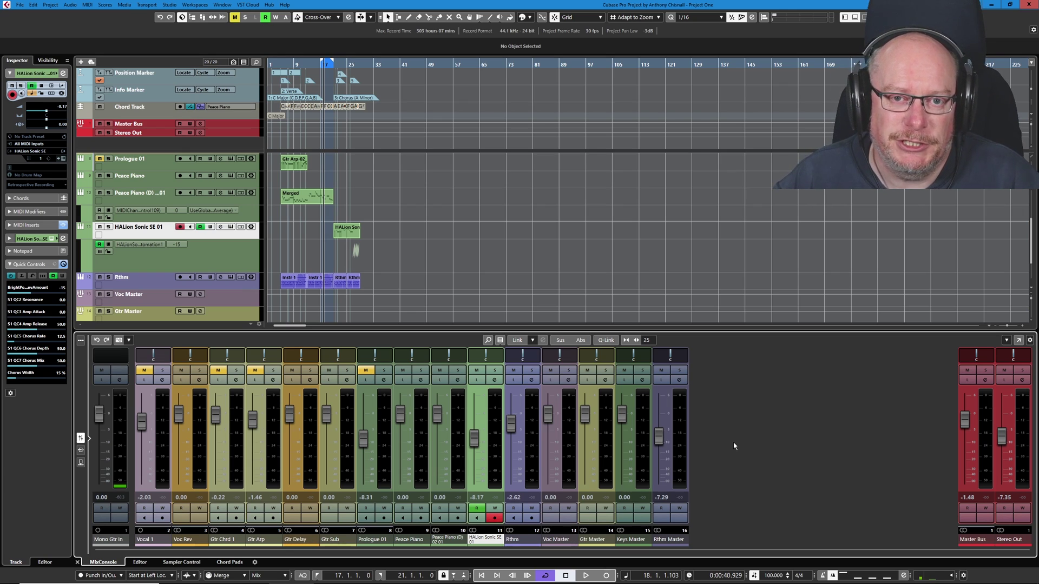
- Zoom to bars 13–43 and open the Automation Panel, positioning it over the tracks
{"action": "key", "text": "h"}
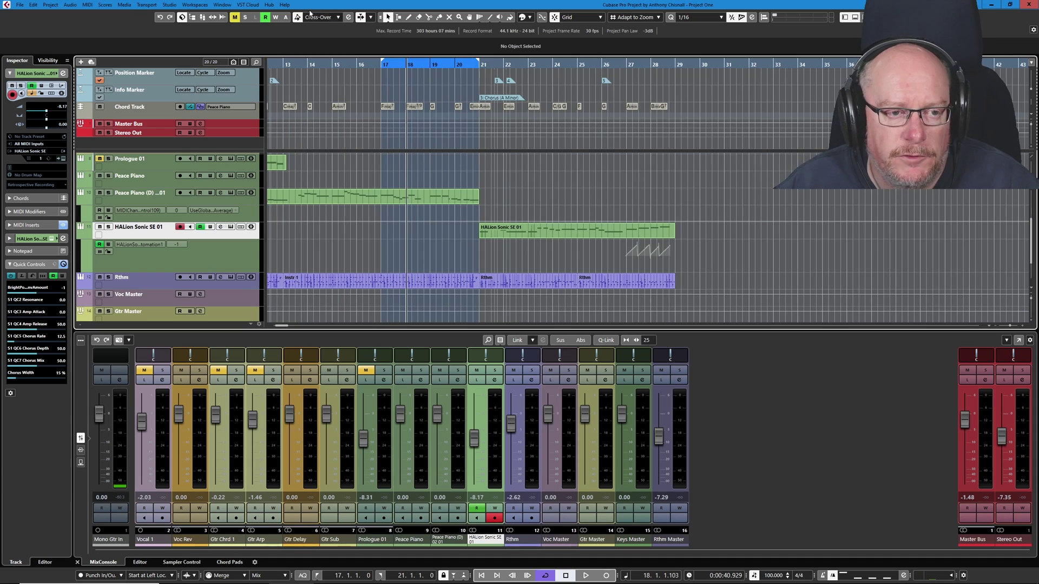
{"action": "left_click", "coordinate": [349, 17]}
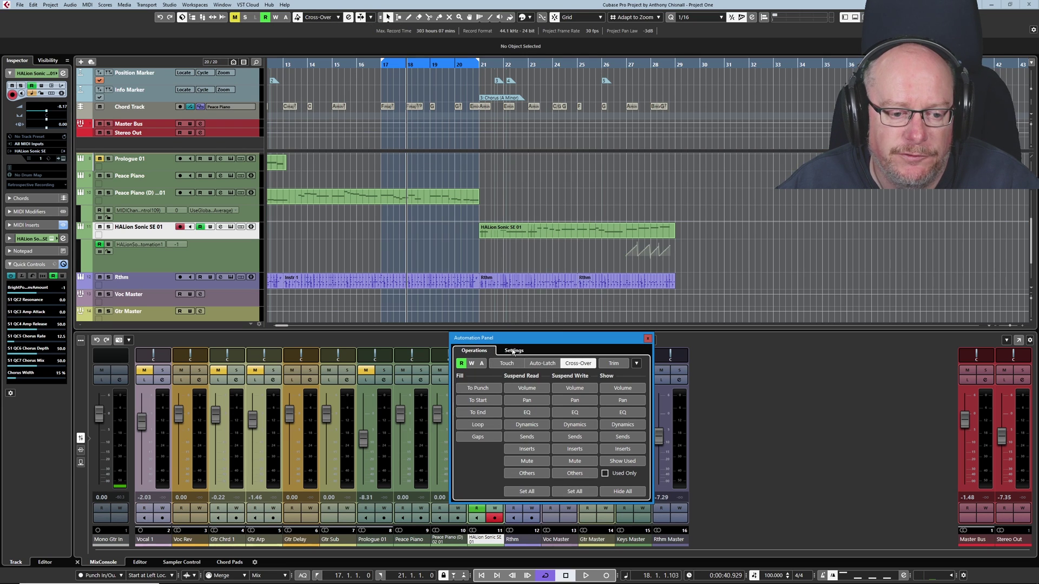
{"action": "left_click_drag", "start_coordinate": [542, 338], "coordinate": [556, 288]}
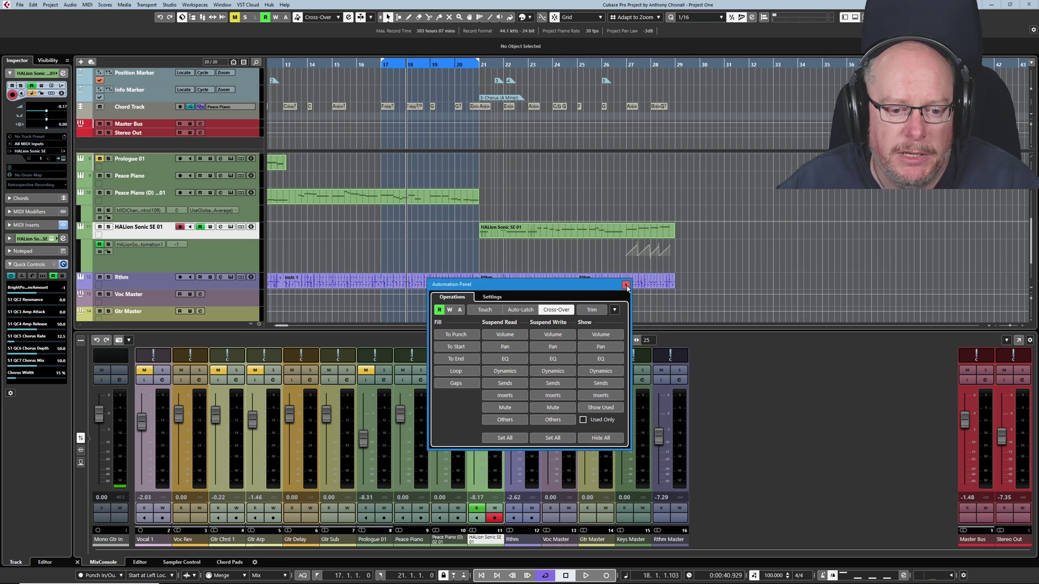
{"action": "left_click", "coordinate": [663, 287]}
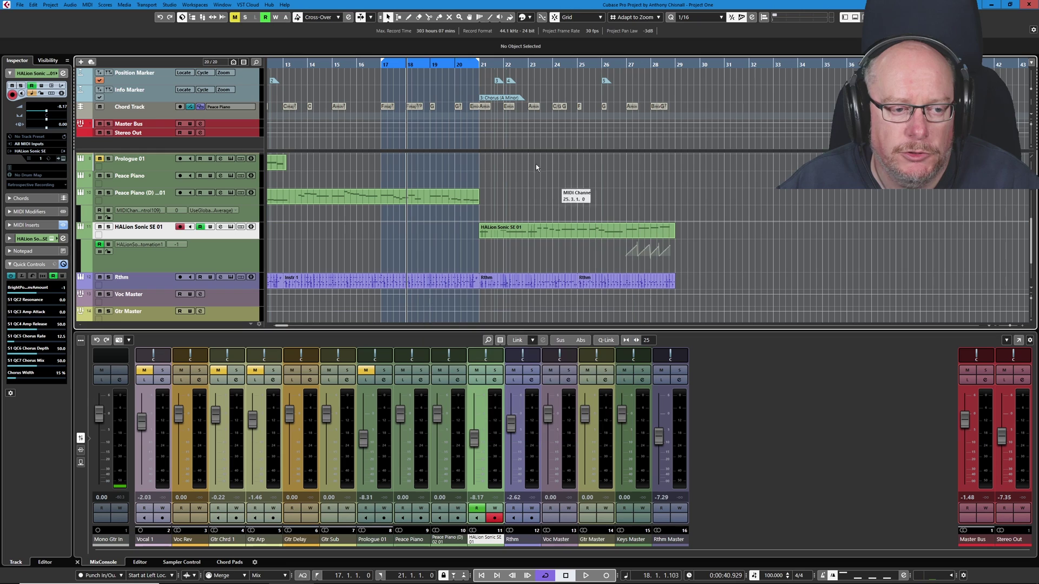
{"action": "left_click", "coordinate": [361, 17]}
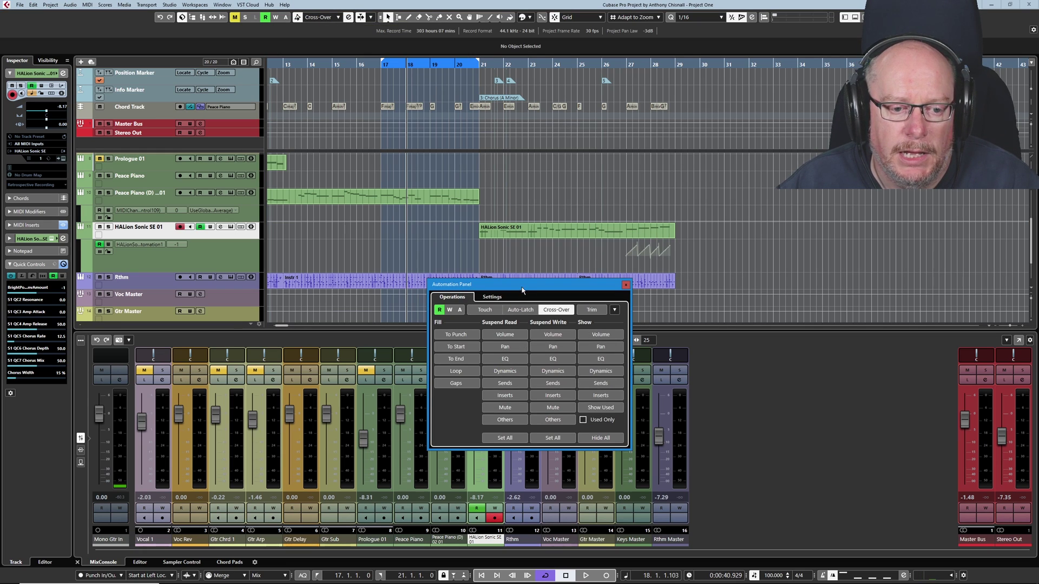
{"action": "left_click_drag", "start_coordinate": [522, 290], "coordinate": [530, 298]}
- Browse the Settings and Operations pages and the extra operations list, ending on Settings
{"action": "left_click", "coordinate": [498, 304]}
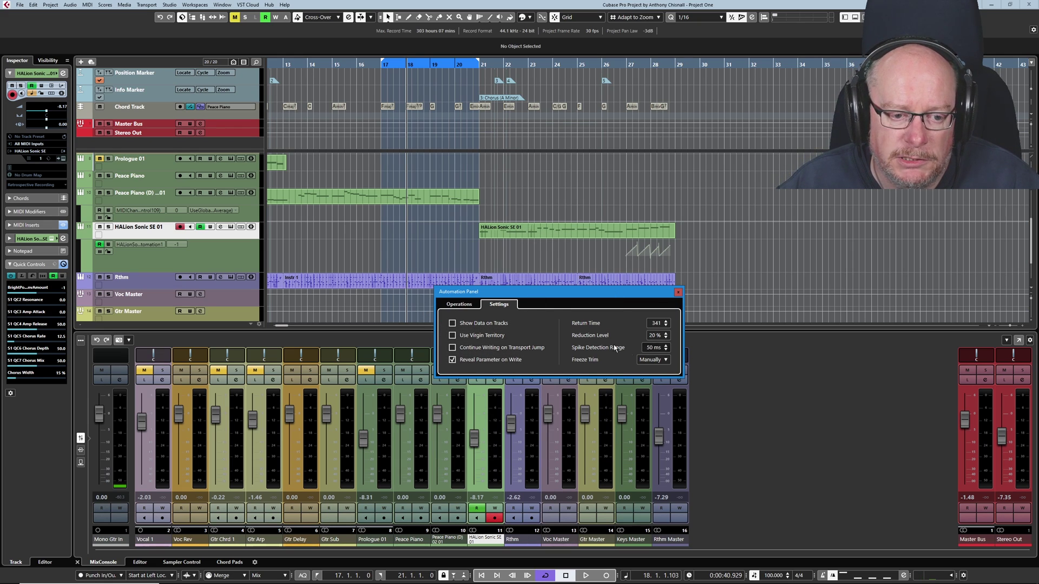
{"action": "left_click", "coordinate": [459, 304]}
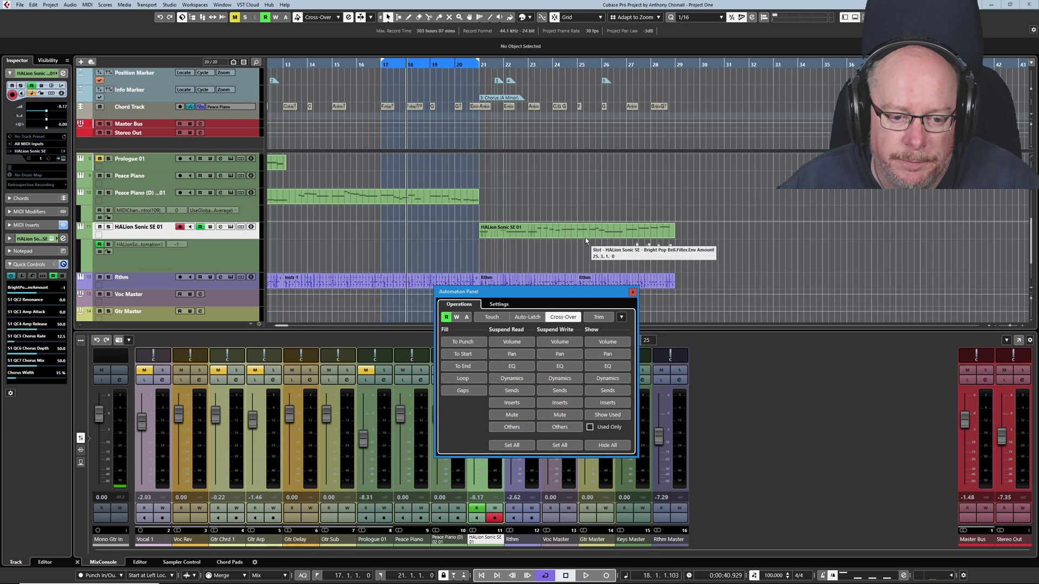
{"action": "left_click", "coordinate": [620, 318]}
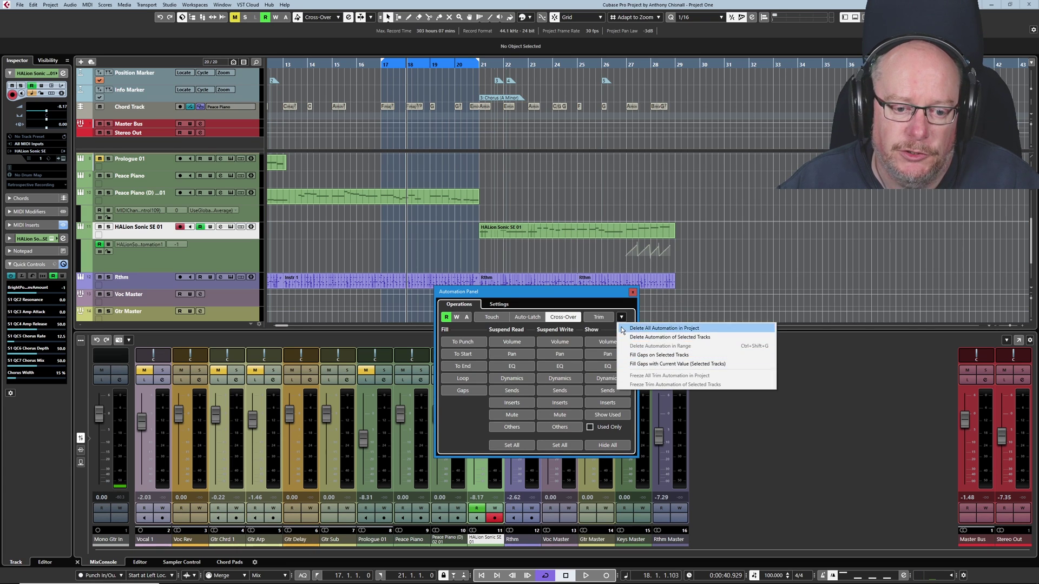
{"action": "left_click", "coordinate": [600, 297]}
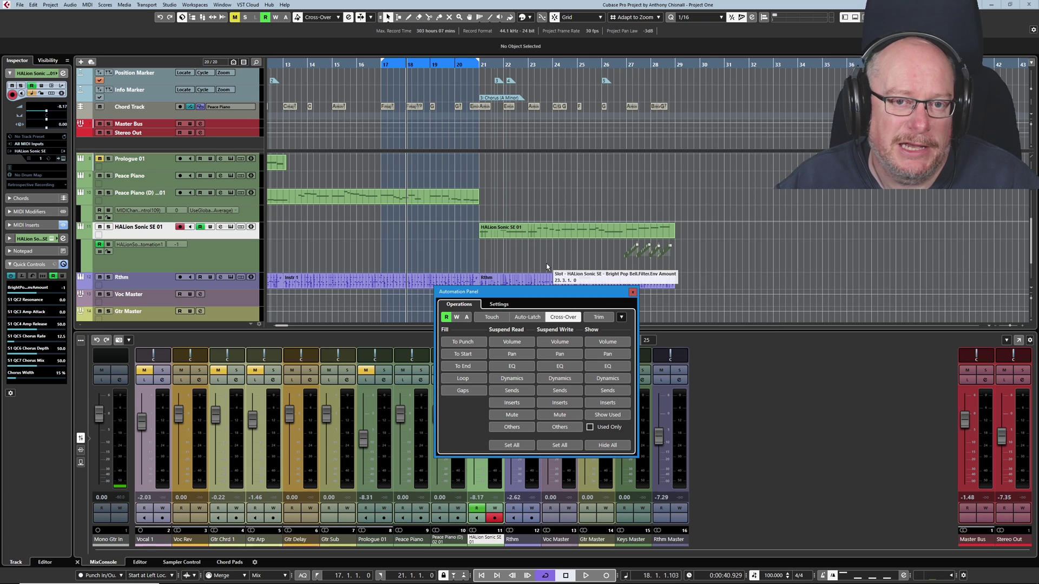
{"action": "left_click", "coordinate": [501, 304]}
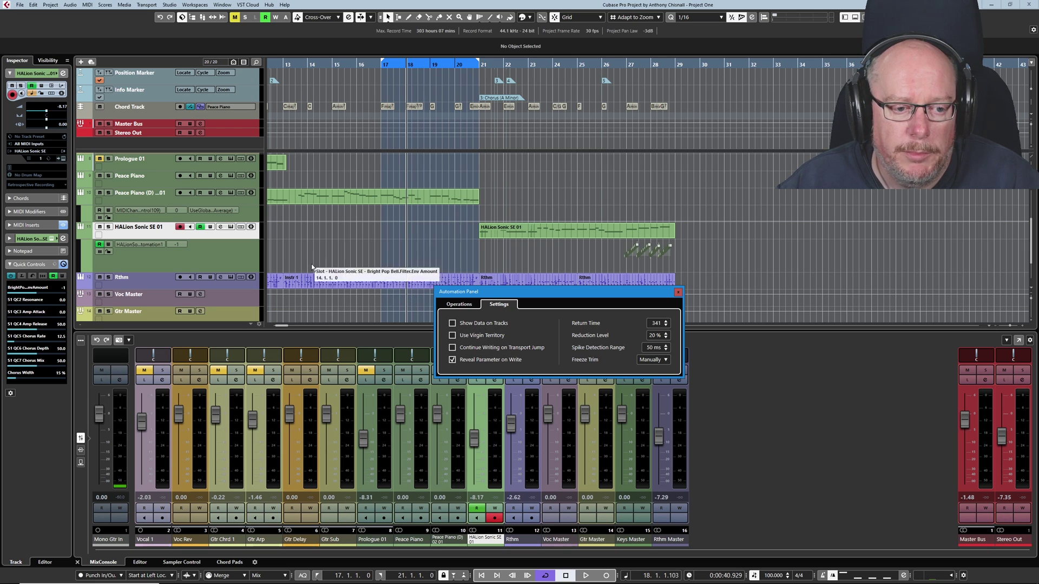
- Close the panel and draw a freehand automation curve on the HALion lane
{"action": "left_click", "coordinate": [678, 292]}
{"action": "right_click", "coordinate": [361, 258]}
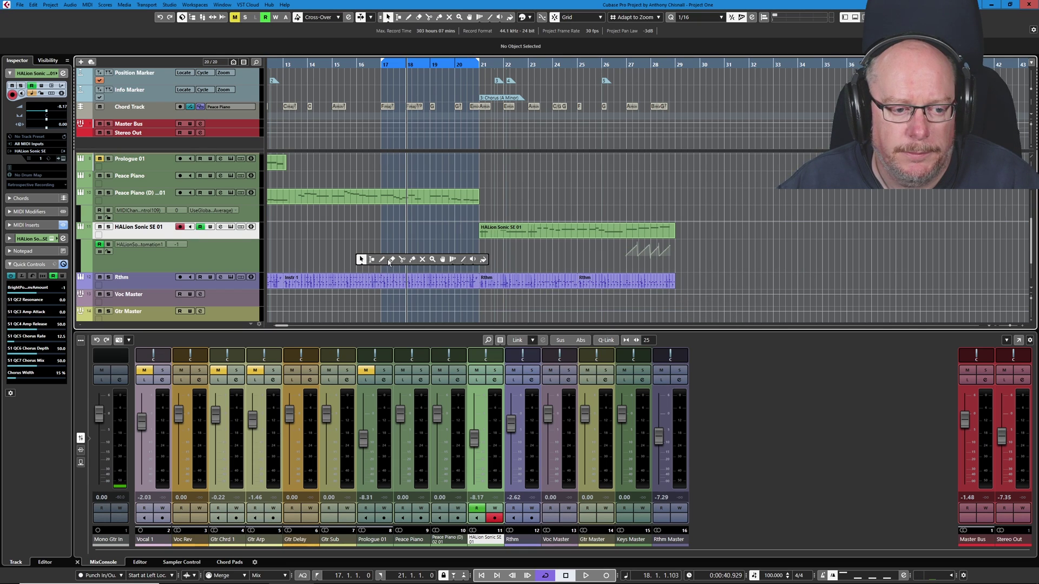
{"action": "left_click", "coordinate": [382, 259]}
{"action": "left_click_drag", "start_coordinate": [331, 253], "coordinate": [605, 252]}
- Delete the automation in bars 19–23 and add a new point at bar 19
{"action": "right_click", "coordinate": [450, 250]}
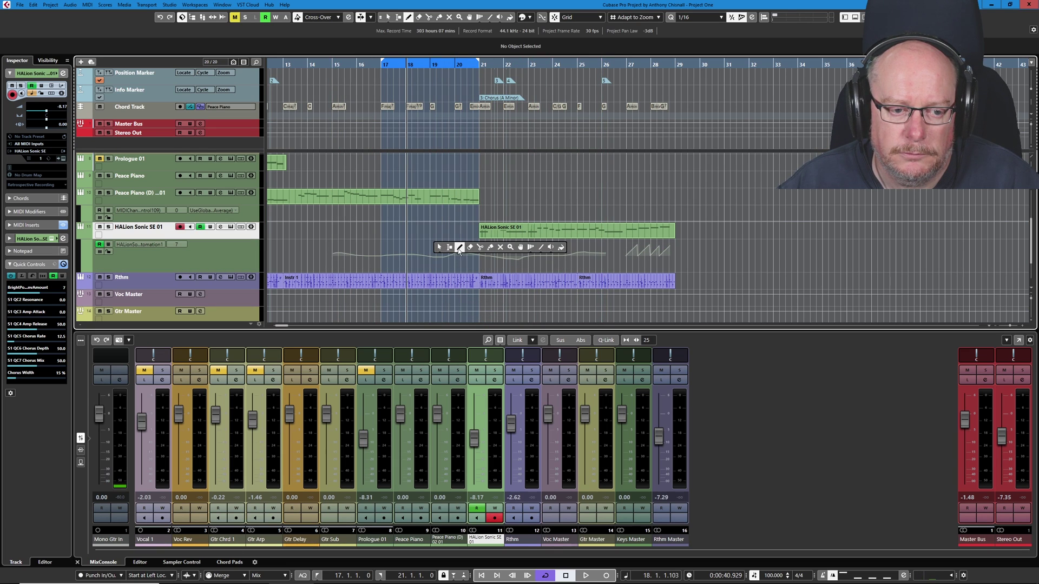
{"action": "left_click", "coordinate": [449, 248]}
{"action": "left_click_drag", "start_coordinate": [528, 252], "coordinate": [448, 253]}
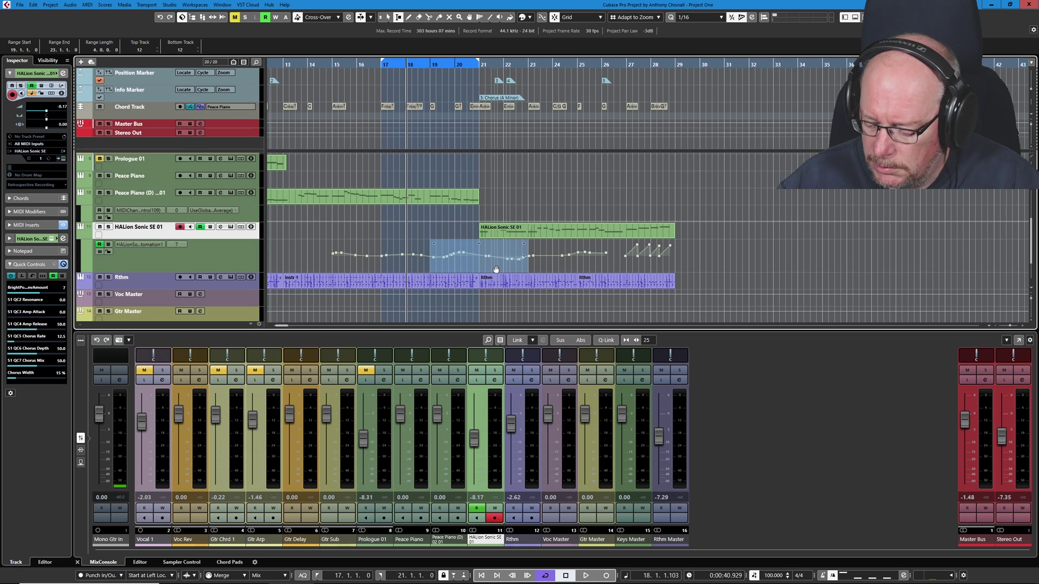
{"action": "key", "text": "Delete"}
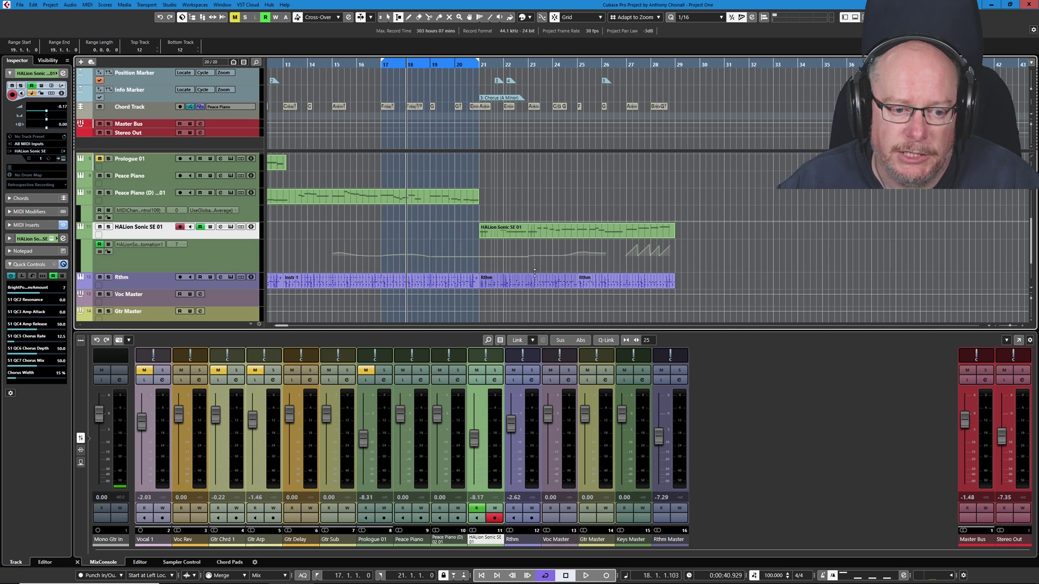
{"action": "left_click", "coordinate": [430, 244]}
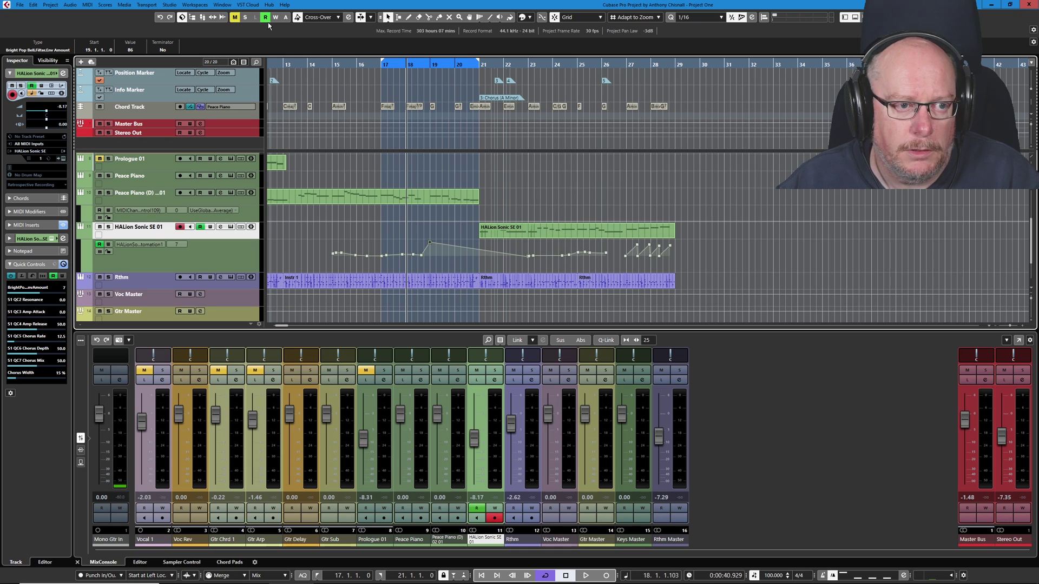
- Enable Use Virgin Territory in the Automation Panel settings
{"action": "left_click", "coordinate": [349, 17]}
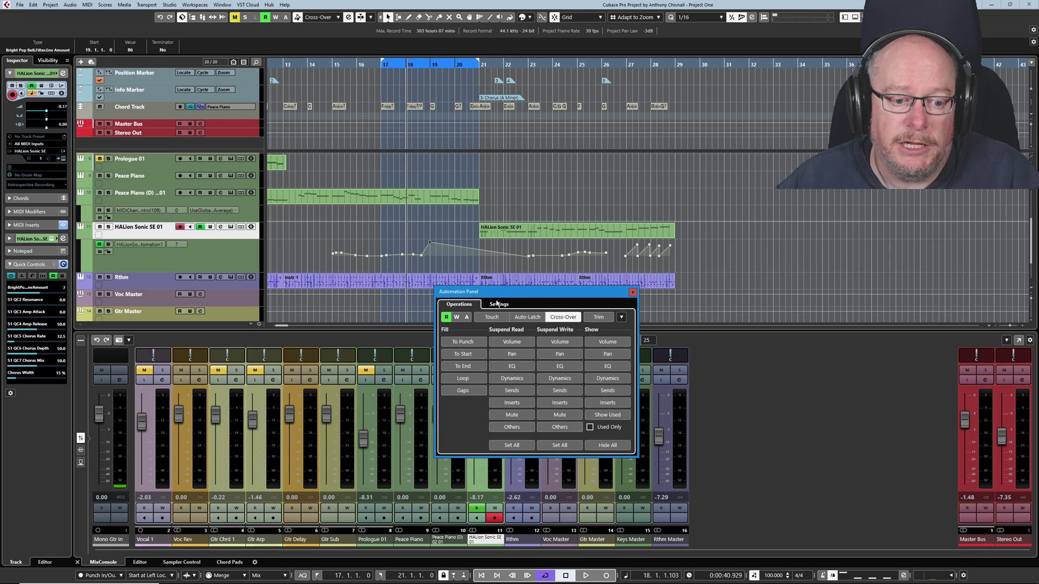
{"action": "left_click", "coordinate": [499, 304]}
{"action": "left_click", "coordinate": [452, 336]}
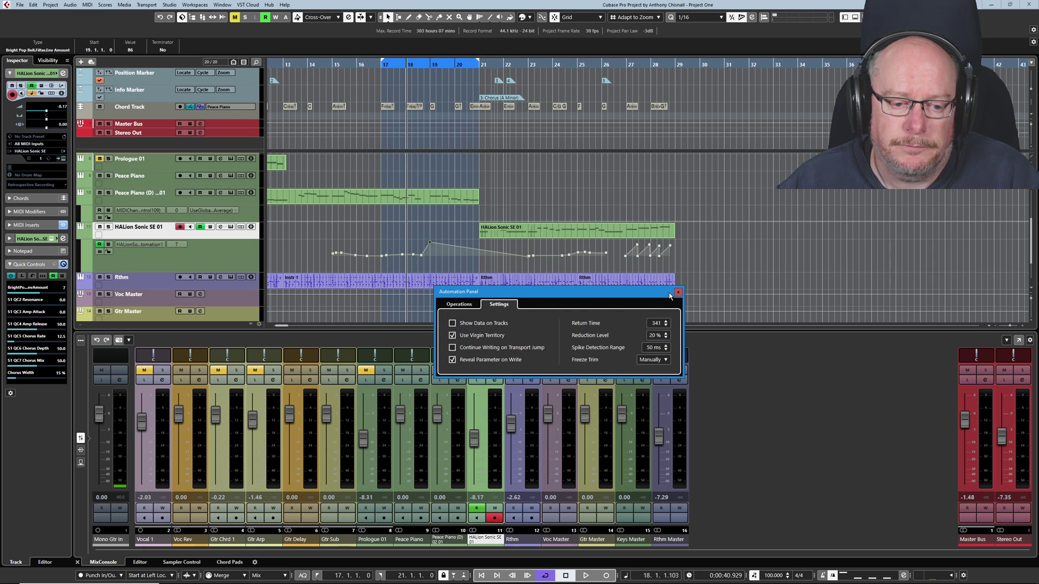
{"action": "left_click", "coordinate": [678, 293]}
- Range-select bars 18–24 on the HALion automation lane and delete them
{"action": "right_click", "coordinate": [464, 257]}
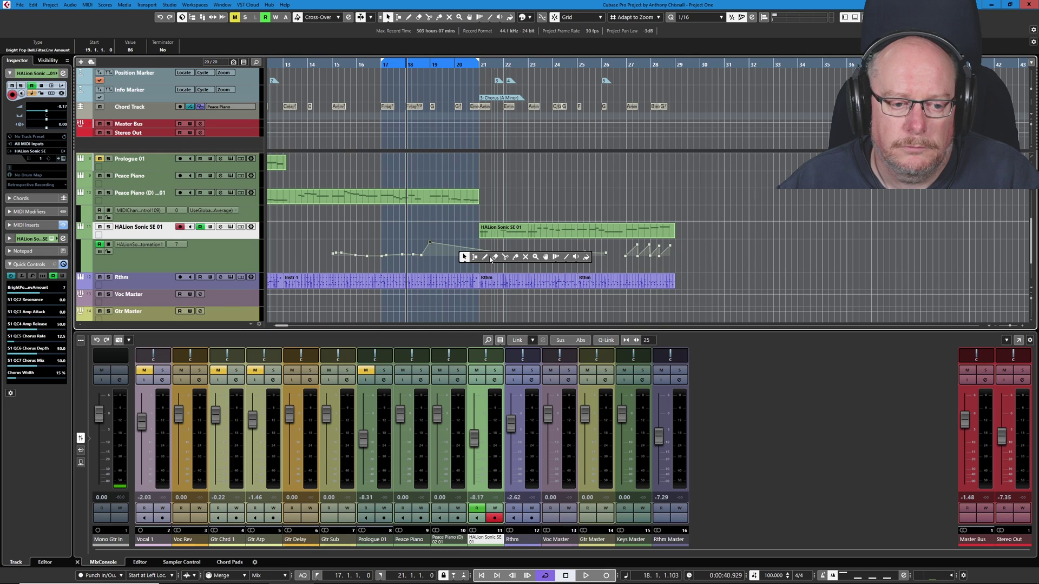
{"action": "left_click", "coordinate": [475, 259]}
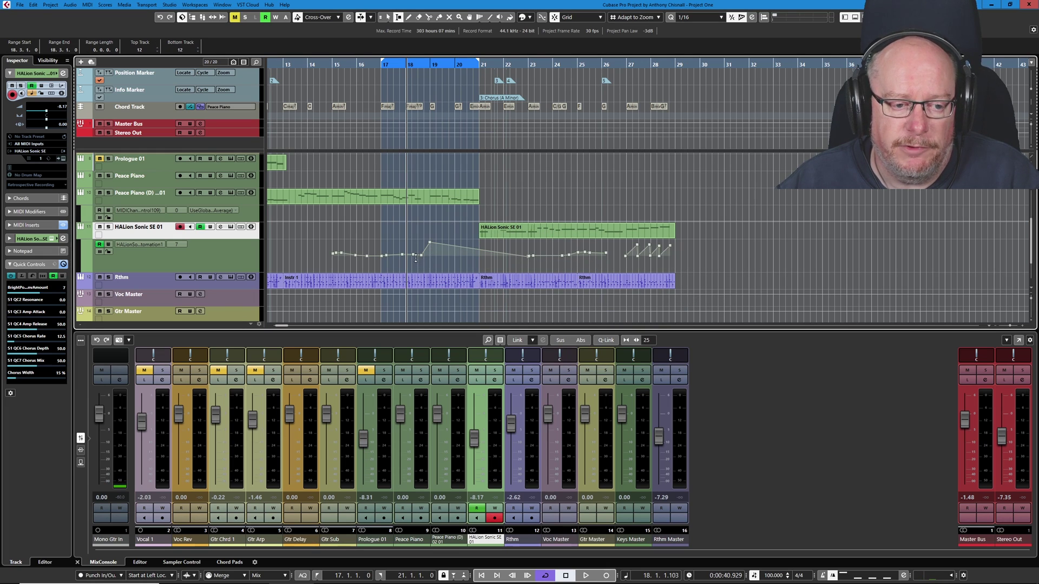
{"action": "left_click_drag", "start_coordinate": [415, 258], "coordinate": [546, 260]}
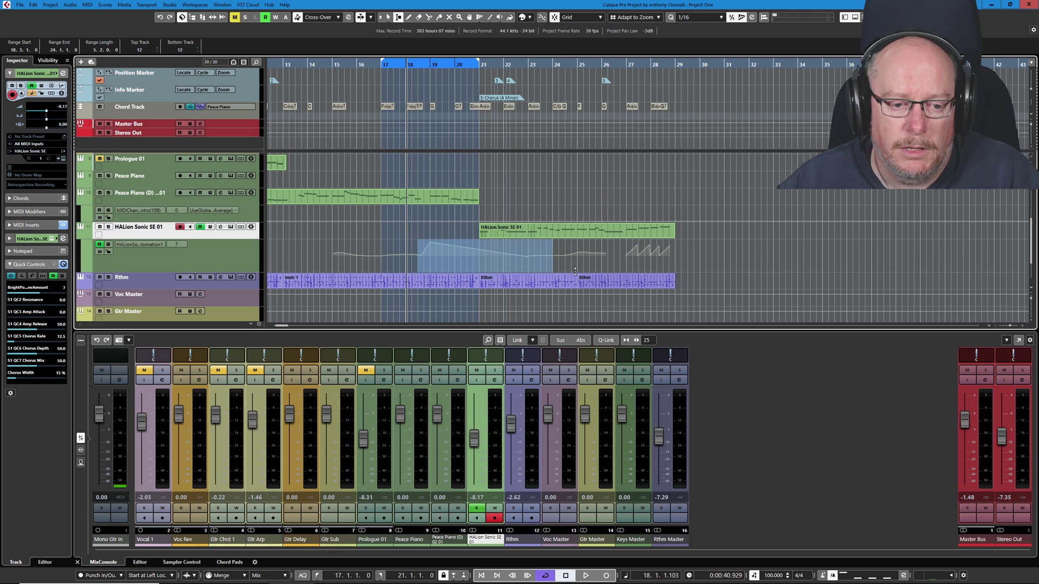
{"action": "key", "text": "Delete"}
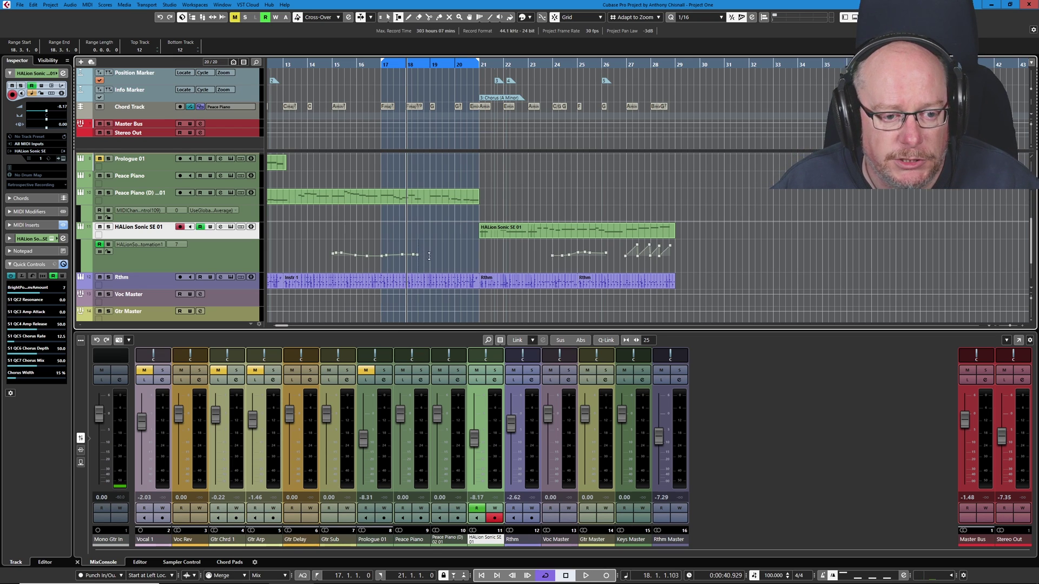
- Clear the old Filter Env Amount points and place a new point near bar 21
{"action": "key", "text": "g"}
{"action": "key", "text": "g"}
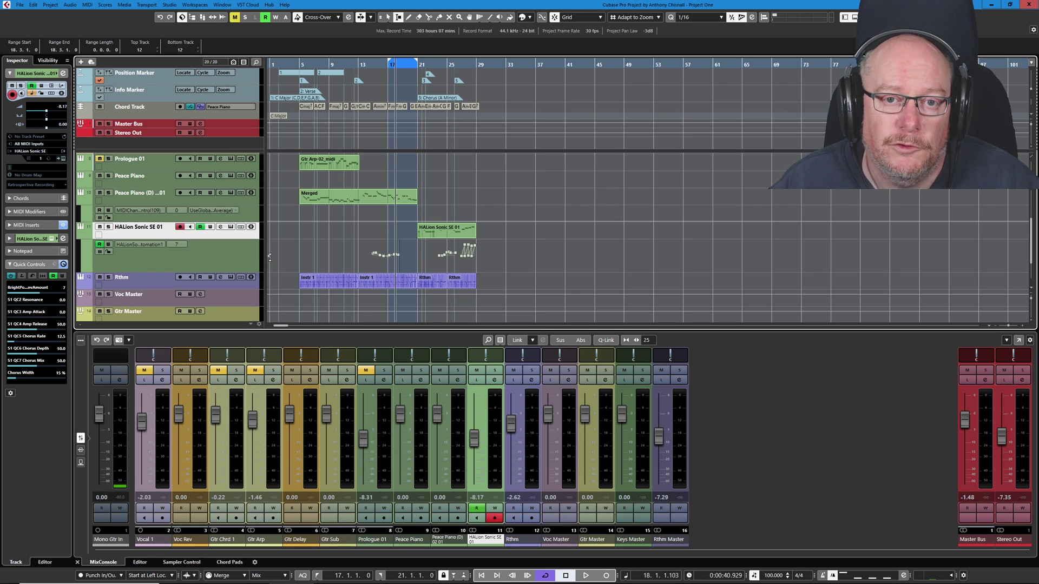
{"action": "key", "text": "h"}
{"action": "key", "text": "h"}
{"action": "key", "text": "h"}
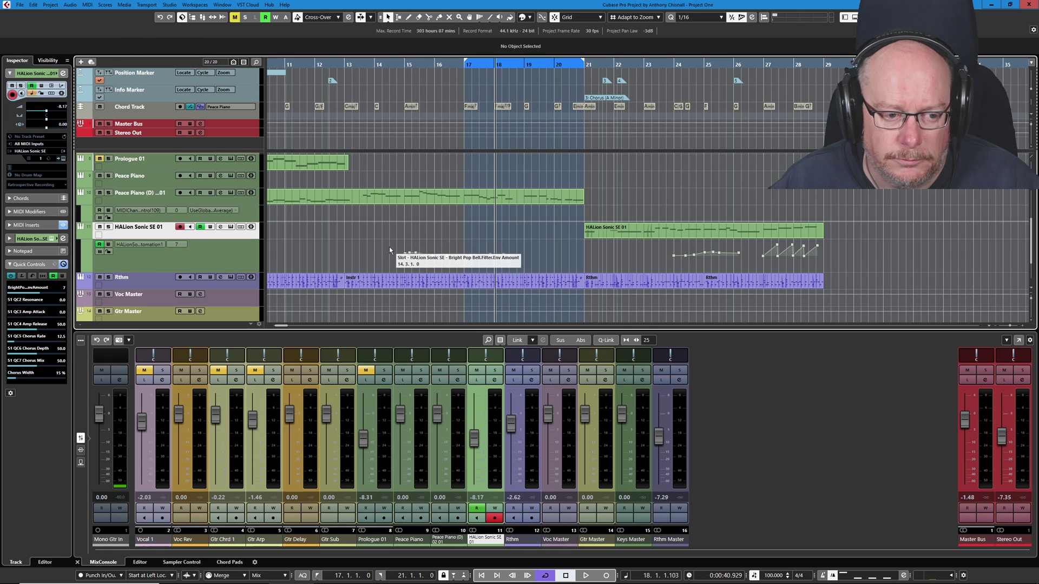
{"action": "left_click_drag", "start_coordinate": [389, 247], "coordinate": [524, 260]}
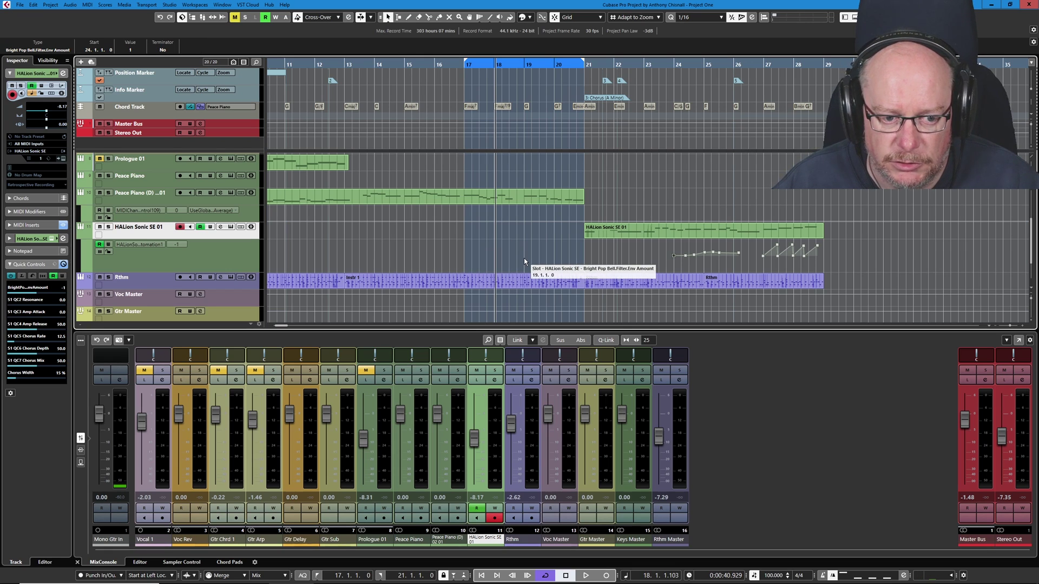
{"action": "key", "text": "Delete"}
{"action": "left_click_drag", "start_coordinate": [647, 248], "coordinate": [742, 259]}
{"action": "key", "text": "Delete"}
{"action": "right_click", "coordinate": [598, 251]}
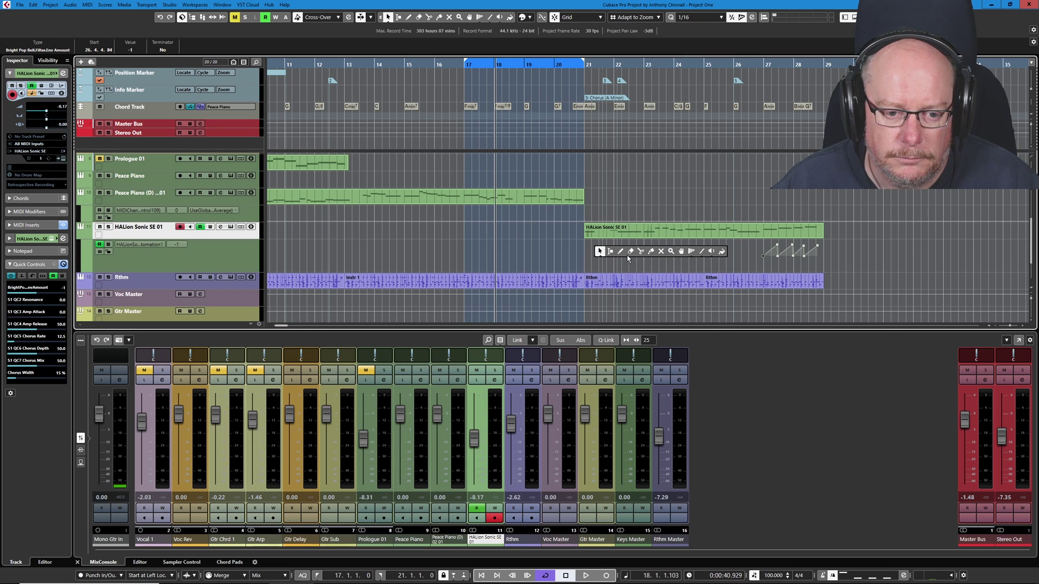
{"action": "left_click", "coordinate": [620, 252]}
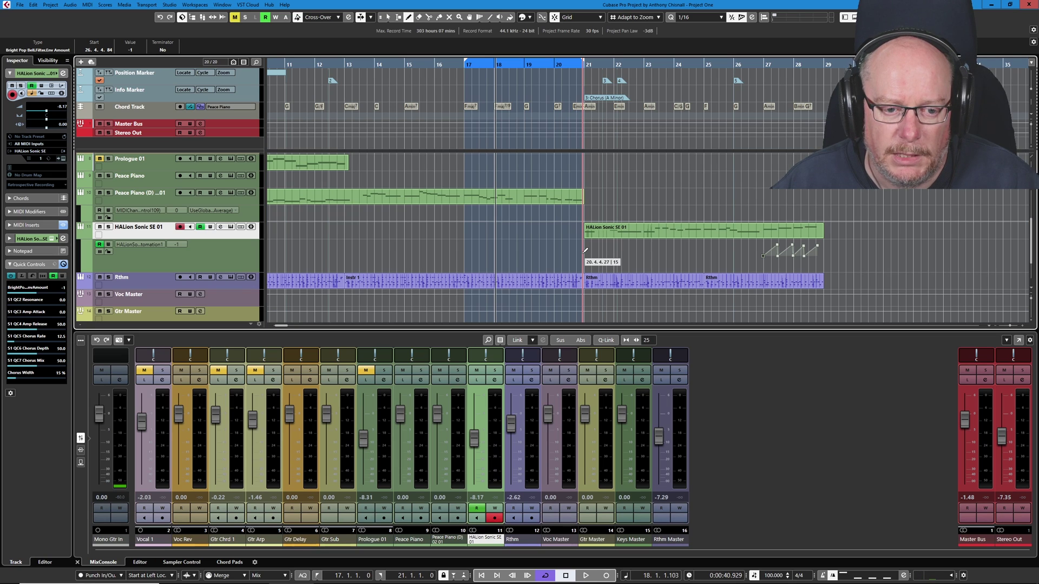
{"action": "left_click", "coordinate": [585, 251]}
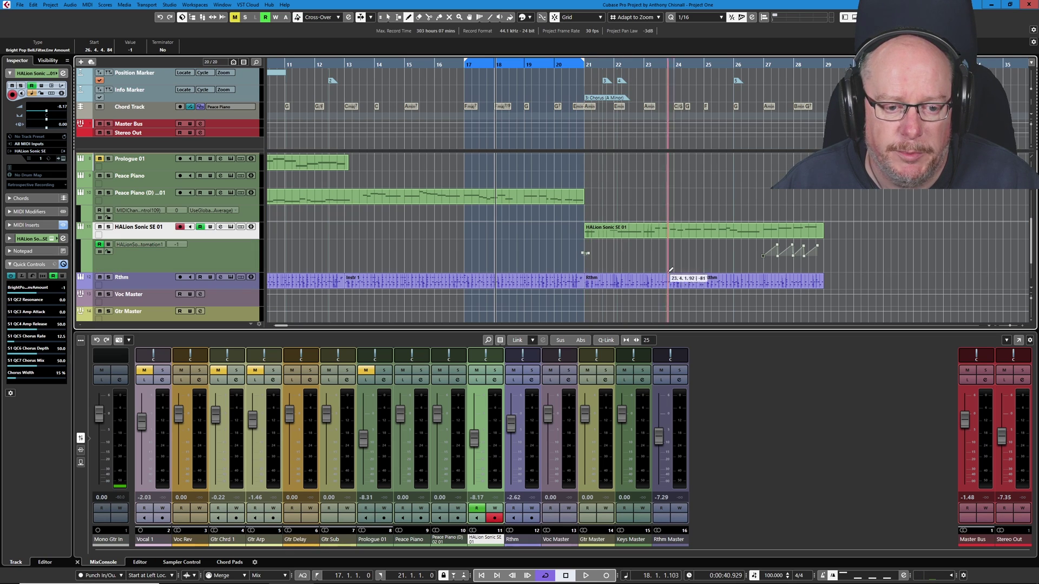
- Set the locators to the HALion Sonic SE 01 part, play it, then move to bar 17
{"action": "key", "text": "1"}
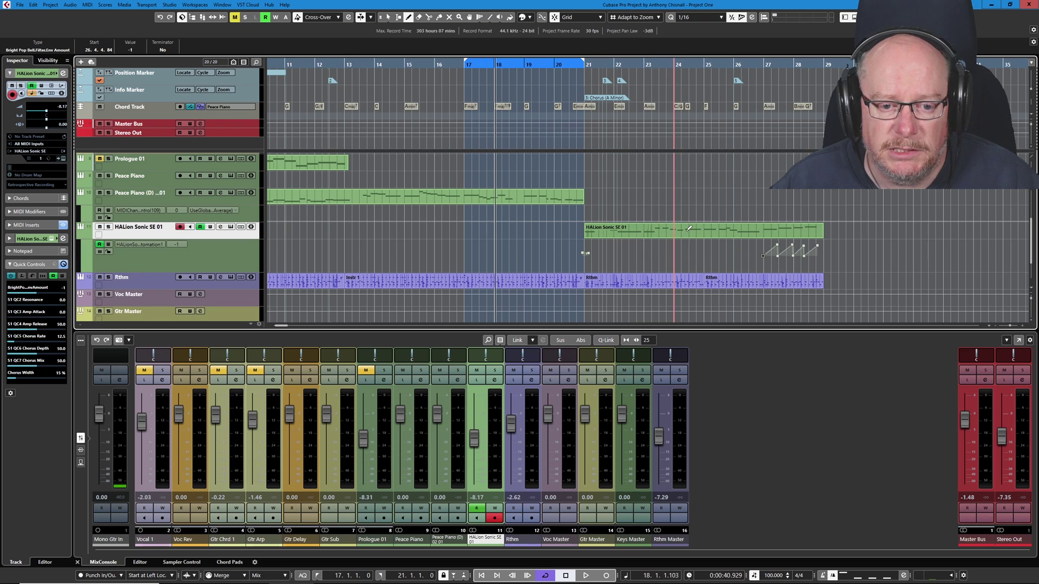
{"action": "left_click", "coordinate": [687, 231]}
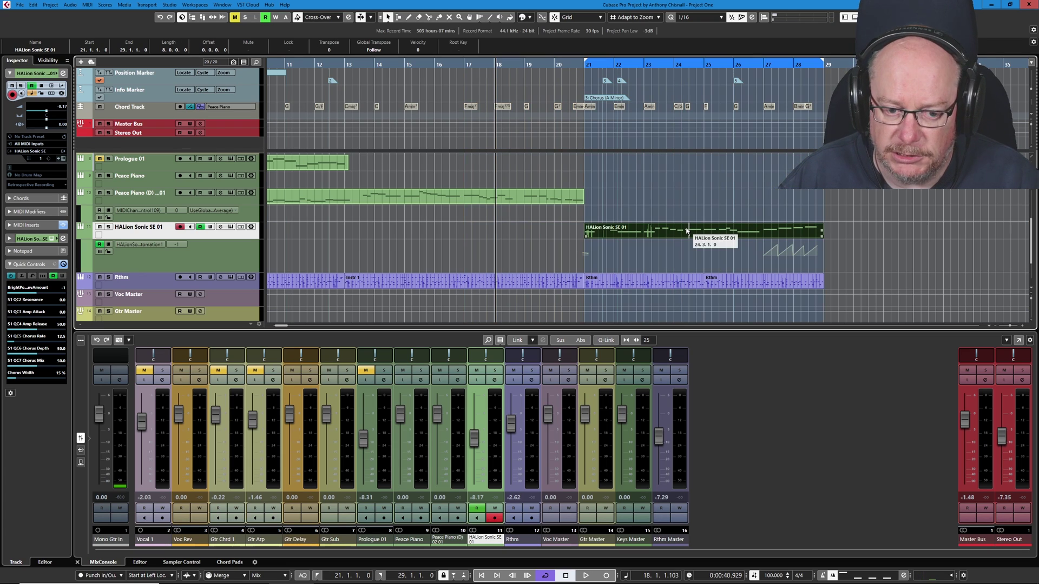
{"action": "key", "text": "p"}
{"action": "key", "text": "space"}
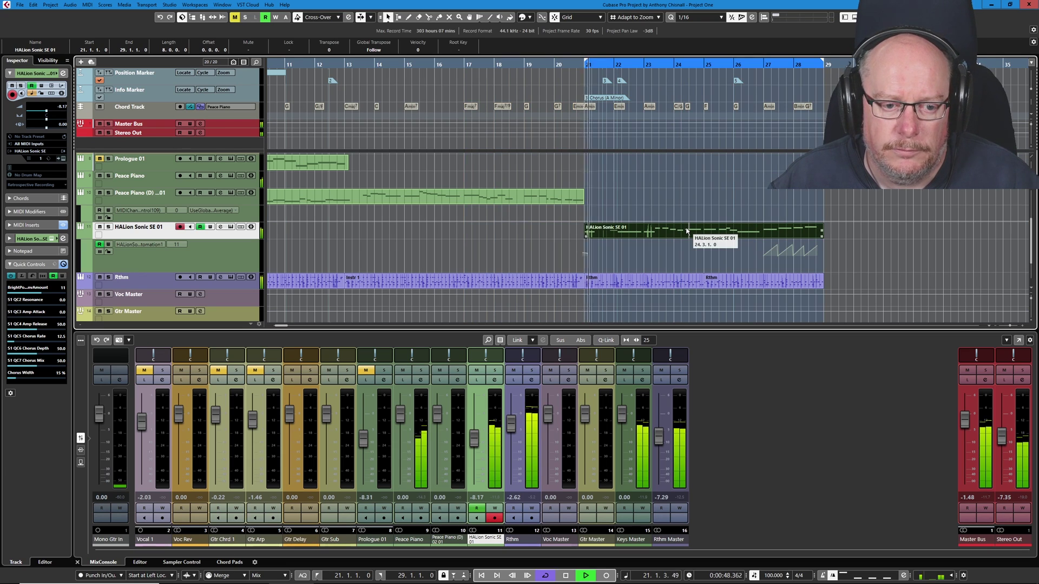
{"action": "key", "text": "space"}
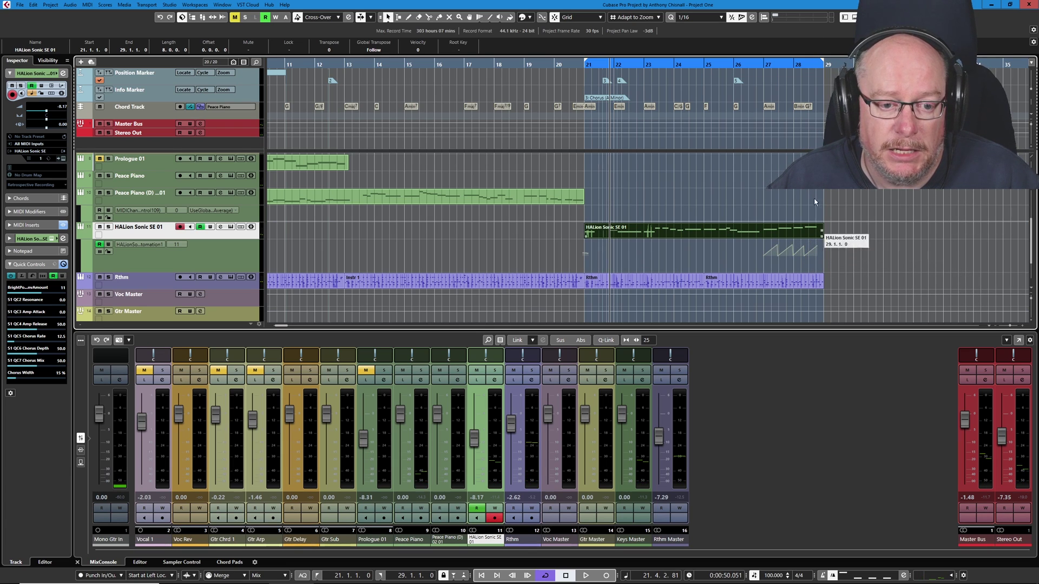
{"action": "left_click", "coordinate": [465, 65]}
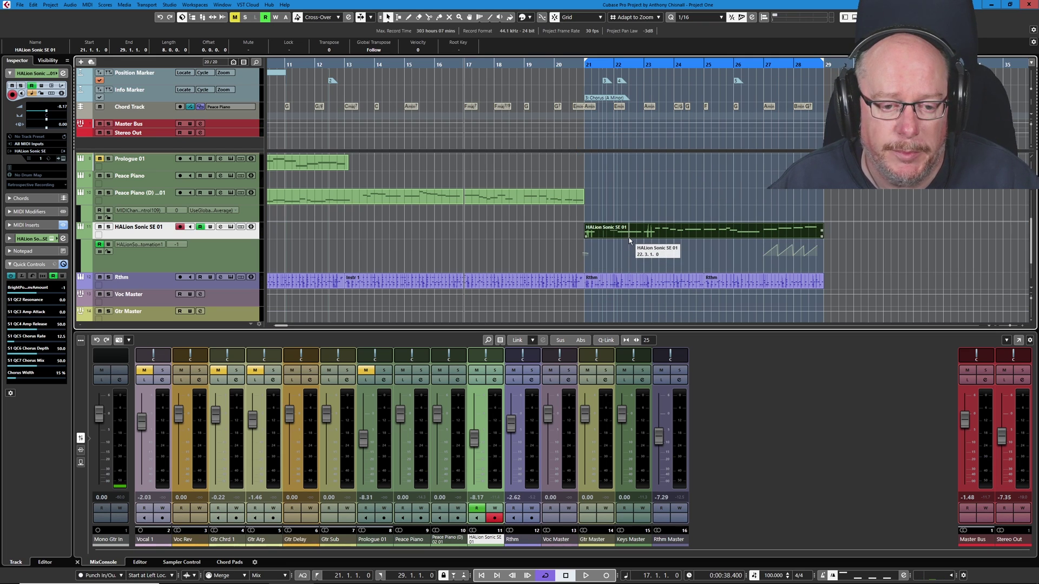
{"action": "scroll", "coordinate": [629, 239], "scroll_direction": "up", "scroll_amount": 2}
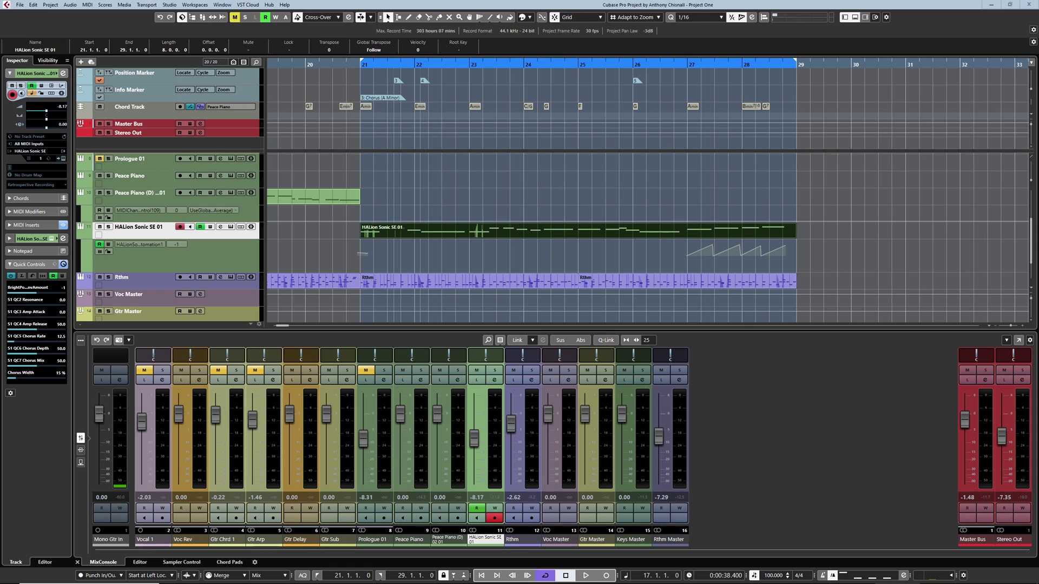
- Hide and then show the Info Line via the window layout settings
{"action": "left_click", "coordinate": [876, 18]}
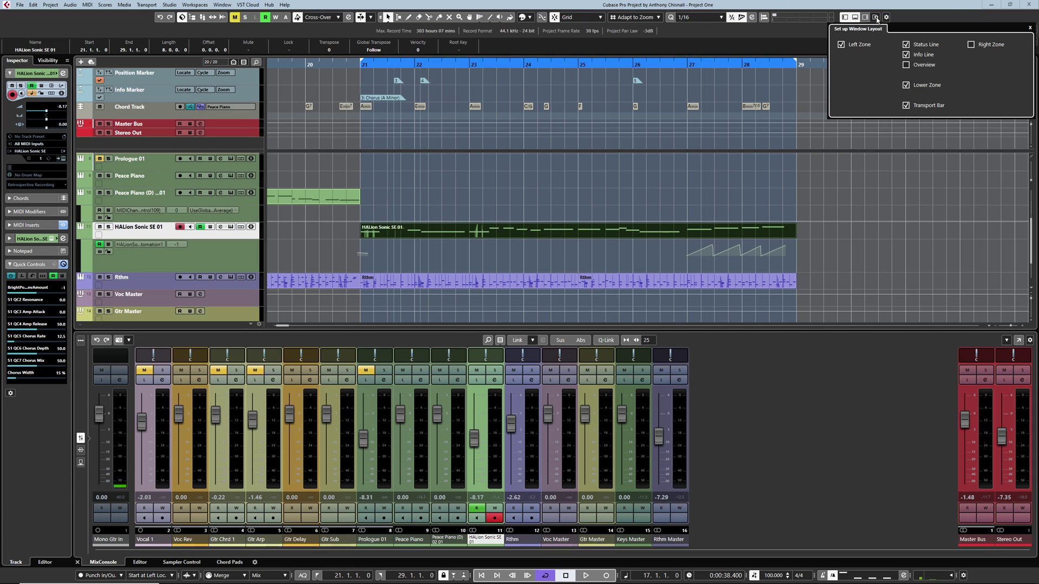
{"action": "left_click", "coordinate": [906, 55]}
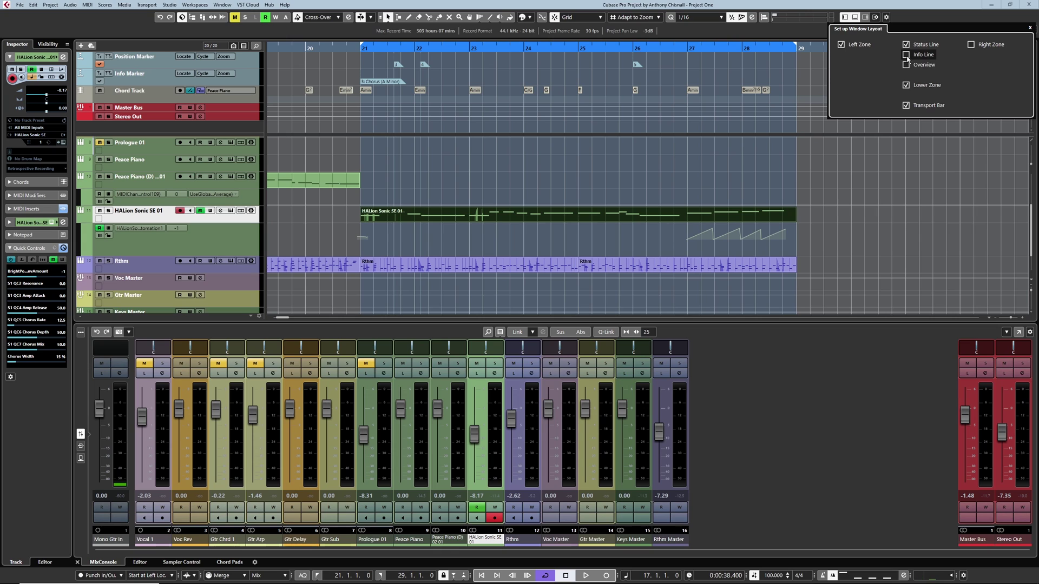
{"action": "left_click", "coordinate": [905, 55]}
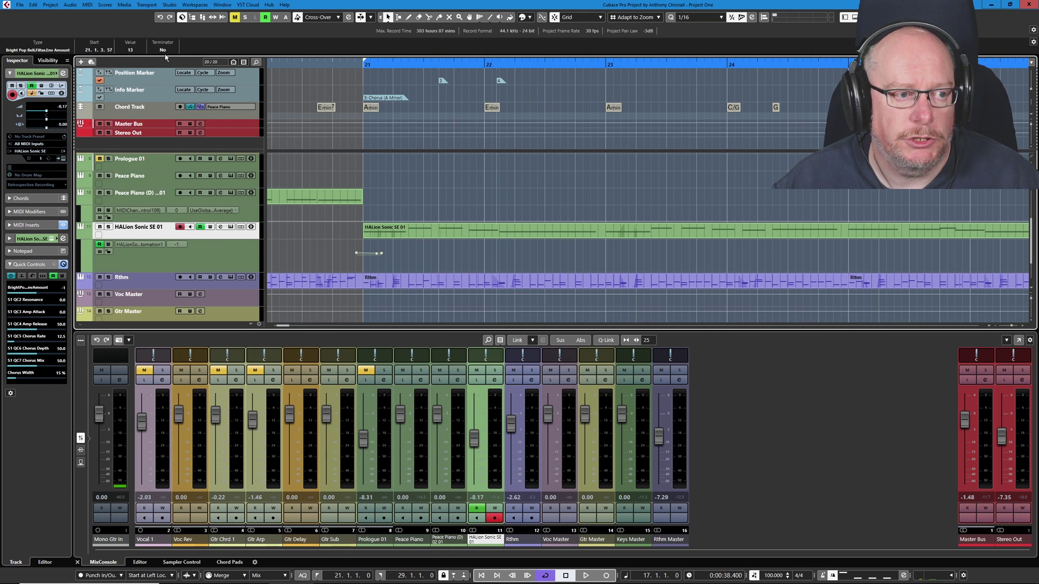
- Toggle the bar 21 automation point's Terminator to Yes and back to No, then open the Automation Panel
{"action": "key", "text": "h"}
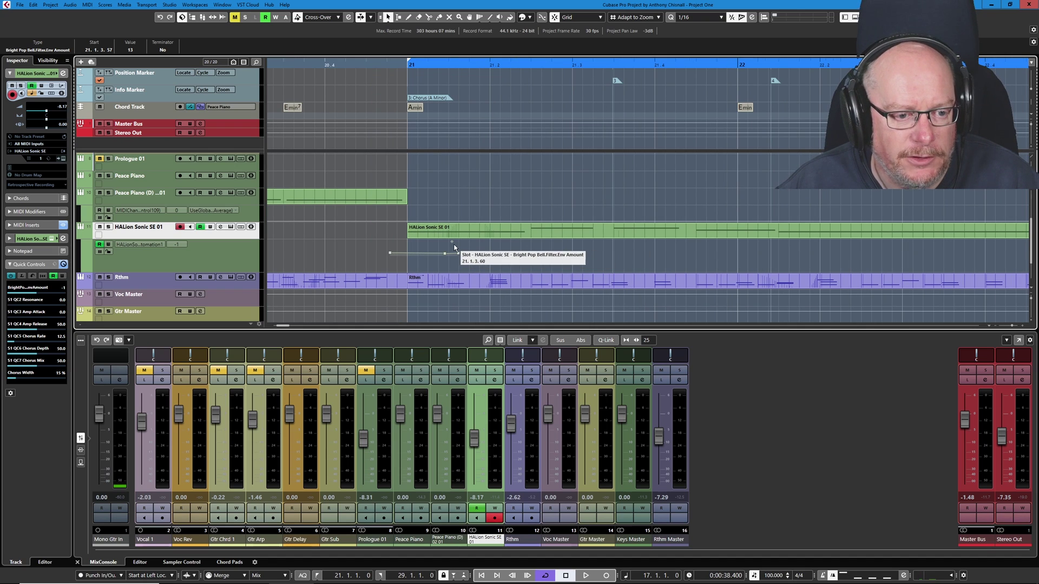
{"action": "left_click_drag", "start_coordinate": [450, 245], "coordinate": [473, 261]}
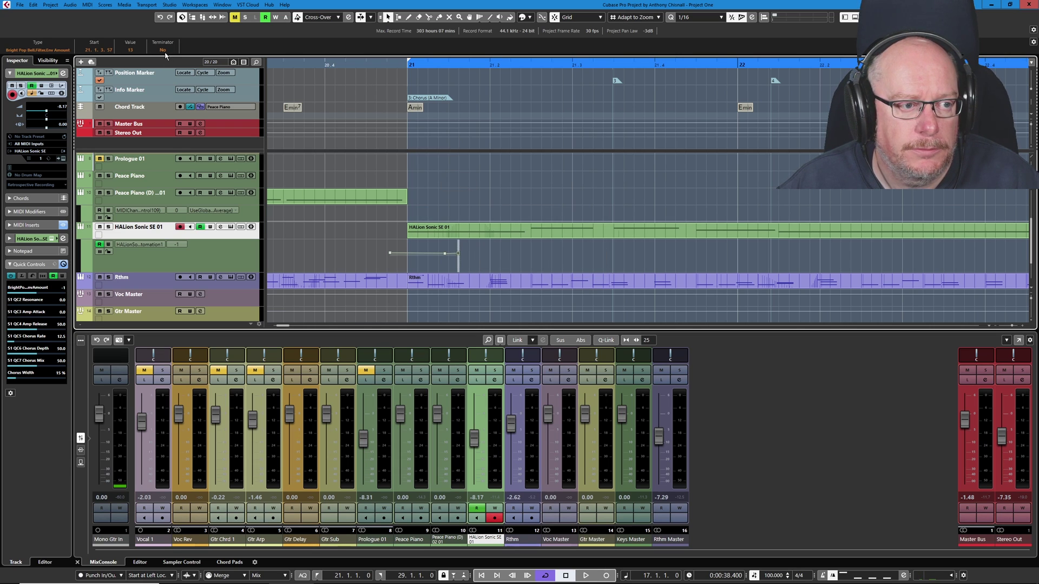
{"action": "left_click", "coordinate": [163, 50]}
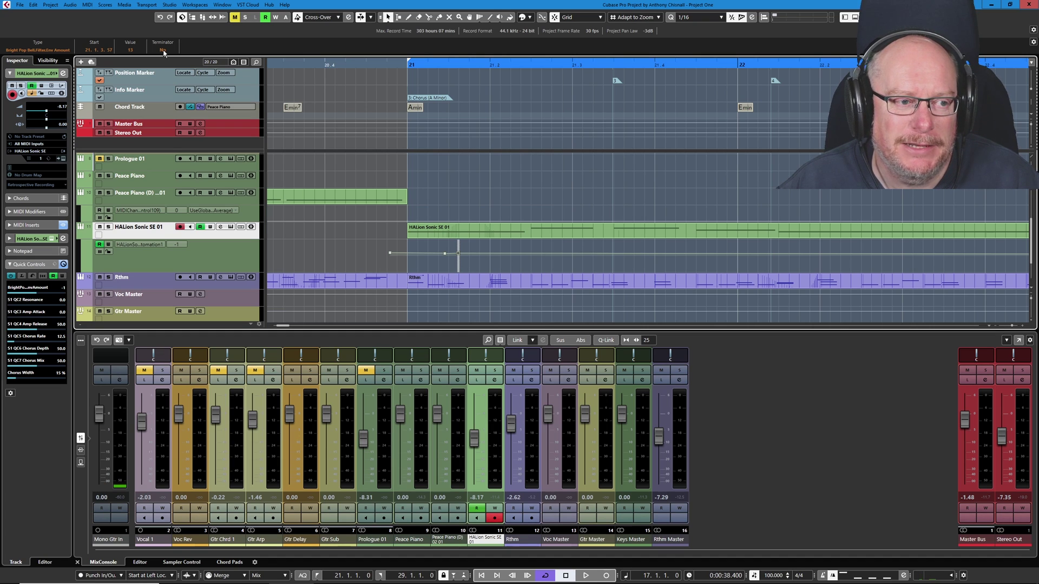
{"action": "left_click", "coordinate": [163, 50]}
{"action": "left_click", "coordinate": [163, 51]}
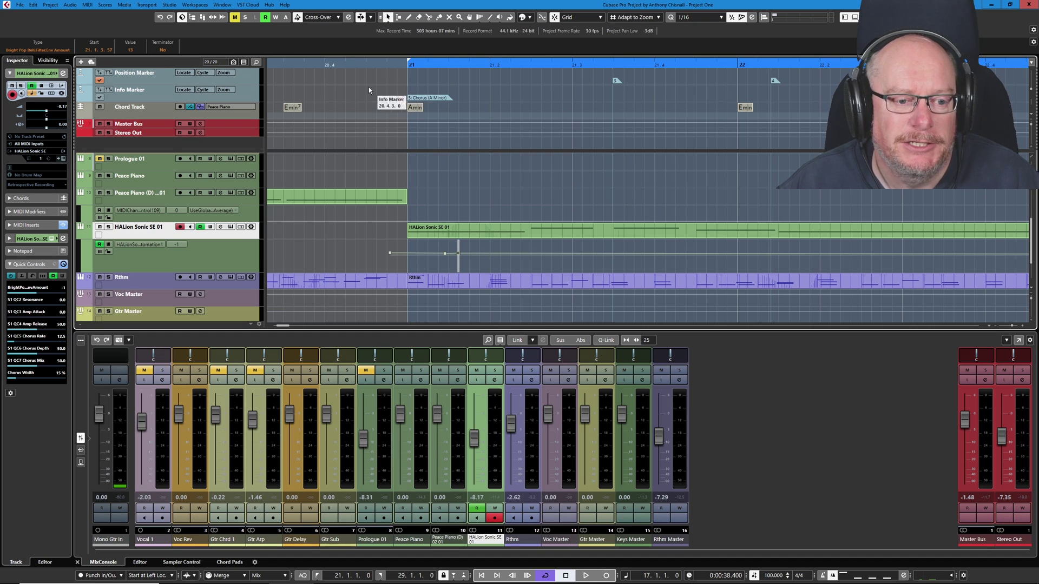
{"action": "scroll", "coordinate": [545, 251], "scroll_direction": "down", "scroll_amount": 6}
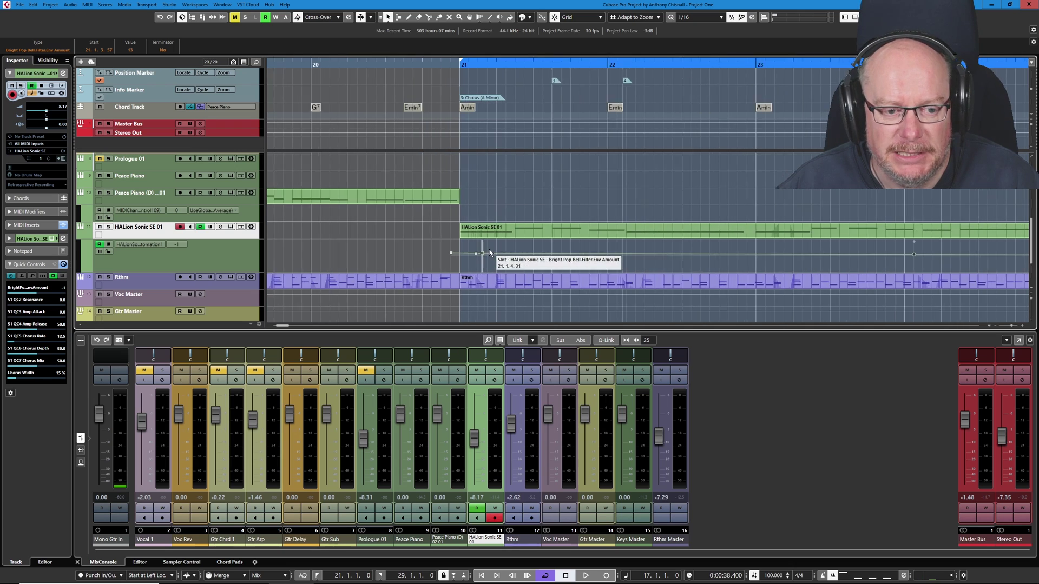
{"action": "scroll", "coordinate": [1028, 246], "scroll_direction": "up", "scroll_amount": 1}
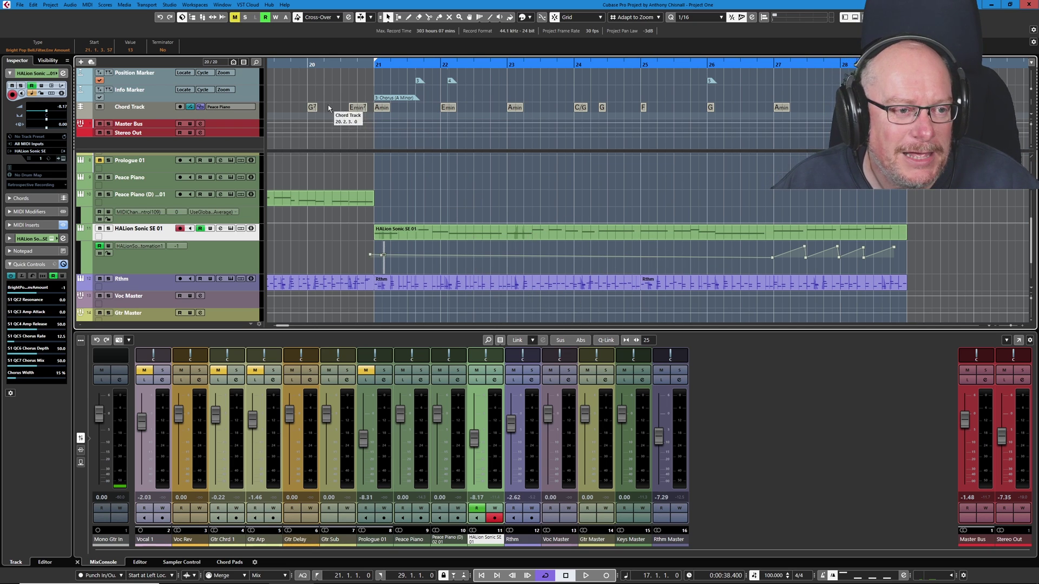
{"action": "left_click", "coordinate": [348, 17]}
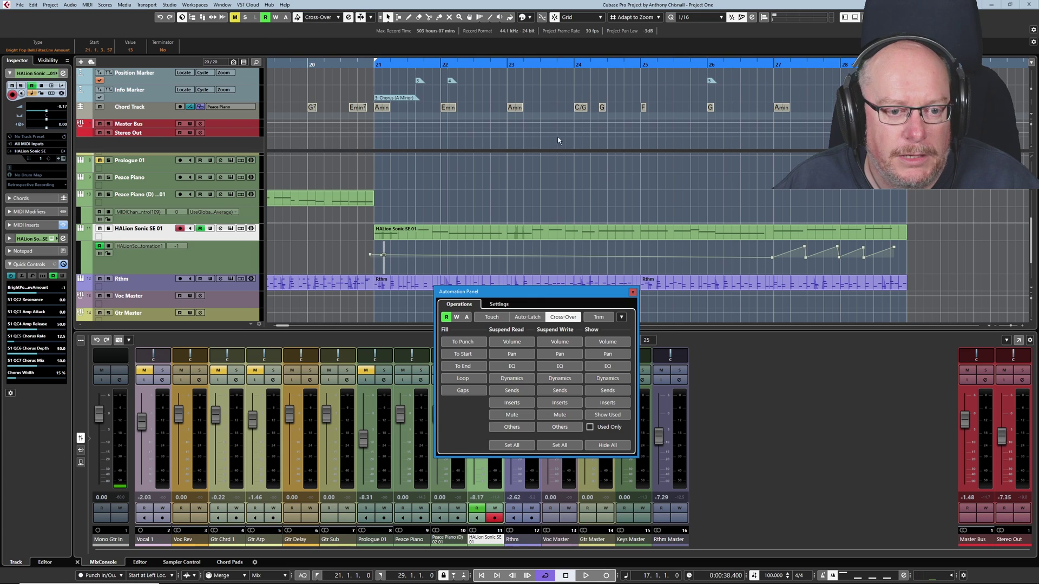
- On the Settings page, toggle Show Data on Tracks on then off, and drag the panel lower
{"action": "left_click", "coordinate": [499, 304]}
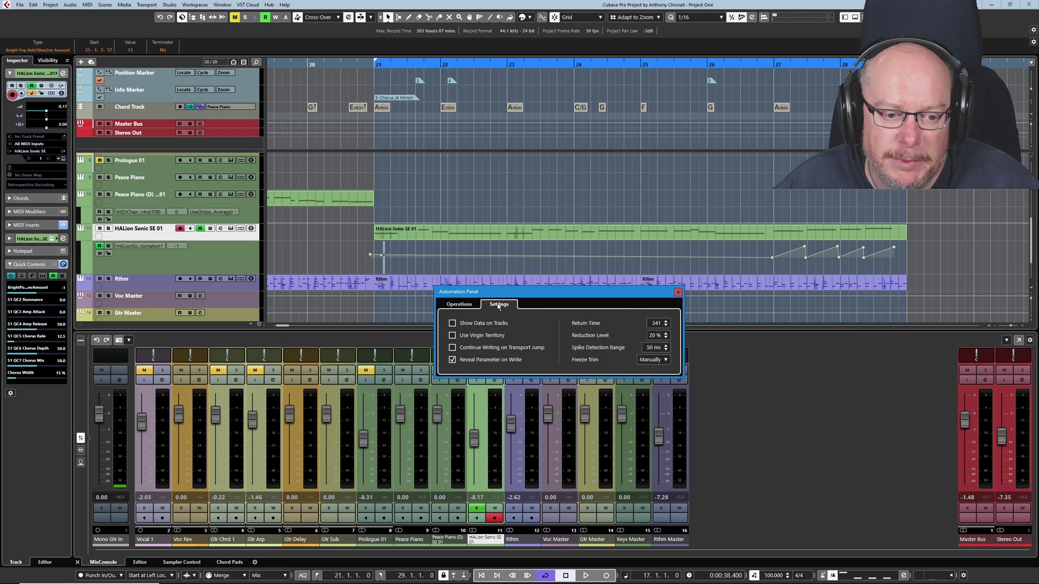
{"action": "left_click", "coordinate": [453, 323]}
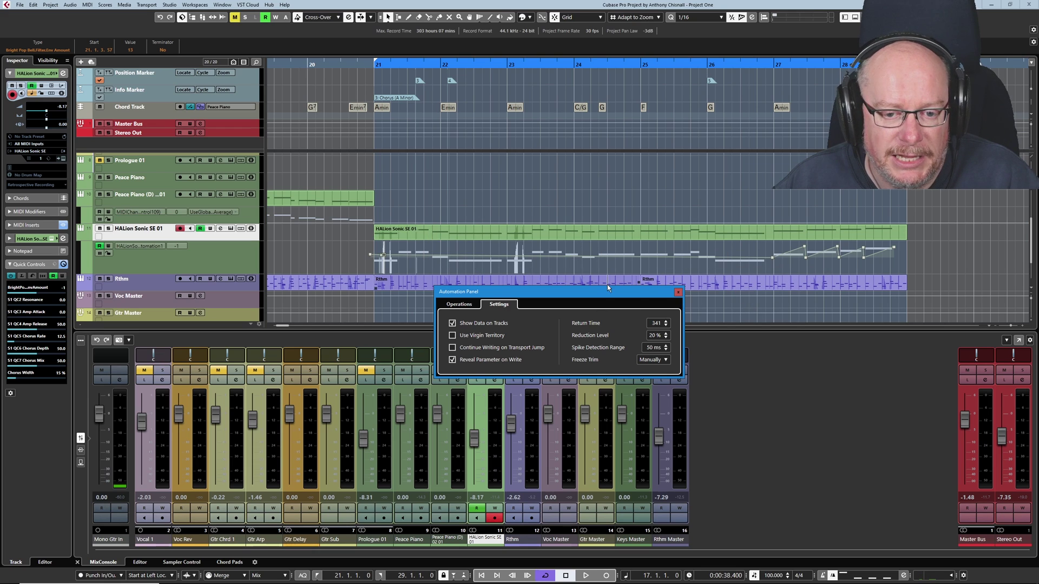
{"action": "left_click", "coordinate": [452, 325]}
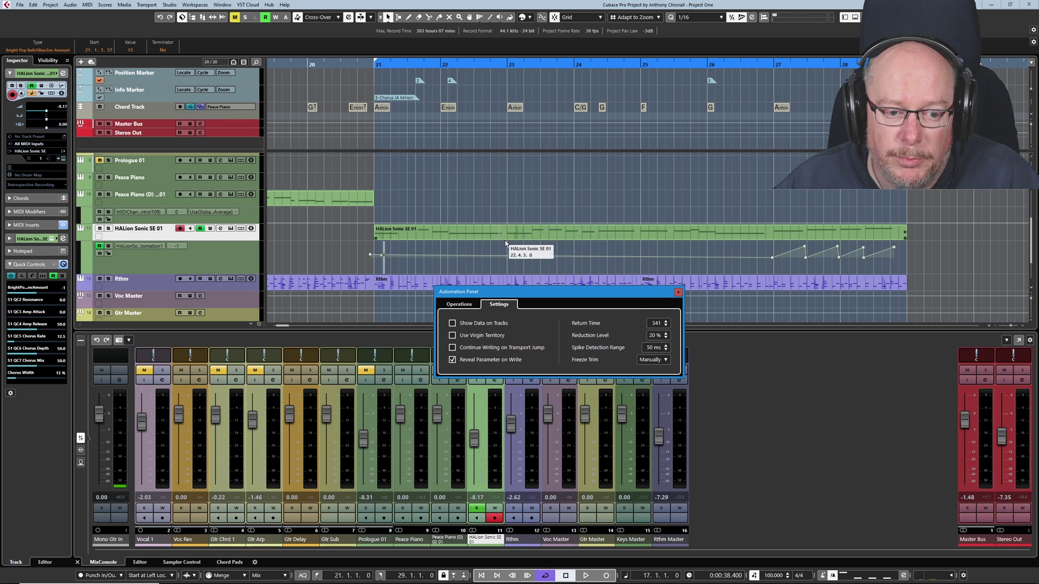
{"action": "left_click", "coordinate": [506, 225]}
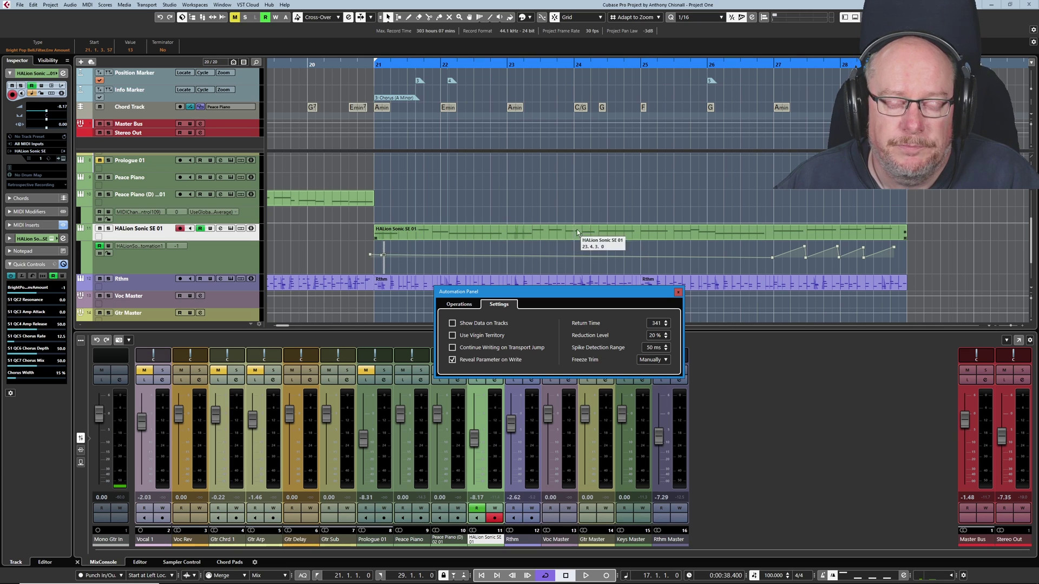
{"action": "left_click", "coordinate": [529, 220]}
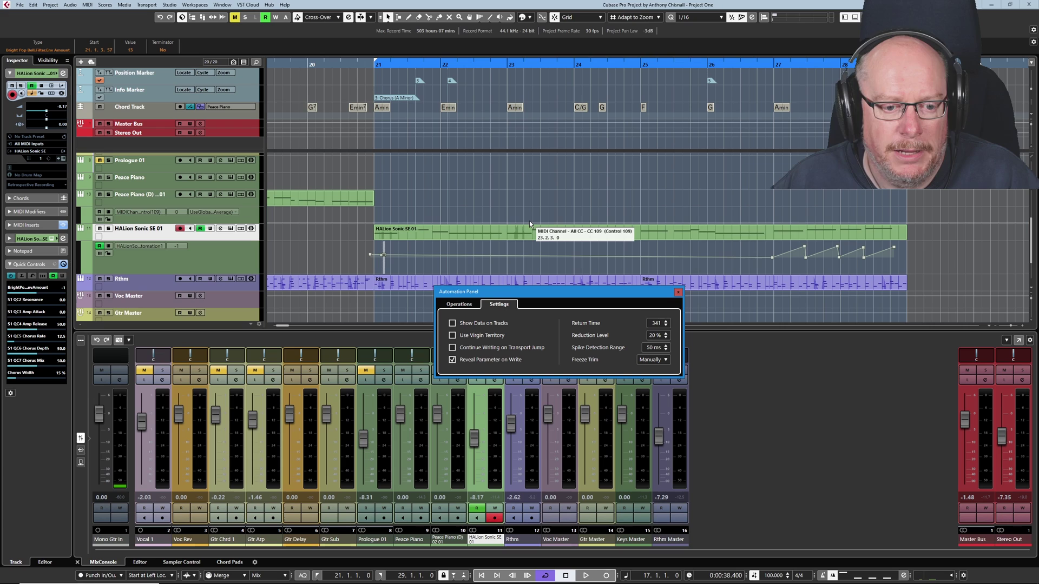
{"action": "left_click_drag", "start_coordinate": [622, 291], "coordinate": [630, 317]}
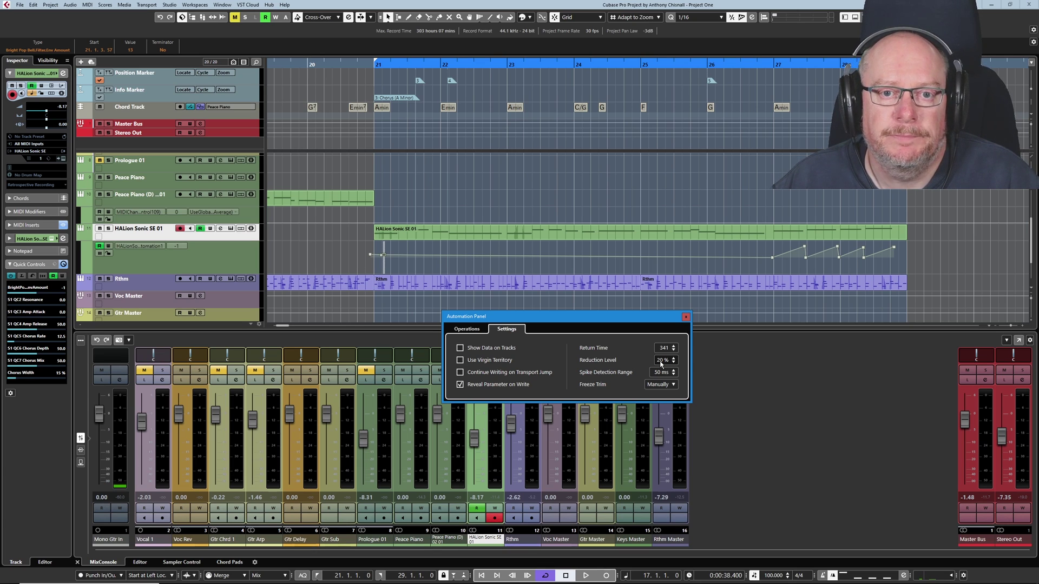
- Set Reduction Level to 0%, draw a wavy curve on the HALion lane, then undo it
{"action": "left_click_drag", "start_coordinate": [661, 361], "coordinate": [667, 402]}
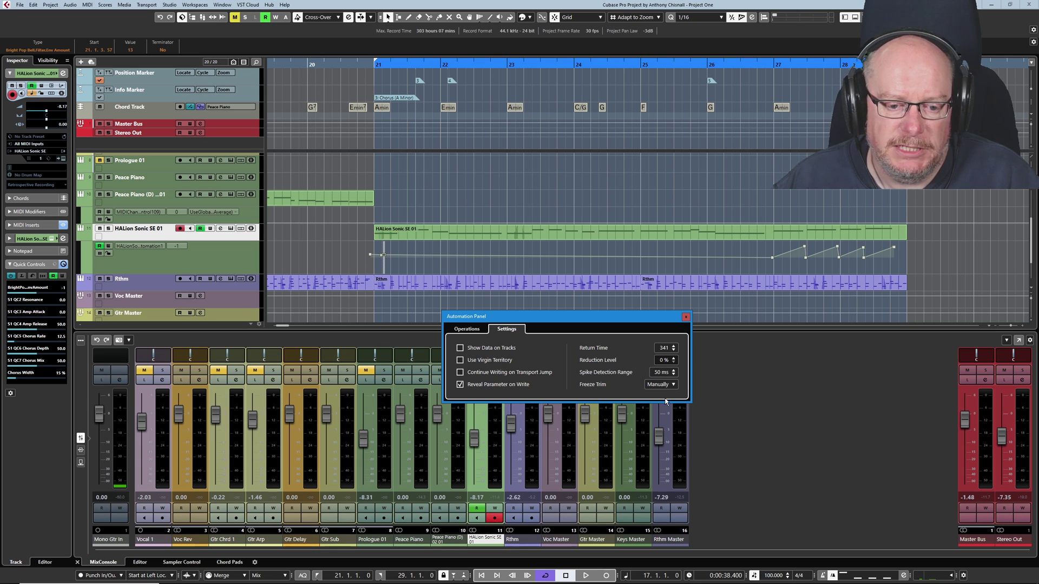
{"action": "key", "text": "8"}
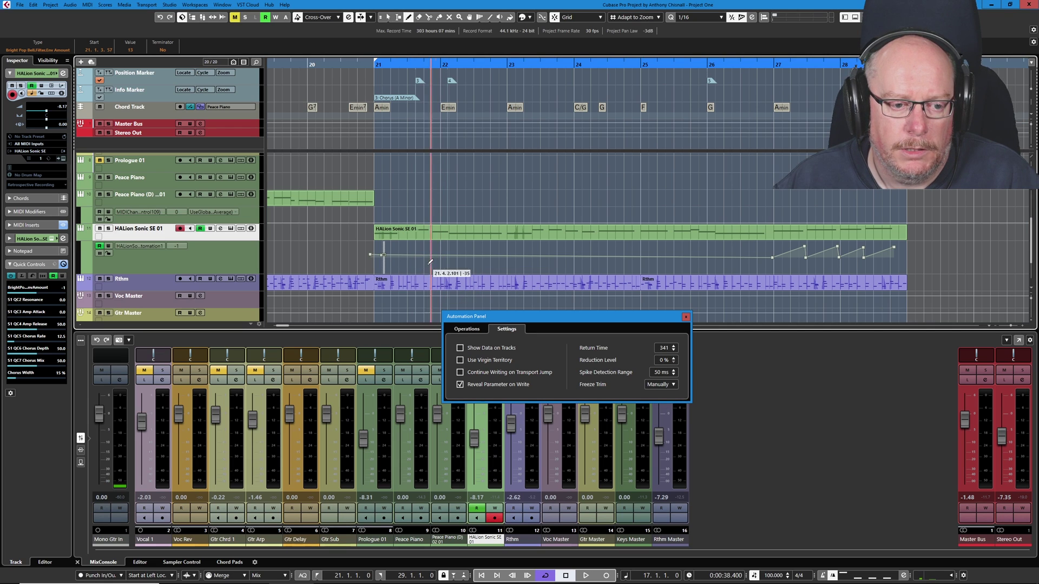
{"action": "mouse_move", "coordinate": [426, 264]}
{"action": "left_mouse_down"}
{"action": "mouse_move", "coordinate": [452, 248]}
{"action": "mouse_move", "coordinate": [502, 264]}
{"action": "mouse_move", "coordinate": [531, 246]}
{"action": "mouse_move", "coordinate": [562, 269]}
{"action": "mouse_move", "coordinate": [605, 254]}
{"action": "mouse_move", "coordinate": [652, 263]}
{"action": "mouse_move", "coordinate": [688, 256]}
{"action": "left_mouse_up"}
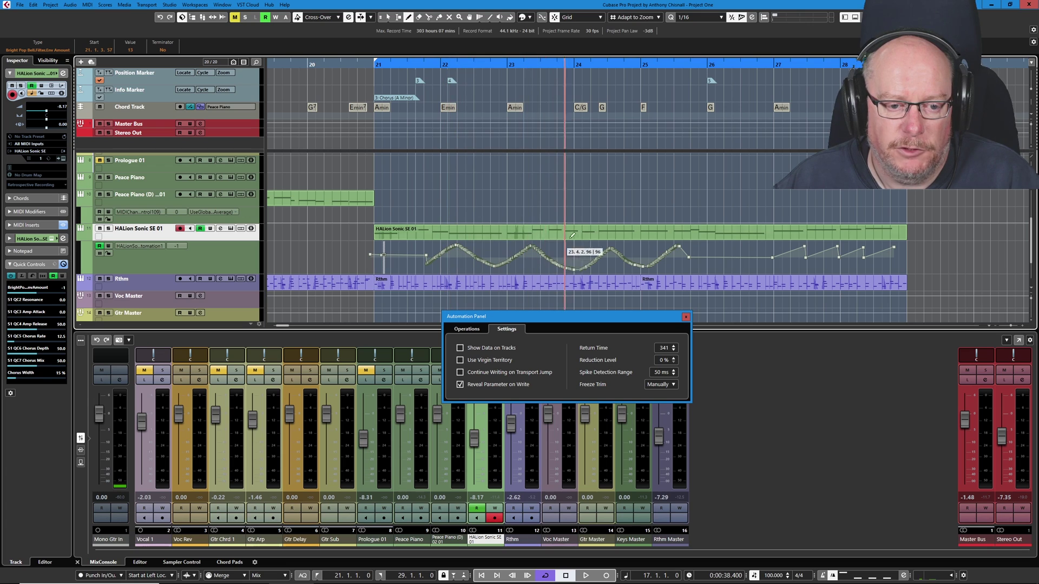
{"action": "key", "text": "ctrl+z"}
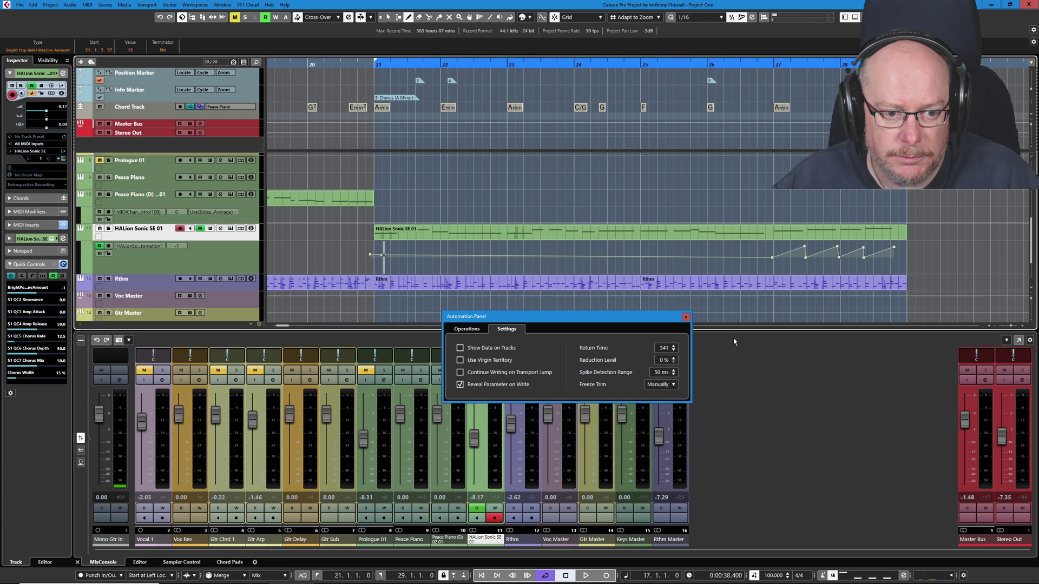
- Try different Reduction Levels while redrawing the filter curve across bars 22–24, then flatten it
{"action": "left_click_drag", "start_coordinate": [663, 361], "coordinate": [661, 349]}
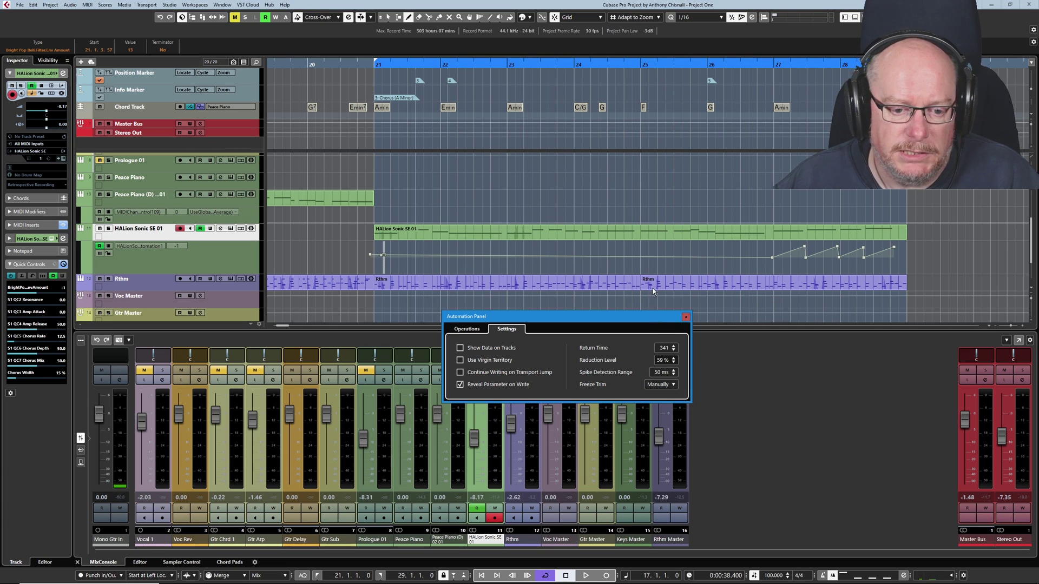
{"action": "mouse_move", "coordinate": [427, 262]}
{"action": "left_mouse_down"}
{"action": "mouse_move", "coordinate": [457, 249]}
{"action": "mouse_move", "coordinate": [523, 257]}
{"action": "mouse_move", "coordinate": [556, 248]}
{"action": "mouse_move", "coordinate": [648, 267]}
{"action": "mouse_move", "coordinate": [693, 241]}
{"action": "mouse_move", "coordinate": [698, 262]}
{"action": "left_mouse_up"}
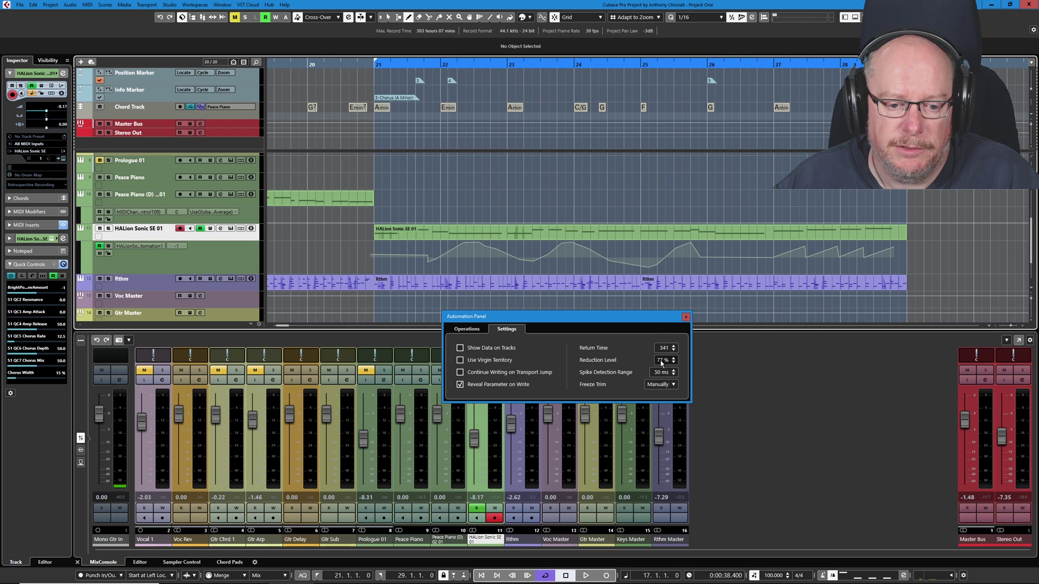
{"action": "left_click_drag", "start_coordinate": [660, 364], "coordinate": [656, 419]}
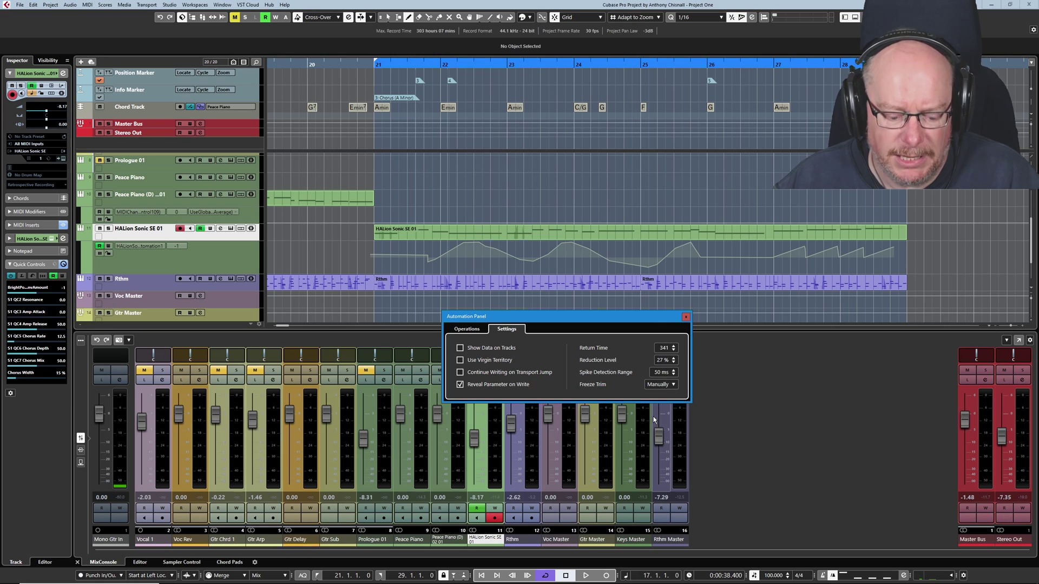
{"action": "mouse_move", "coordinate": [449, 264]}
{"action": "left_mouse_down"}
{"action": "mouse_move", "coordinate": [498, 244]}
{"action": "mouse_move", "coordinate": [596, 264]}
{"action": "left_mouse_up"}
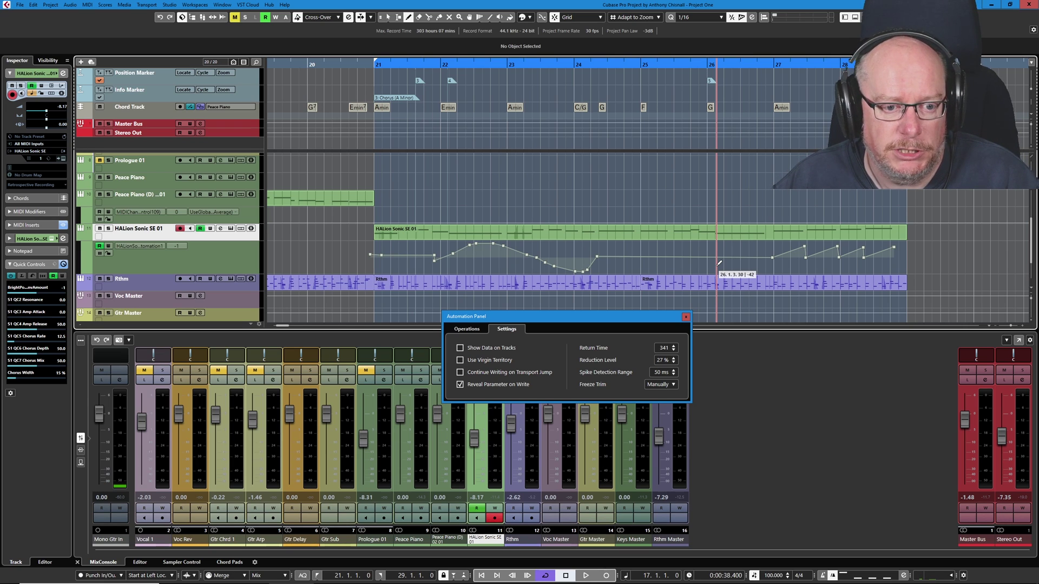
{"action": "mouse_move", "coordinate": [719, 263]}
{"action": "left_mouse_down"}
{"action": "mouse_move", "coordinate": [631, 270]}
{"action": "mouse_move", "coordinate": [383, 255]}
{"action": "left_mouse_up"}
- Switch automation to Touch and open HALion Sonic SE's edit page, enlarging the automation lane
{"action": "left_click", "coordinate": [478, 324]}
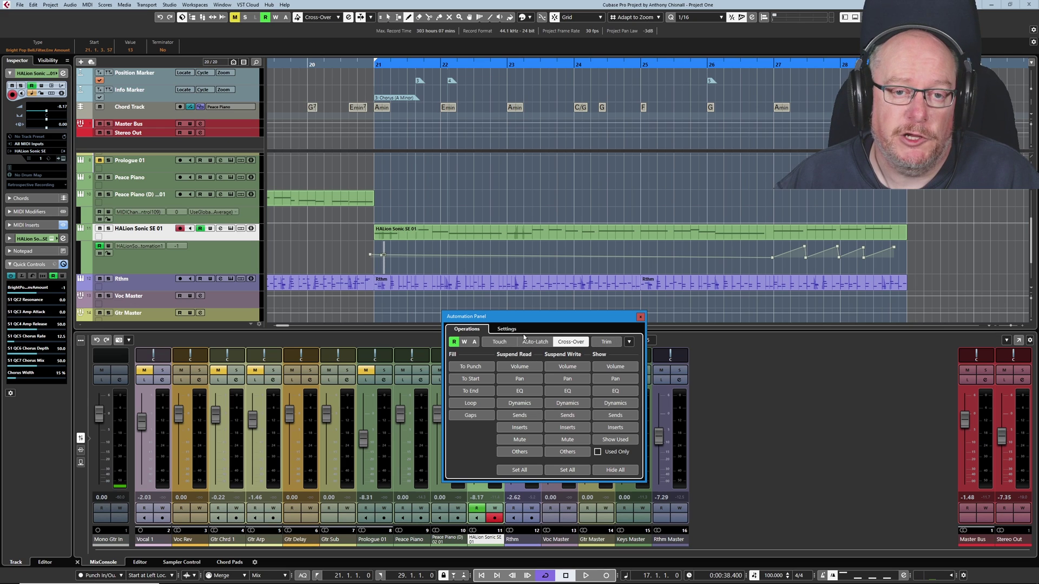
{"action": "left_click", "coordinate": [503, 342]}
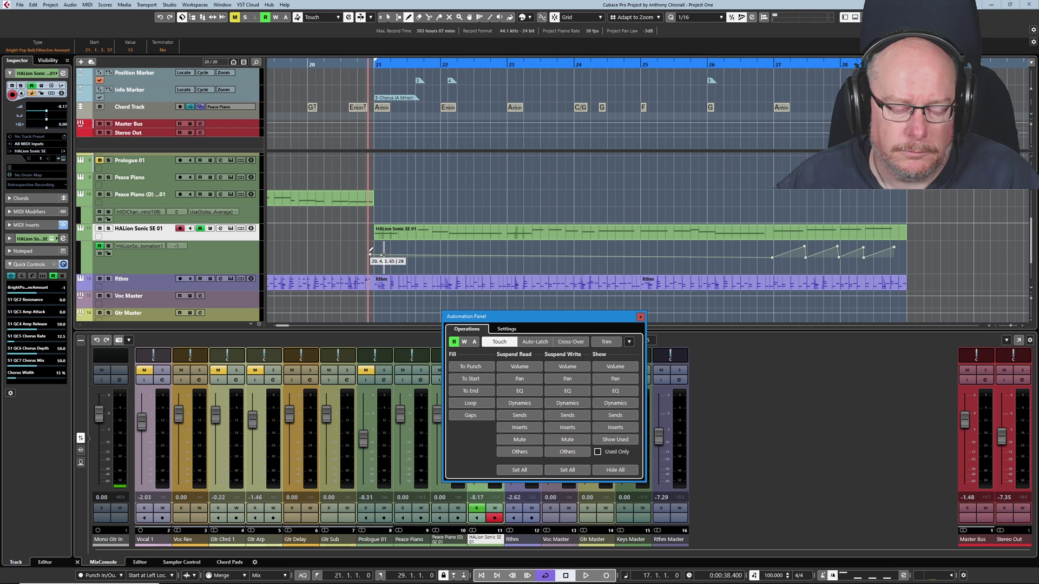
{"action": "left_click", "coordinate": [234, 230]}
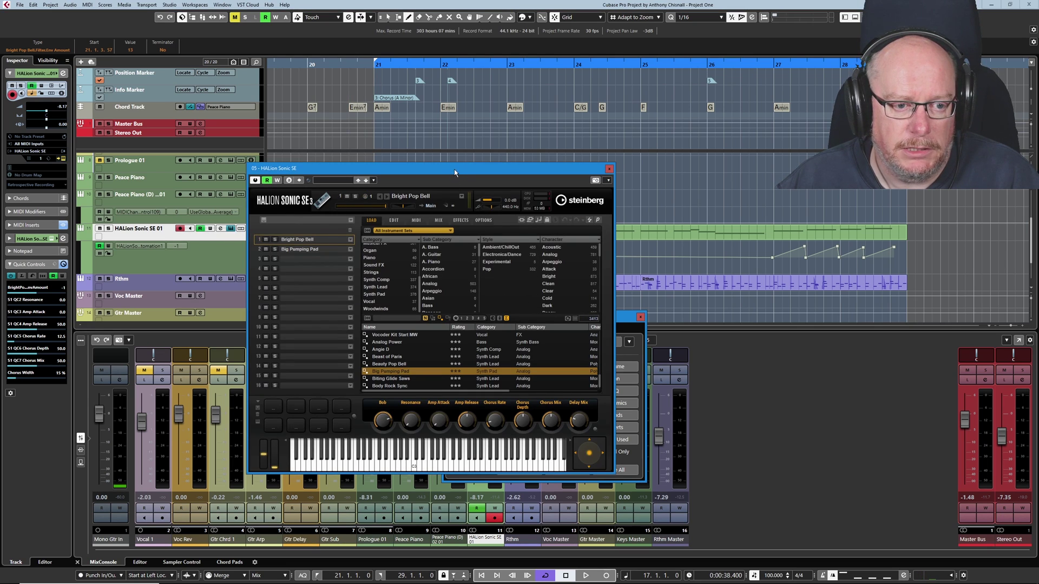
{"action": "left_click_drag", "start_coordinate": [451, 167], "coordinate": [229, 247]}
{"action": "left_click", "coordinate": [214, 279]}
{"action": "left_click_drag", "start_coordinate": [498, 319], "coordinate": [485, 346]}
{"action": "scroll", "coordinate": [154, 219], "scroll_direction": "down", "scroll_amount": 2}
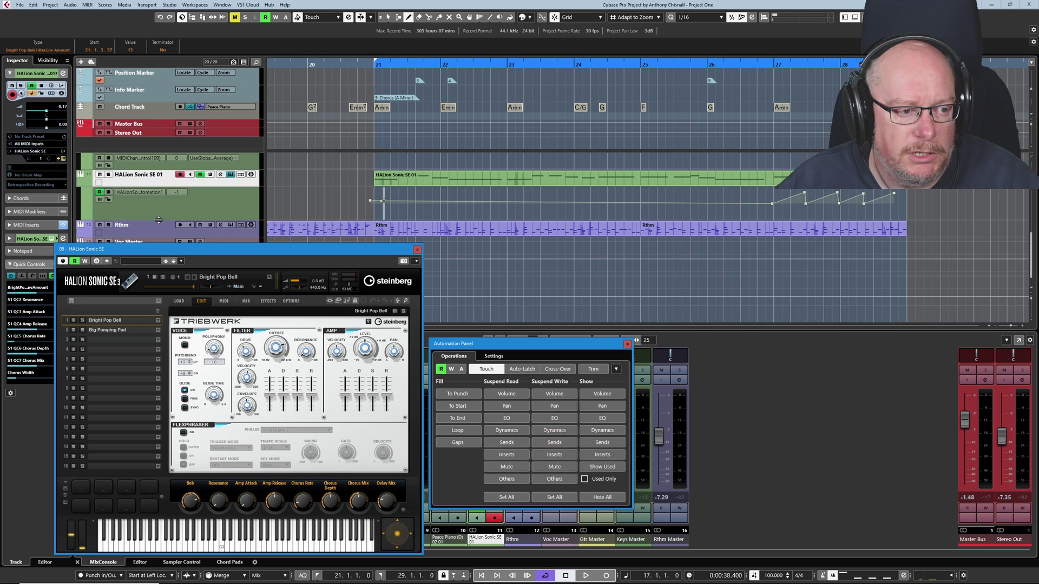
{"action": "left_click_drag", "start_coordinate": [159, 220], "coordinate": [155, 252]}
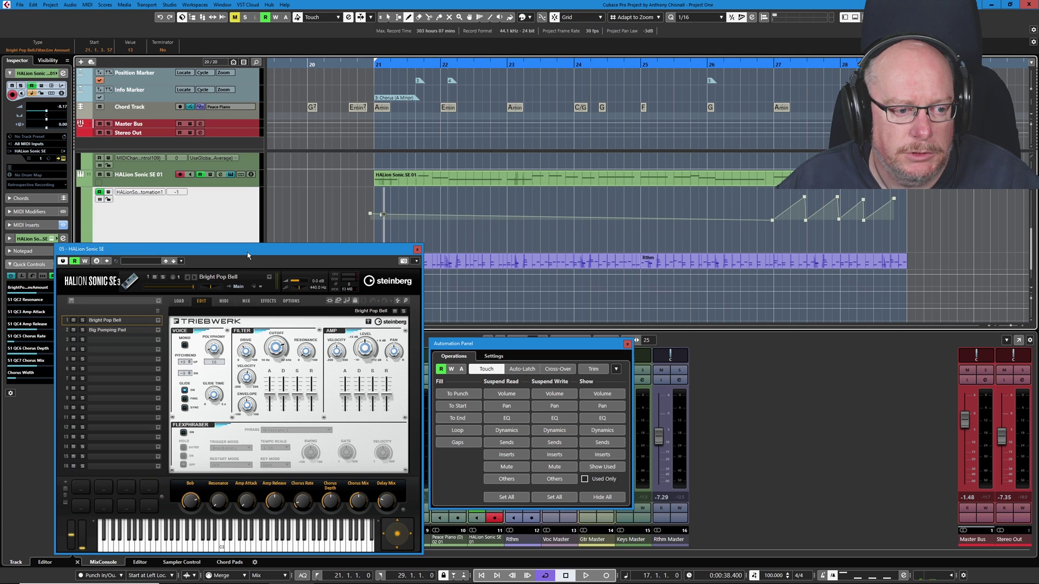
{"action": "left_click_drag", "start_coordinate": [247, 255], "coordinate": [226, 262]}
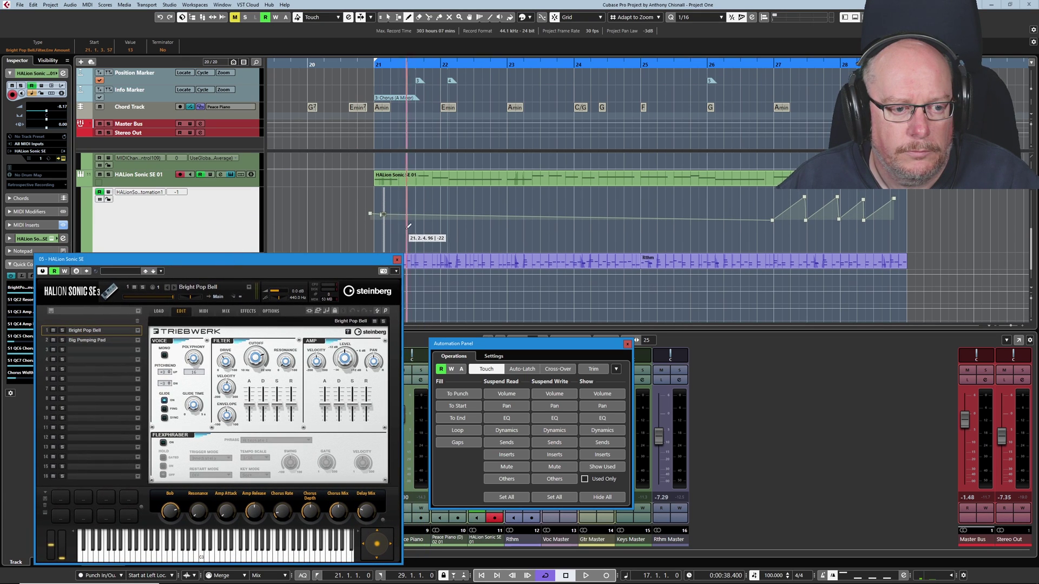
- Replace the old points with a wavy filter curve drawn from bar 21
{"action": "key", "text": "1"}
{"action": "mouse_move", "coordinate": [339, 201]}
{"action": "left_mouse_down"}
{"action": "mouse_move", "coordinate": [427, 226]}
{"action": "mouse_move", "coordinate": [748, 228]}
{"action": "mouse_move", "coordinate": [735, 225]}
{"action": "left_mouse_up"}
{"action": "key", "text": "Delete"}
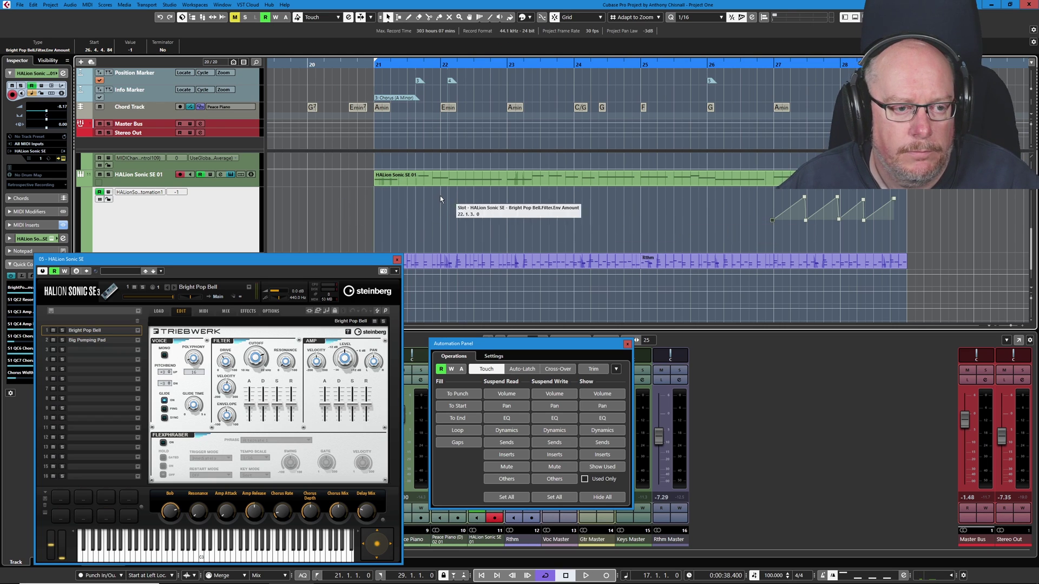
{"action": "key", "text": "8"}
{"action": "mouse_move", "coordinate": [373, 236]}
{"action": "left_mouse_down"}
{"action": "mouse_move", "coordinate": [403, 203]}
{"action": "mouse_move", "coordinate": [453, 207]}
{"action": "mouse_move", "coordinate": [481, 230]}
{"action": "mouse_move", "coordinate": [516, 233]}
{"action": "mouse_move", "coordinate": [566, 200]}
{"action": "mouse_move", "coordinate": [597, 200]}
{"action": "mouse_move", "coordinate": [635, 236]}
{"action": "mouse_move", "coordinate": [681, 239]}
{"action": "mouse_move", "coordinate": [721, 206]}
{"action": "mouse_move", "coordinate": [753, 206]}
{"action": "left_mouse_up"}
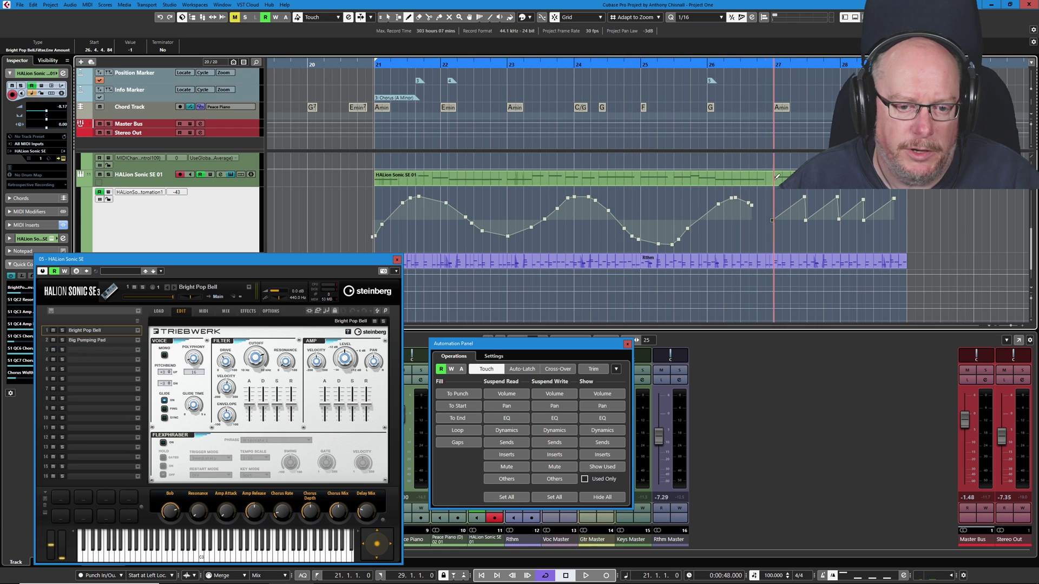
{"action": "key", "text": "1"}
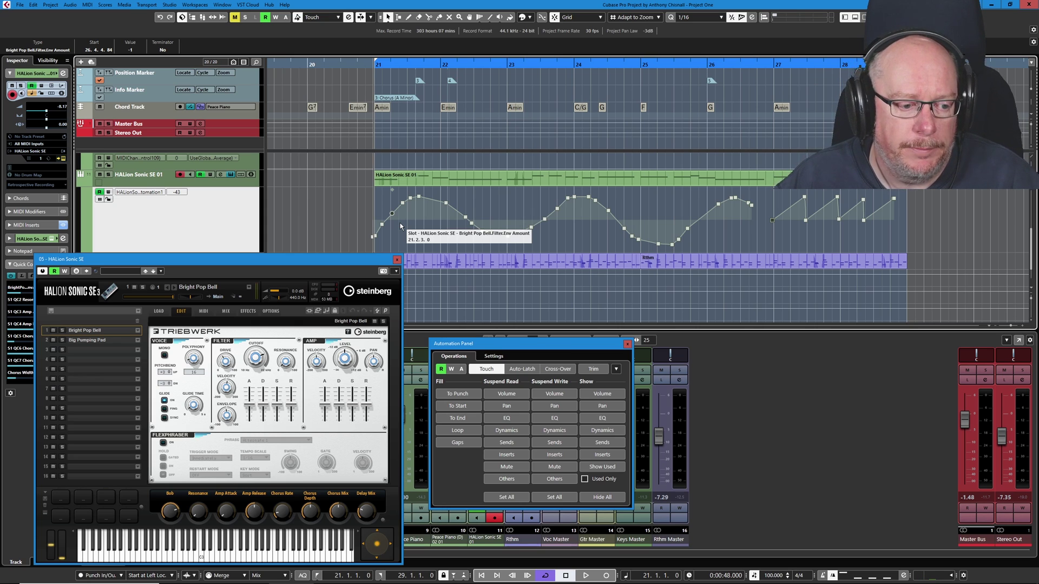
- Enable Write on the HALion track and record Envelope knob moves during playback
{"action": "left_click", "coordinate": [210, 174]}
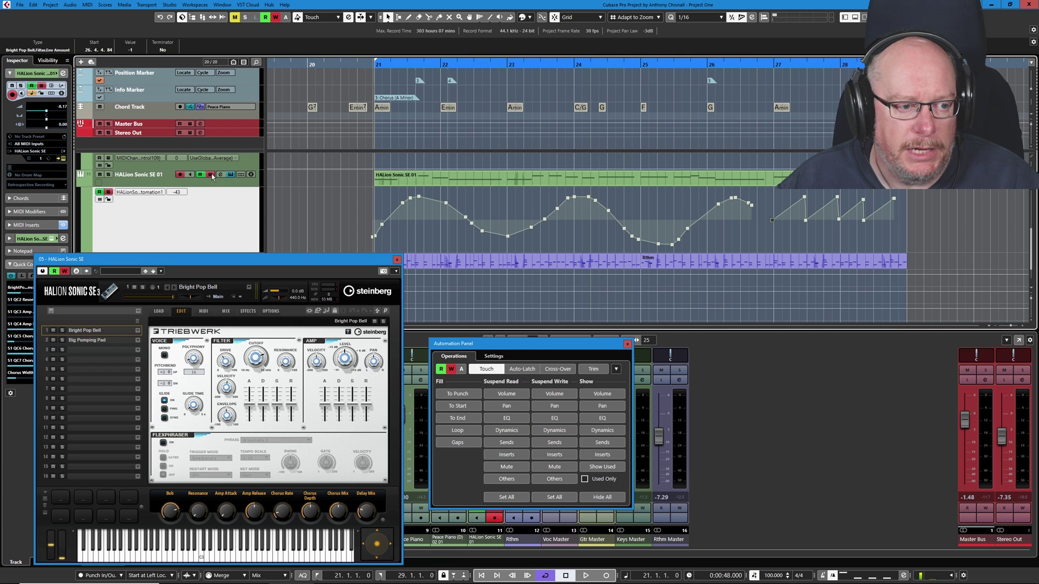
{"action": "left_click", "coordinate": [585, 577]}
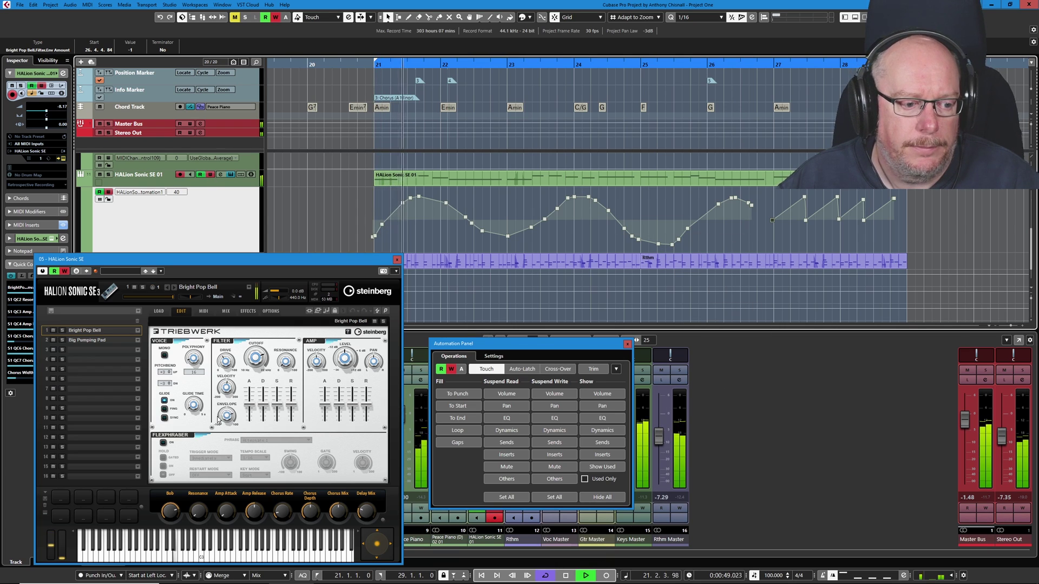
{"action": "left_click_drag", "start_coordinate": [227, 418], "coordinate": [227, 429]}
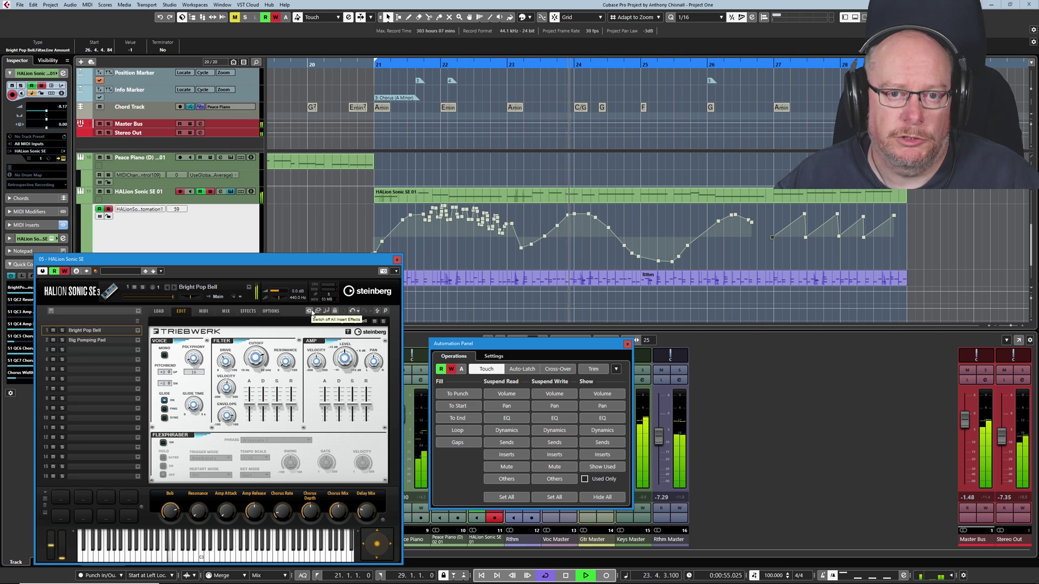
{"action": "key", "text": "space"}
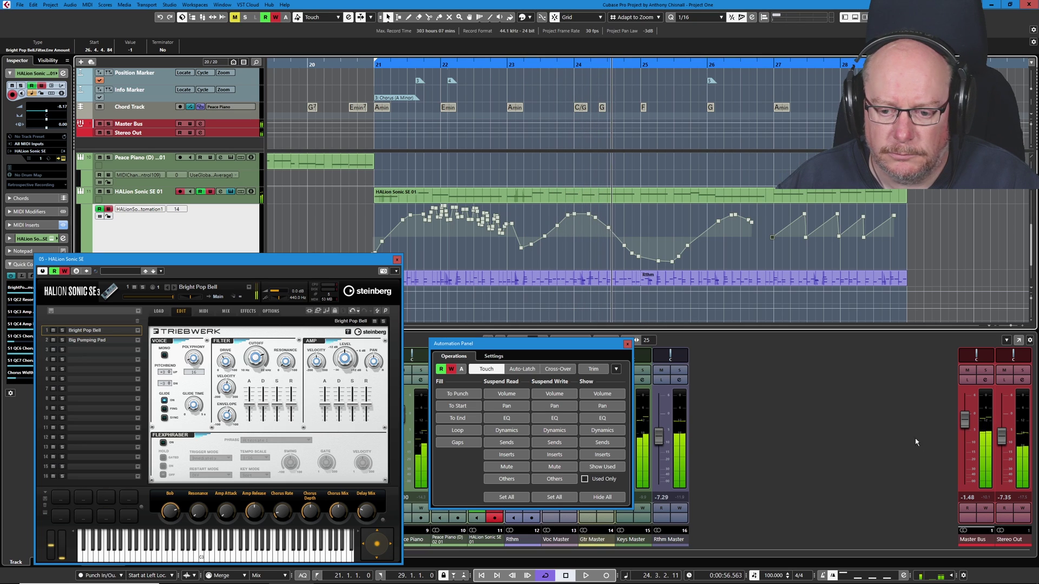
- Pull Stereo Out down to -19.1, undo the filter moves, and choose Auto-Latch
{"action": "left_click_drag", "start_coordinate": [1004, 445], "coordinate": [1003, 468]}
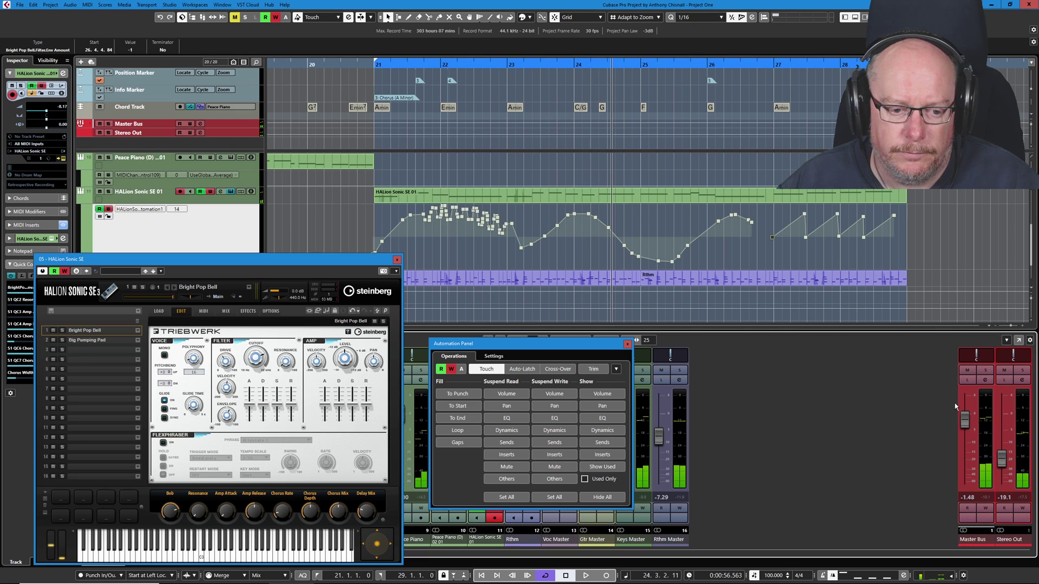
{"action": "key", "text": "ctrl+z"}
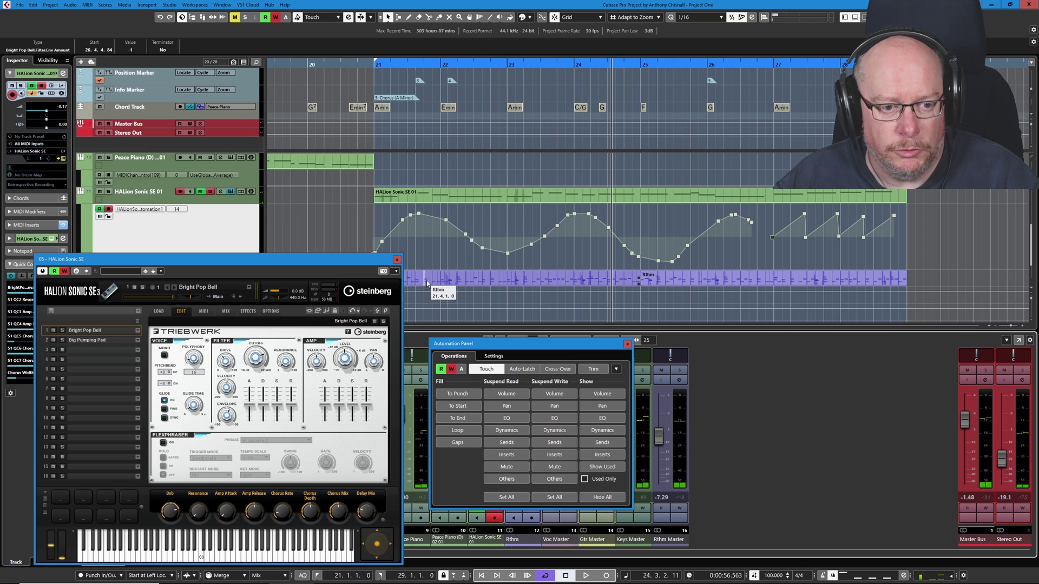
{"action": "left_click", "coordinate": [519, 370]}
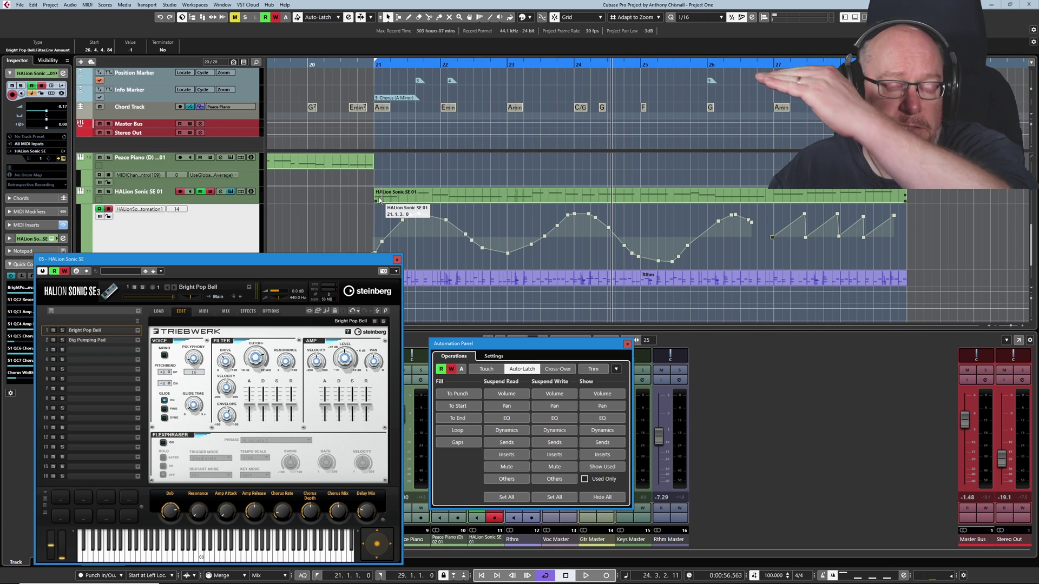
- Record an Auto-Latch Envelope knob pass from bar 21, then show the Settings page
{"action": "key", "text": "KP_1"}
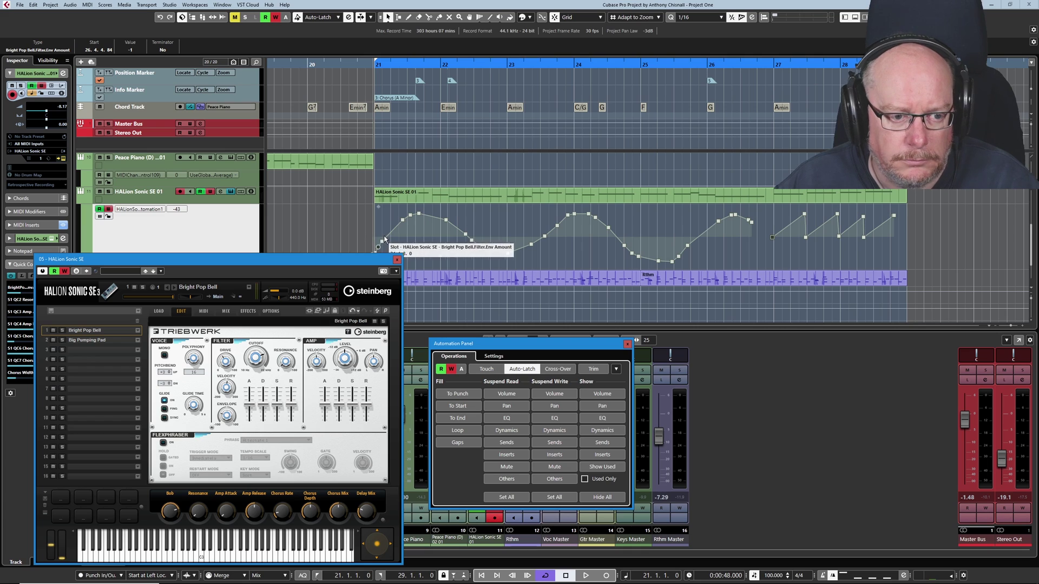
{"action": "key", "text": "space"}
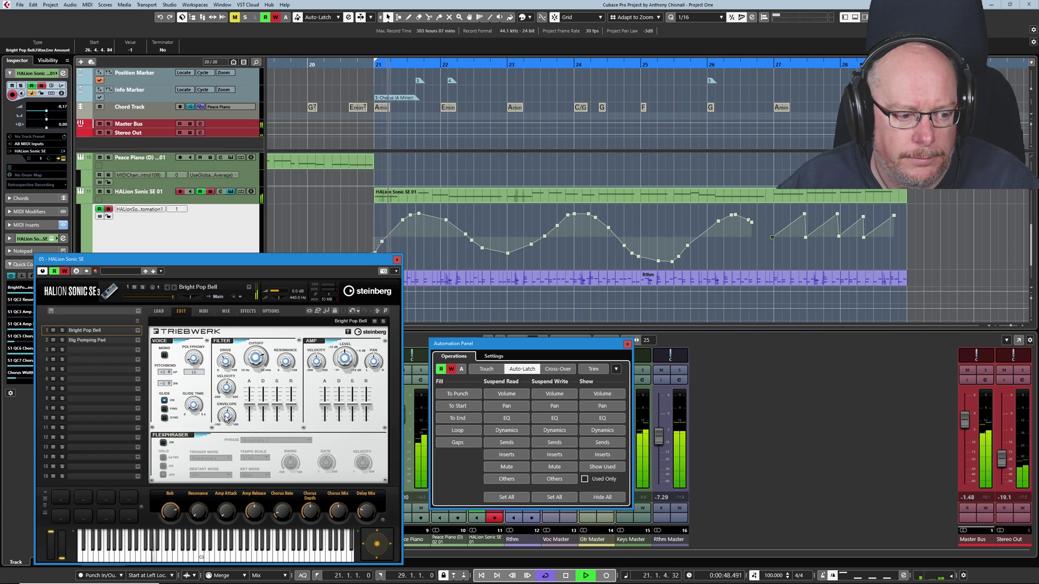
{"action": "left_click_drag", "start_coordinate": [226, 418], "coordinate": [225, 415]}
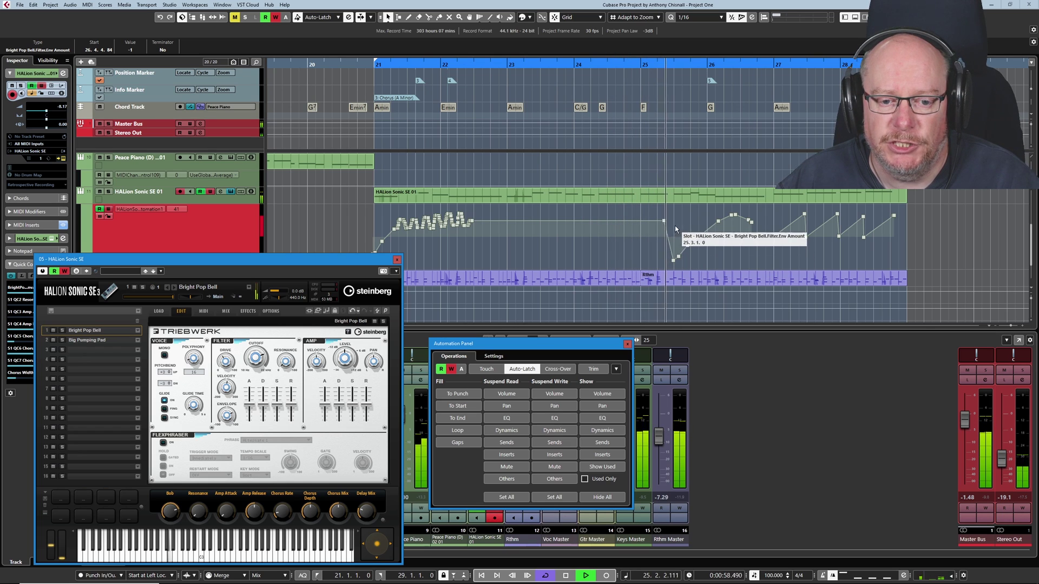
{"action": "key", "text": "space"}
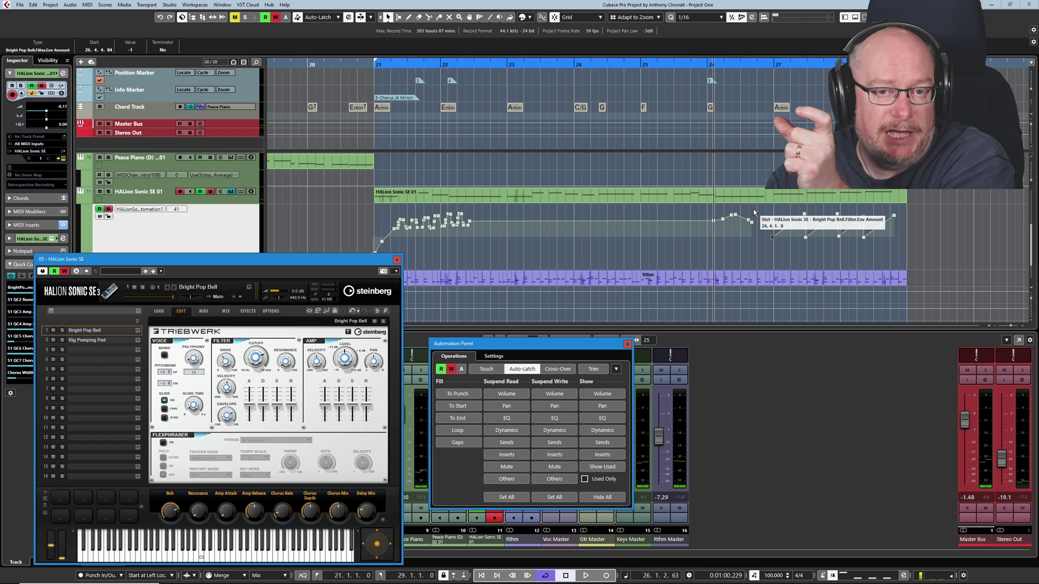
{"action": "left_click", "coordinate": [493, 356]}
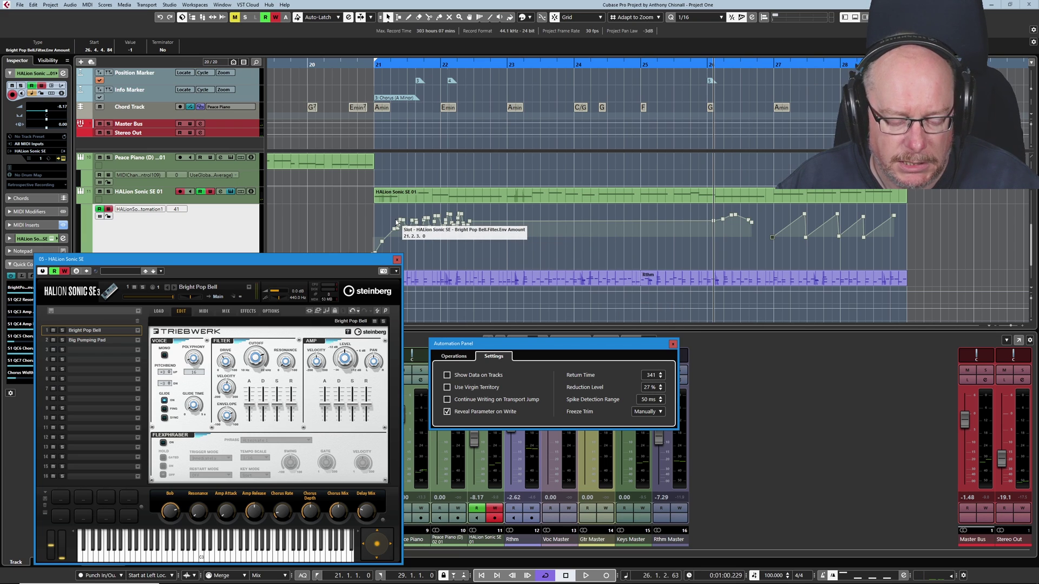
- Undo the latched pass, then record a filter-envelope pass with Return Time set to 321 ms
{"action": "key", "text": "ctrl+z"}
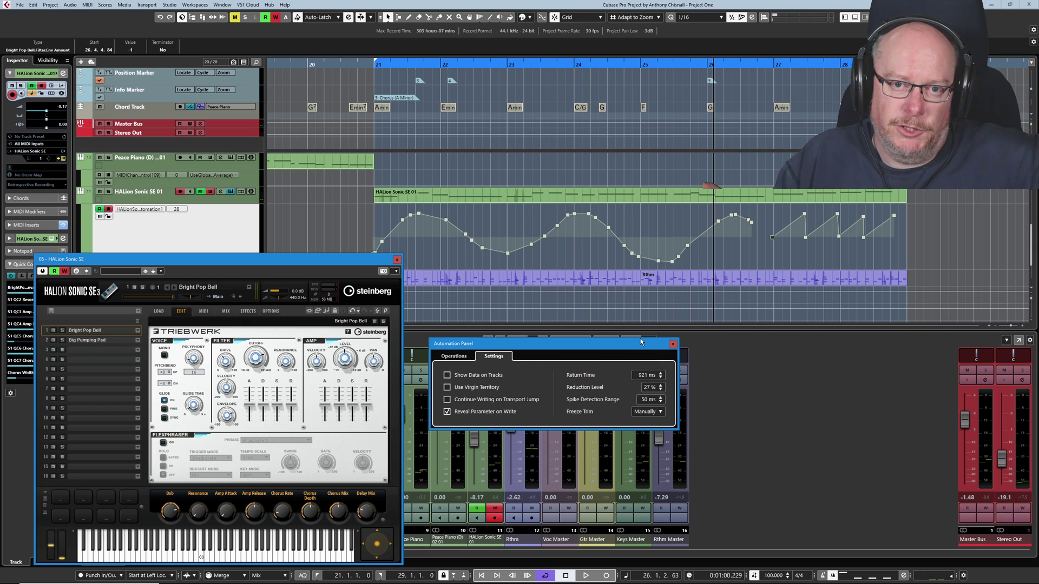
{"action": "key", "text": "space"}
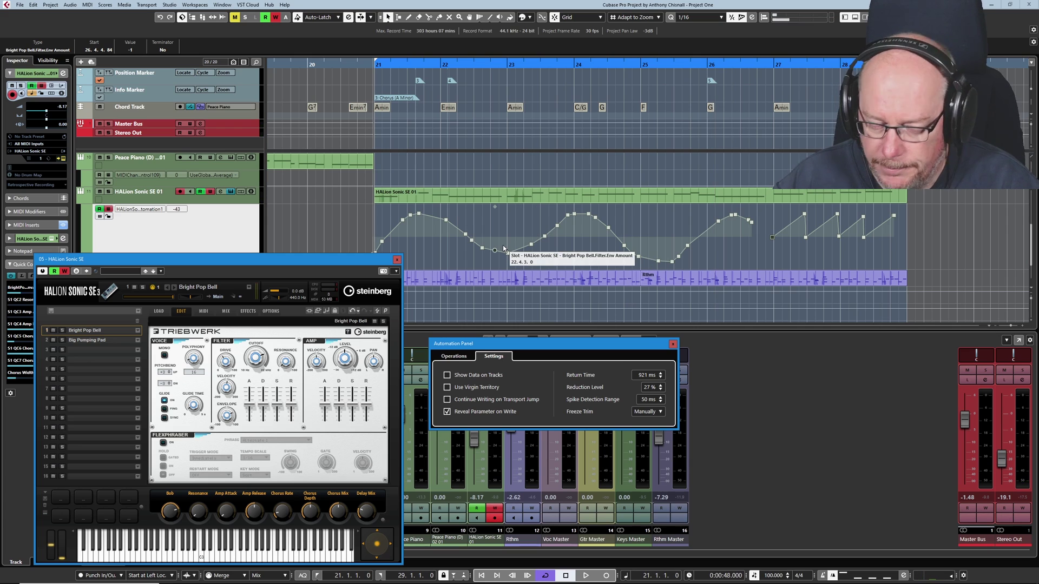
{"action": "left_click_drag", "start_coordinate": [227, 415], "coordinate": [242, 441]}
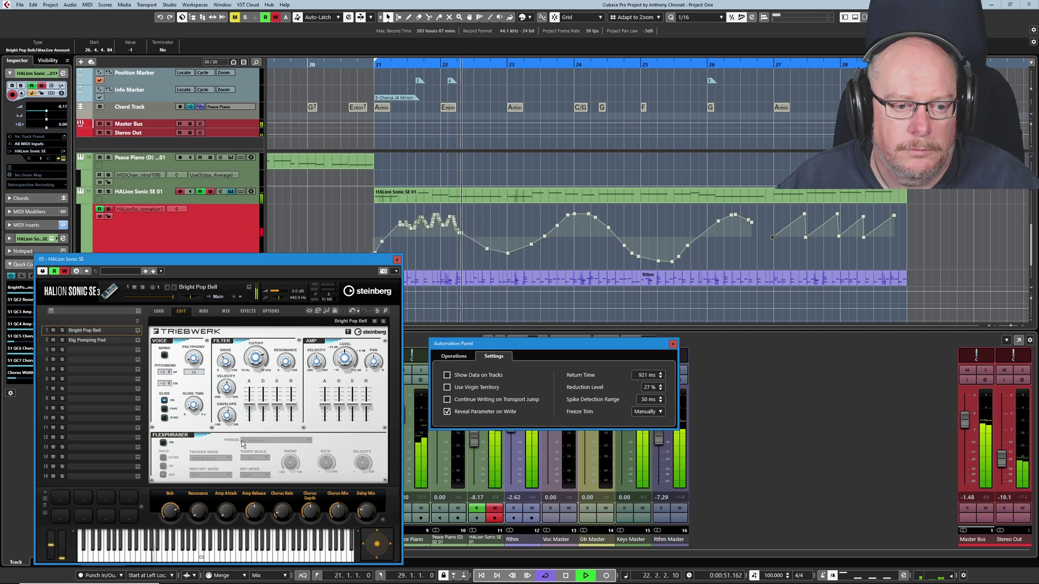
{"action": "left_click_drag", "start_coordinate": [646, 375], "coordinate": [618, 414]}
{"action": "key", "text": "space"}
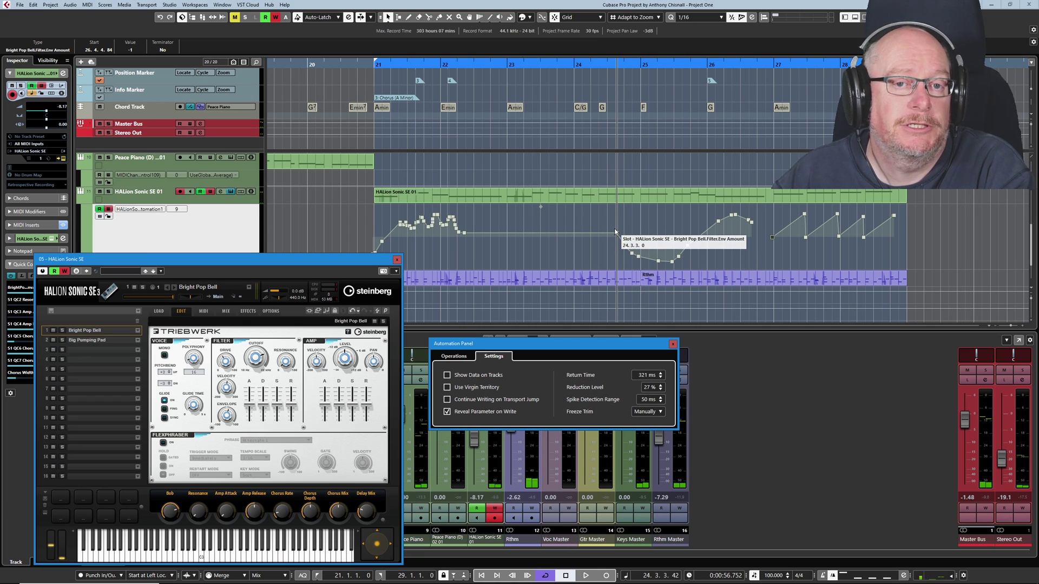
- Switch automation to Cross-Over mode and undo the last recorded pass
{"action": "left_click", "coordinate": [453, 355]}
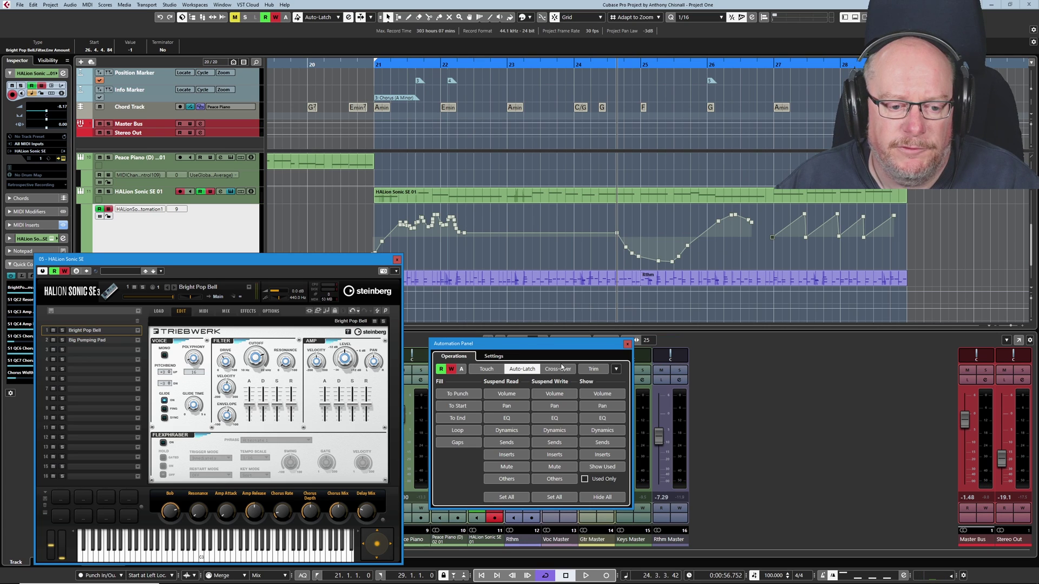
{"action": "left_click", "coordinate": [564, 369]}
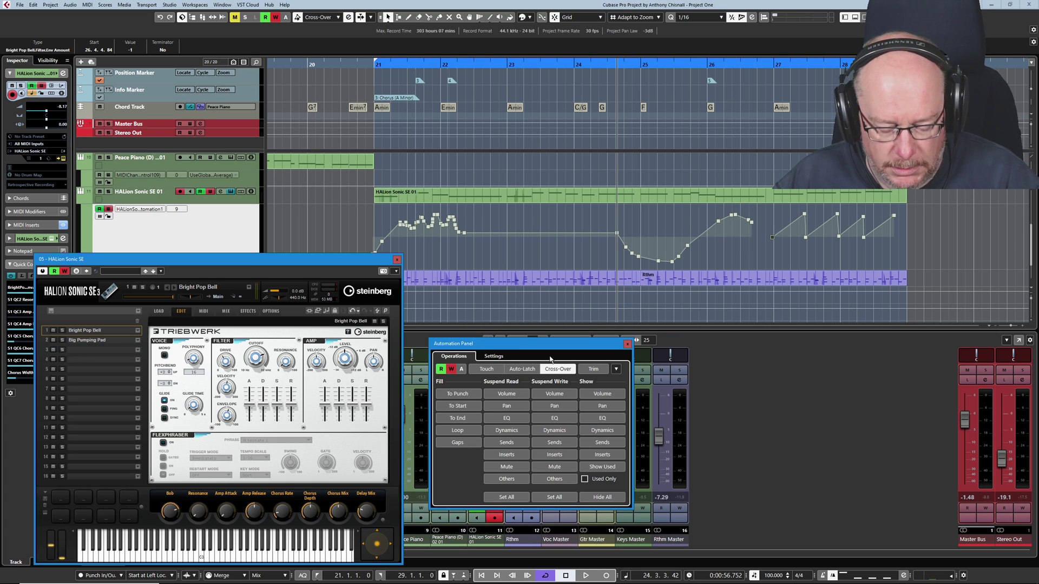
{"action": "key", "text": "ctrl+z"}
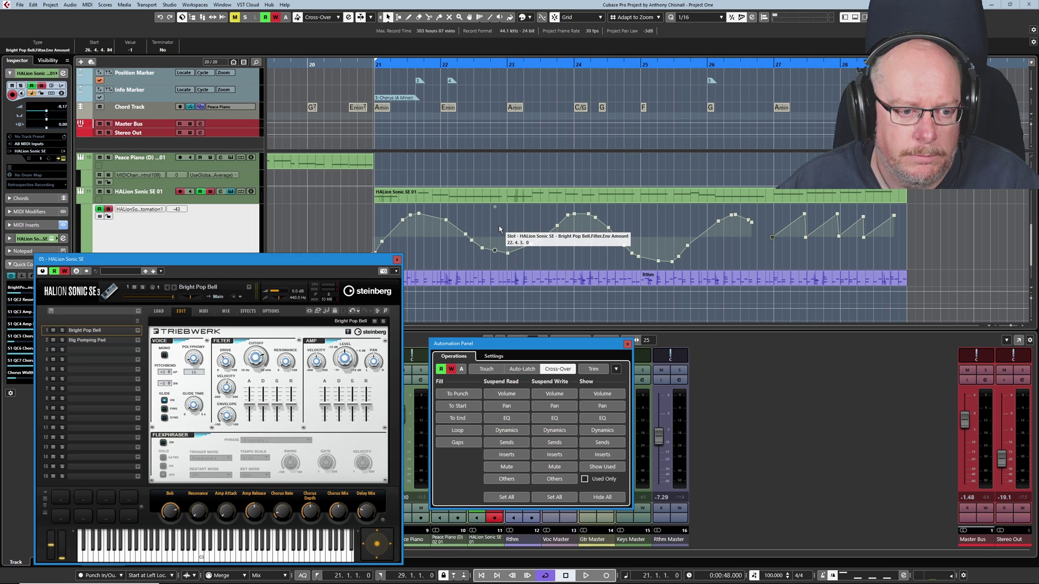
- Delete the wavy filter-envelope points between bars 22 and 25
{"action": "key", "text": "1"}
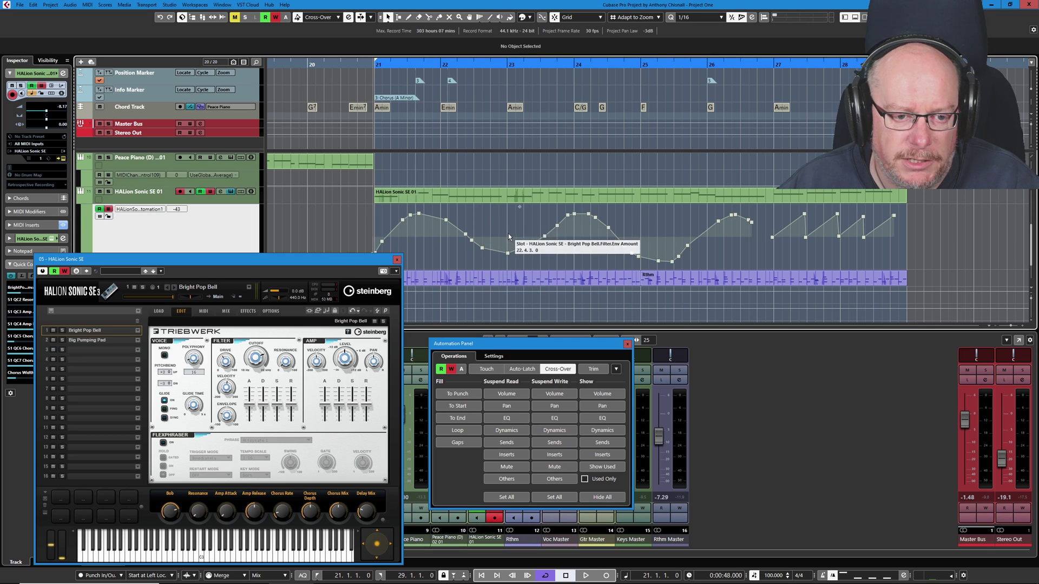
{"action": "left_click_drag", "start_coordinate": [448, 209], "coordinate": [633, 224]}
{"action": "key", "text": "Delete"}
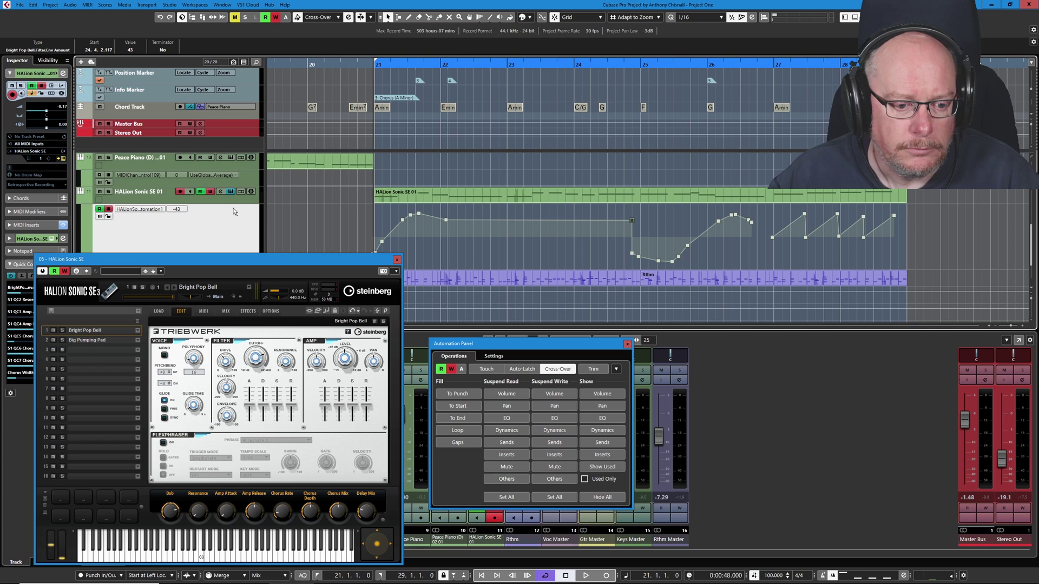
- Record a HALion Filter Envelope pass over bars 21–23 that crosses back into the existing line
{"action": "key", "text": "space"}
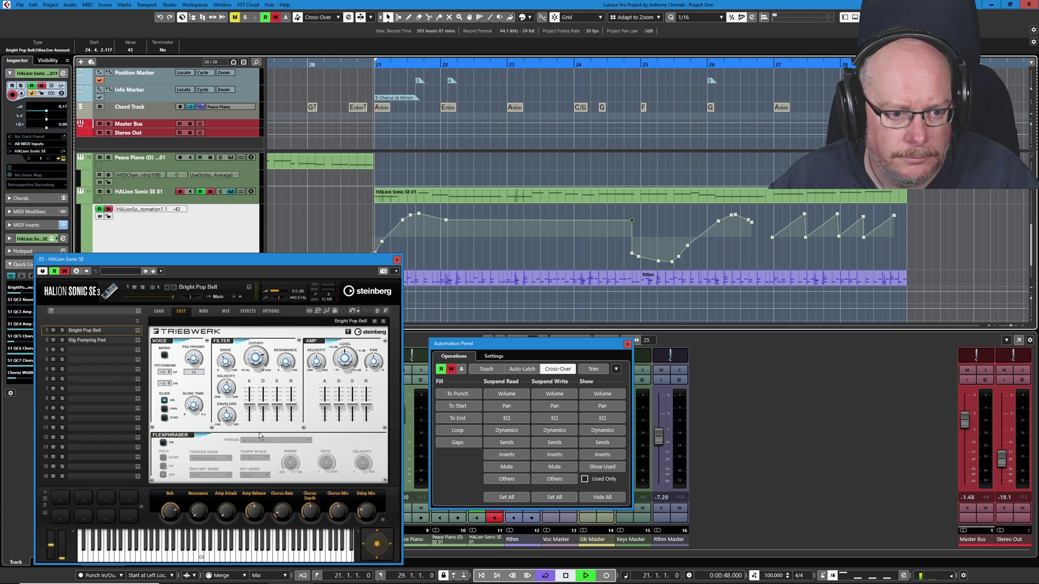
{"action": "mouse_move", "coordinate": [226, 416]}
{"action": "left_mouse_down"}
{"action": "mouse_move", "coordinate": [219, 450]}
{"action": "mouse_move", "coordinate": [214, 420]}
{"action": "left_mouse_up"}
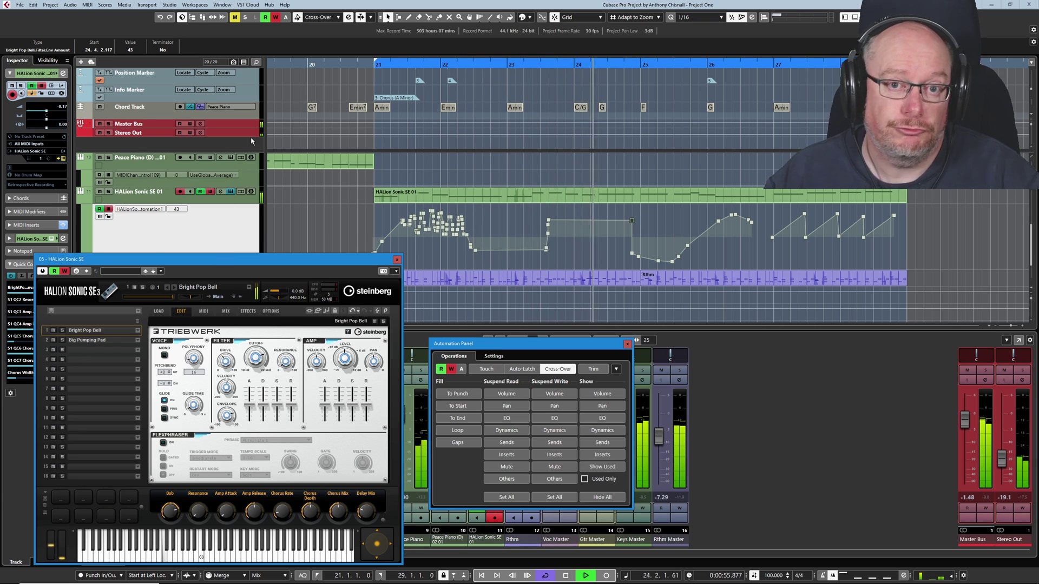
{"action": "key", "text": "space"}
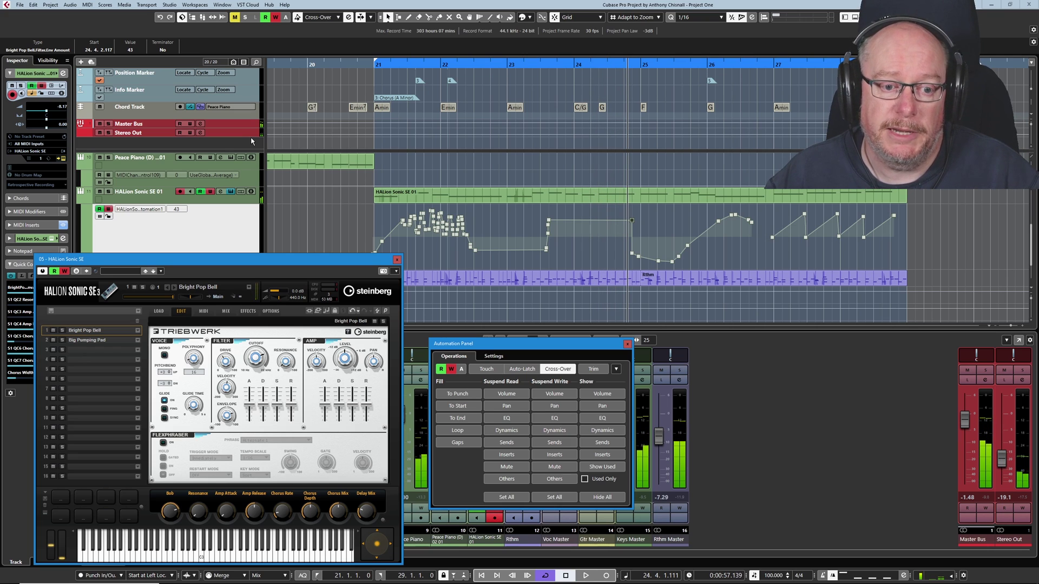
{"action": "mouse_move", "coordinate": [550, 223]}
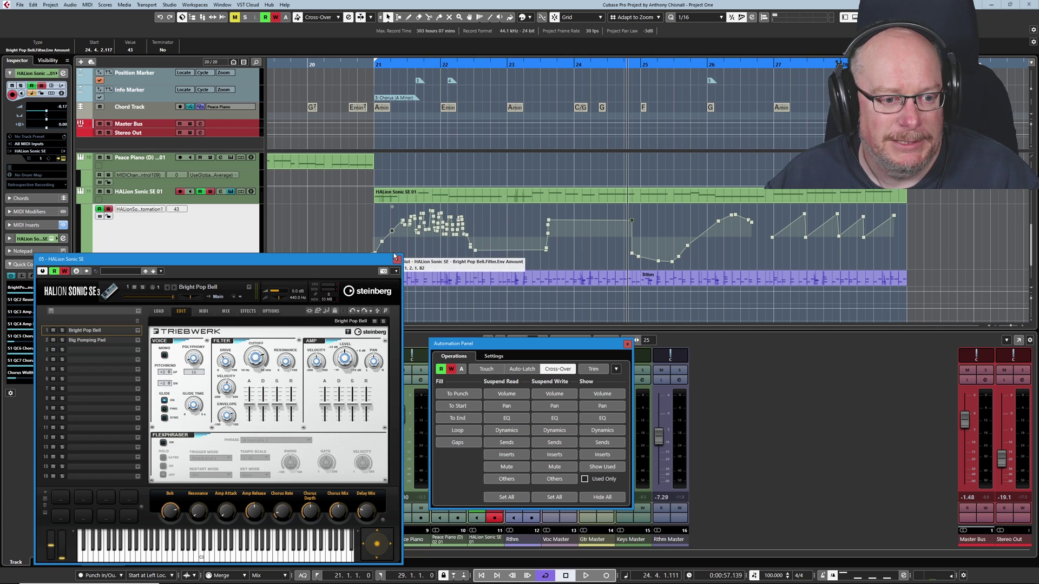
- Delete all filter-envelope points before bar 26, leaving only the later ramps
{"action": "left_click_drag", "start_coordinate": [366, 210], "coordinate": [760, 265]}
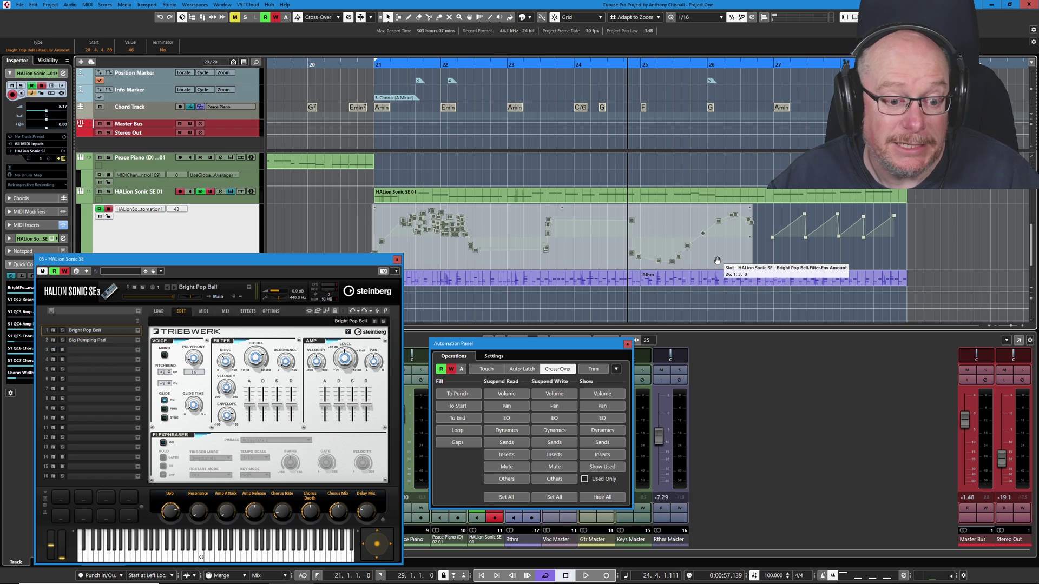
{"action": "key", "text": "Delete"}
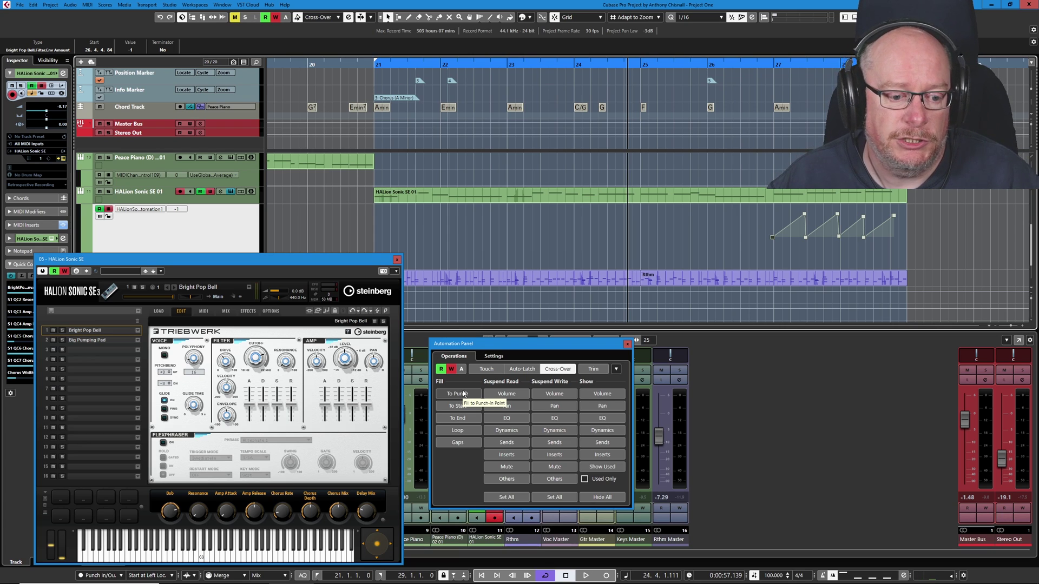
- Enable Loop fill and set the cycle range from 22.3.1.0 to 25.3.3.0
{"action": "left_click", "coordinate": [459, 429]}
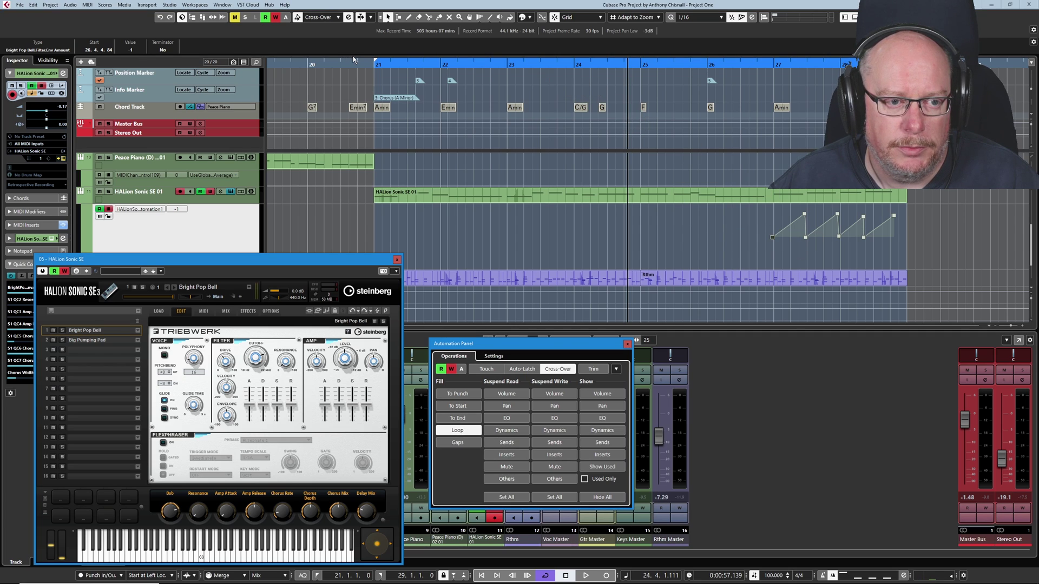
{"action": "left_click_drag", "start_coordinate": [377, 63], "coordinate": [474, 65]}
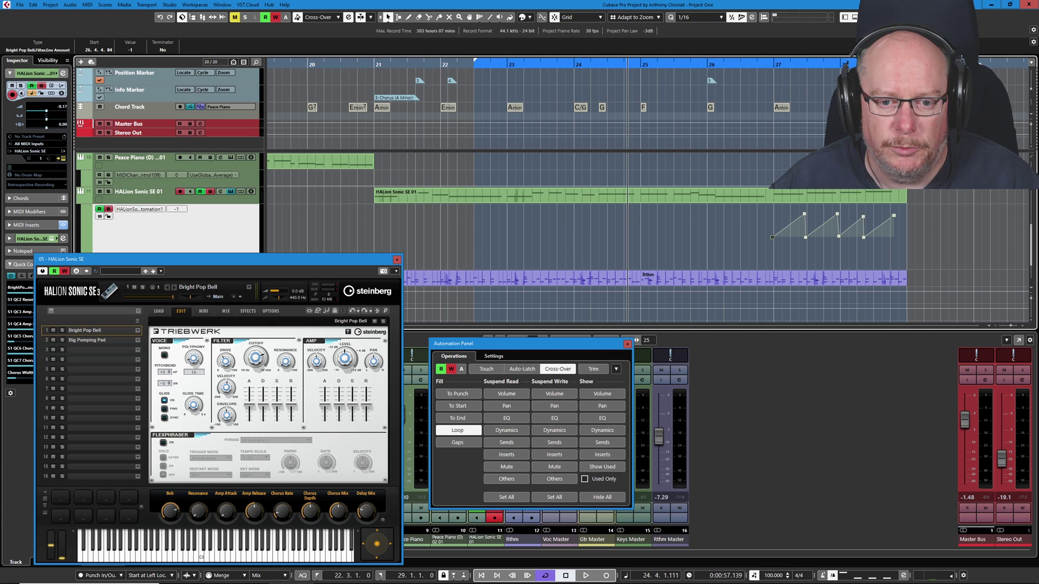
{"action": "left_click_drag", "start_coordinate": [846, 61], "coordinate": [681, 108]}
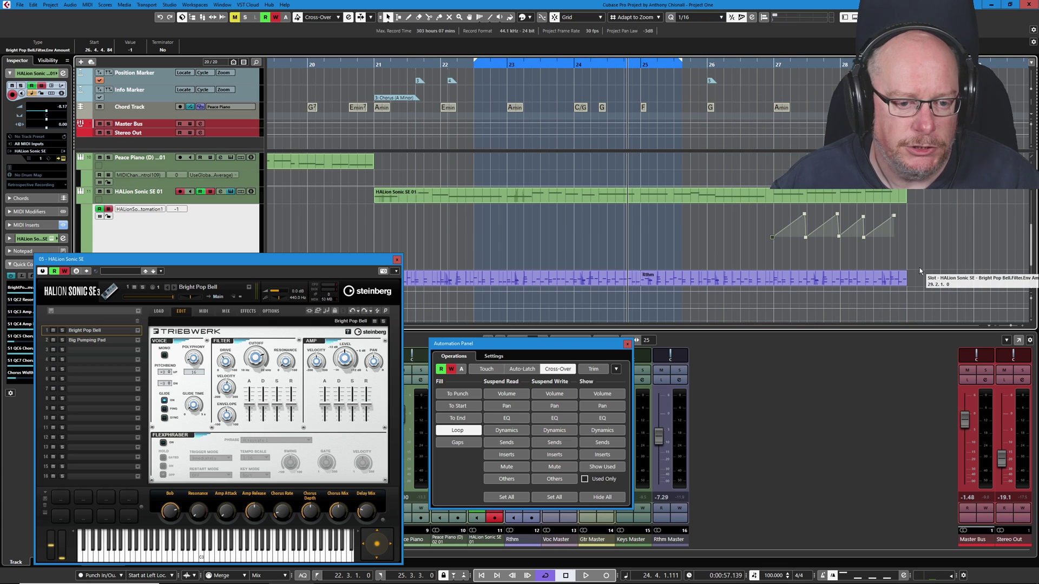
- Record a filter-envelope value that fills the cycle range with a flat line
{"action": "key", "text": "space"}
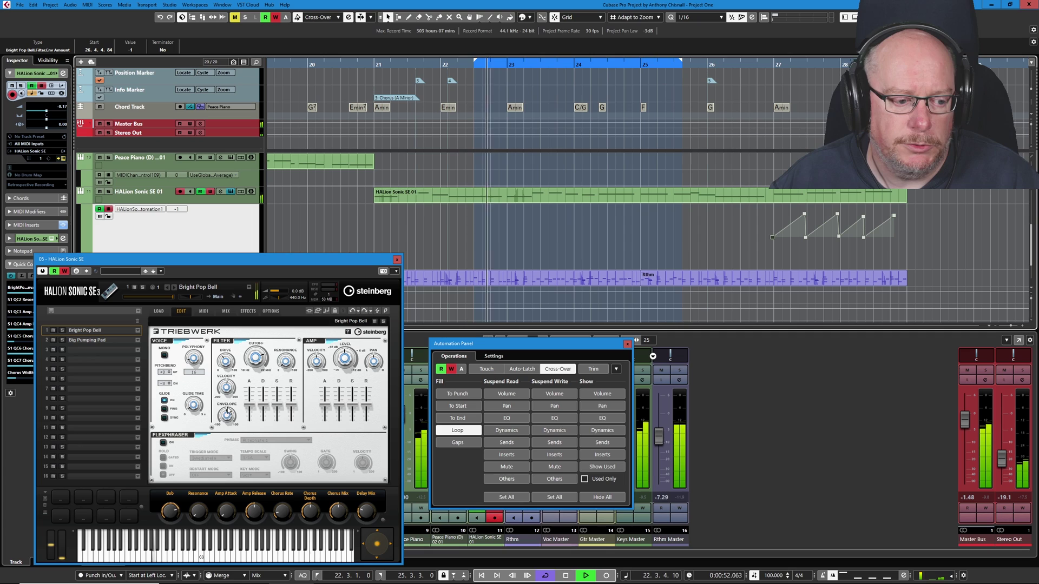
{"action": "left_click_drag", "start_coordinate": [227, 415], "coordinate": [229, 441]}
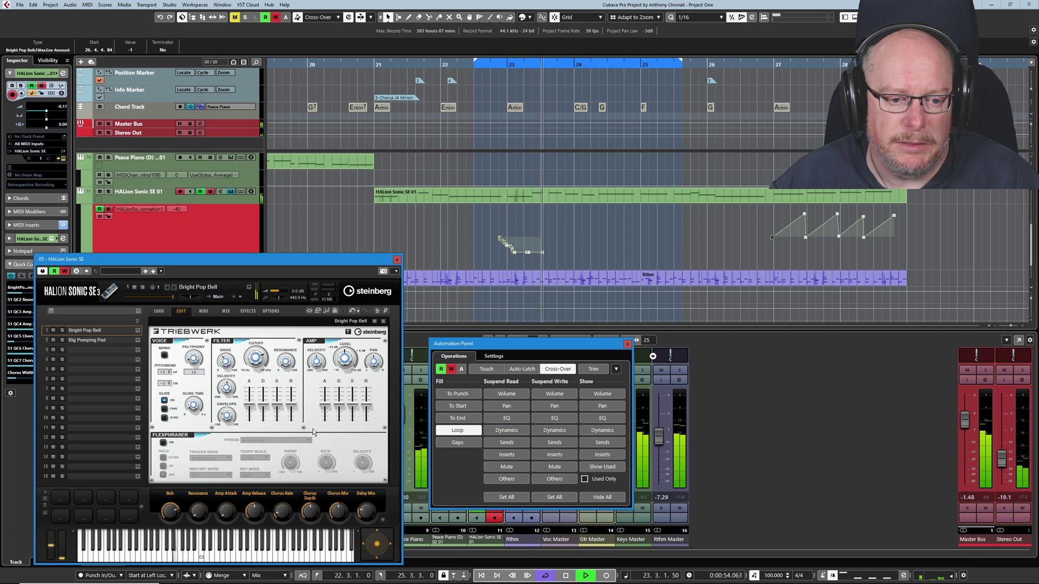
{"action": "key", "text": "space"}
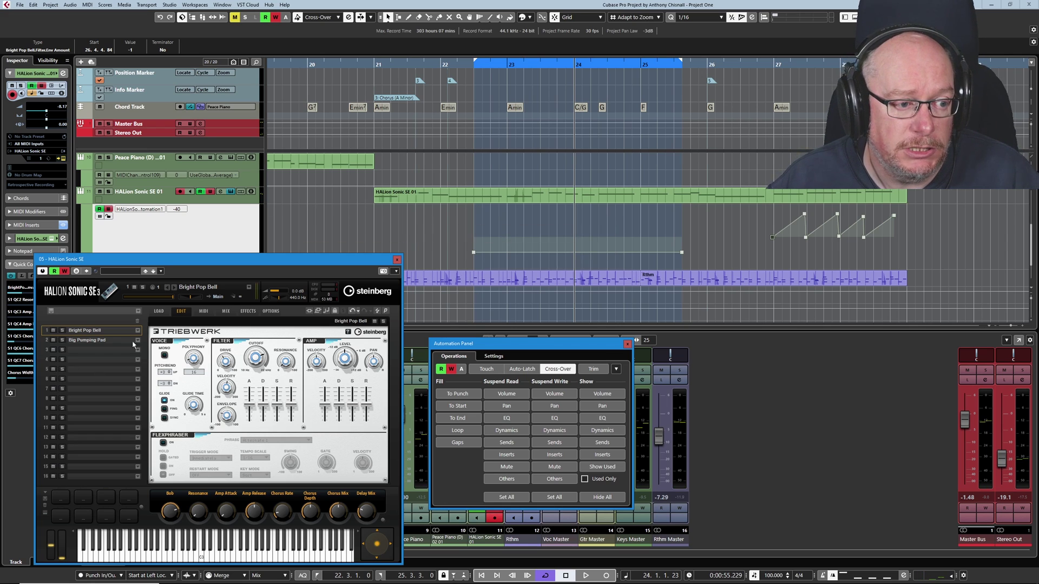
- Delete the flat filled filter line inside the cycle range
{"action": "left_click_drag", "start_coordinate": [541, 252], "coordinate": [541, 206]}
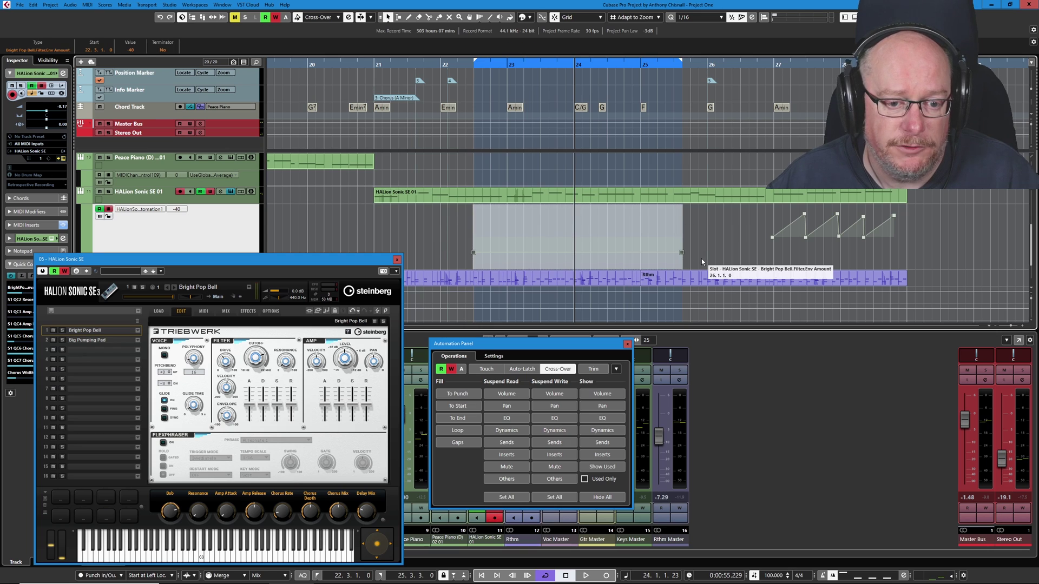
{"action": "scroll", "coordinate": [195, 234], "scroll_direction": "down", "scroll_amount": 3}
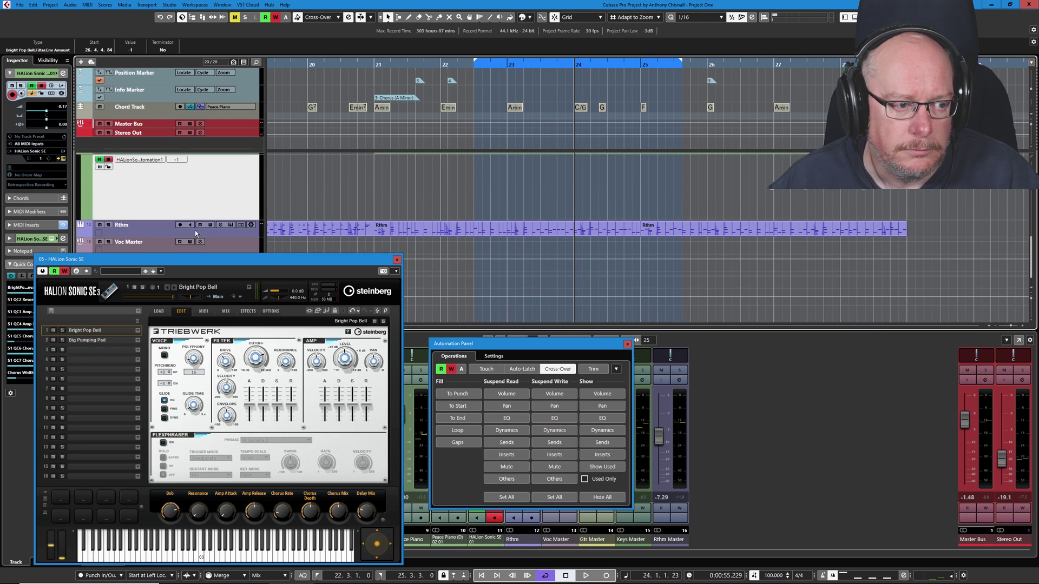
{"action": "scroll", "coordinate": [91, 215], "scroll_direction": "up", "scroll_amount": 1}
{"action": "scroll", "coordinate": [78, 219], "scroll_direction": "down", "scroll_amount": 1}
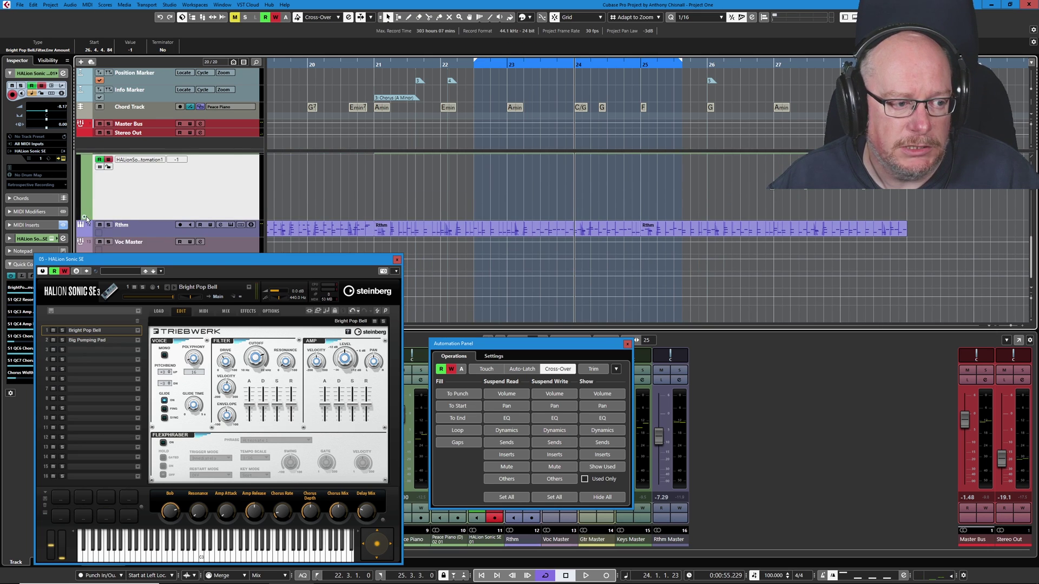
- Add a Volume automation lane for HALion Sonic SE 01 and make it taller
{"action": "left_click", "coordinate": [85, 219]}
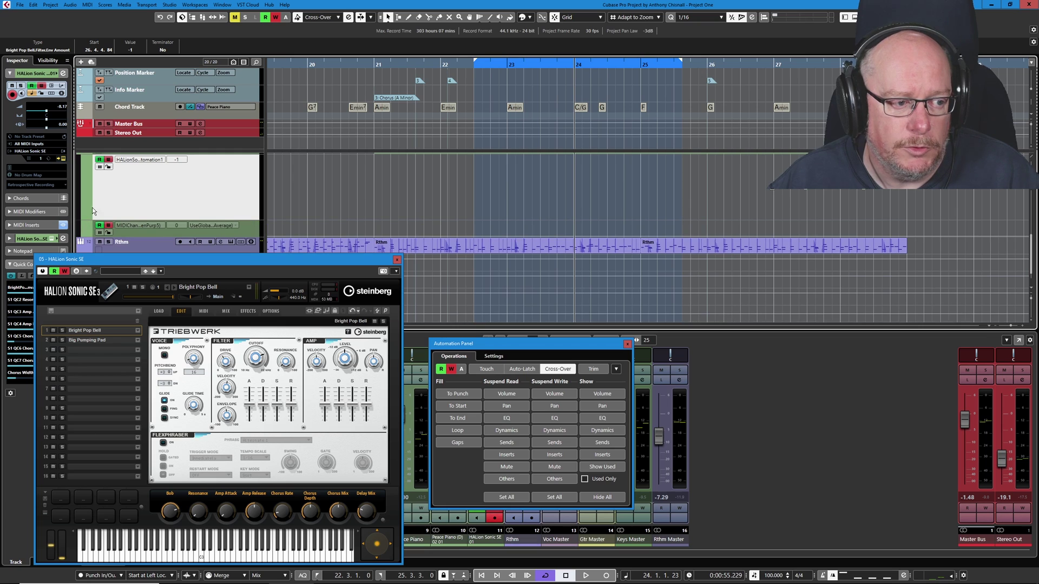
{"action": "left_click", "coordinate": [132, 226]}
{"action": "left_click", "coordinate": [141, 232]}
{"action": "scroll", "coordinate": [193, 200], "scroll_direction": "down", "scroll_amount": 1}
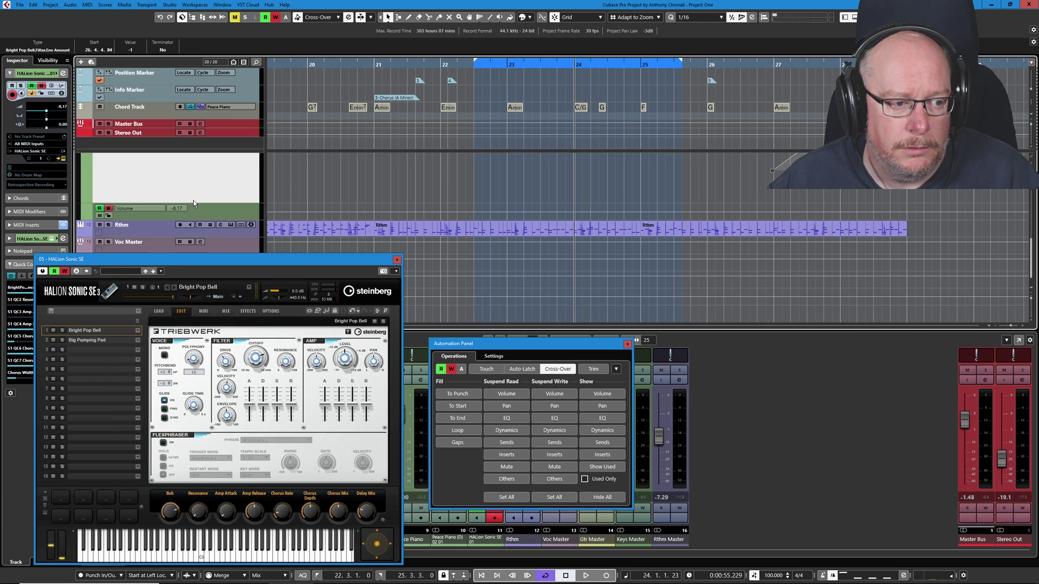
{"action": "scroll", "coordinate": [193, 202], "scroll_direction": "up", "scroll_amount": 1}
{"action": "scroll", "coordinate": [180, 212], "scroll_direction": "down", "scroll_amount": 1}
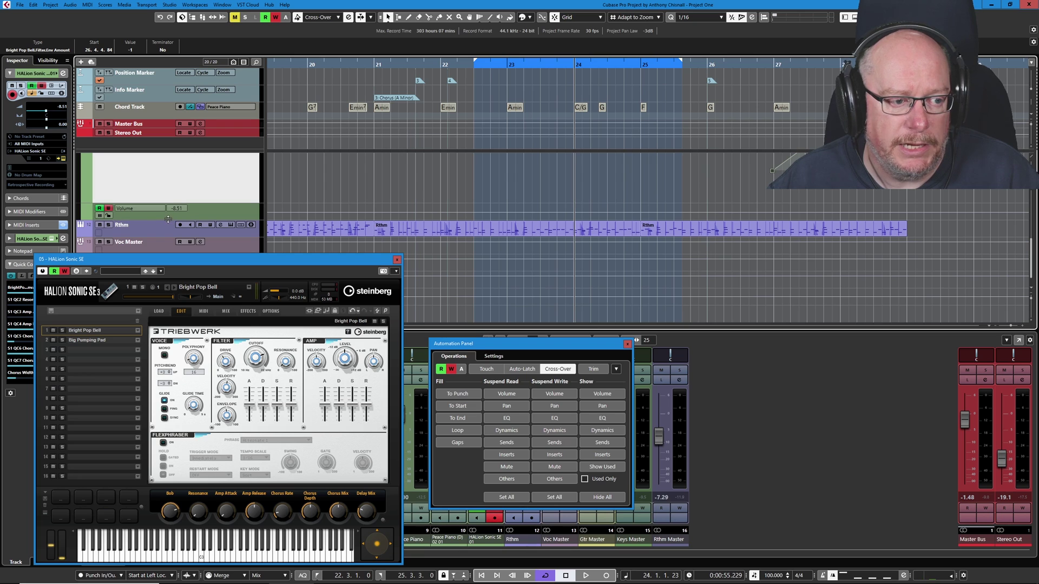
{"action": "left_click_drag", "start_coordinate": [168, 220], "coordinate": [160, 255]}
{"action": "scroll", "coordinate": [187, 209], "scroll_direction": "down", "scroll_amount": 1}
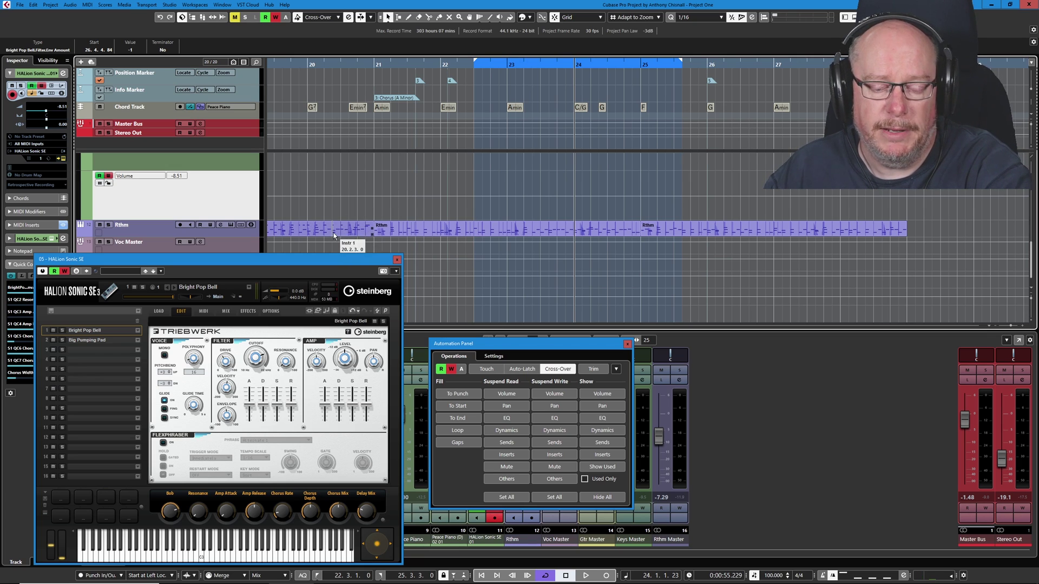
- In Touch mode with Loop fill, record a volume drop from -8.51 to -20.7 across the cycle
{"action": "left_click", "coordinate": [486, 369]}
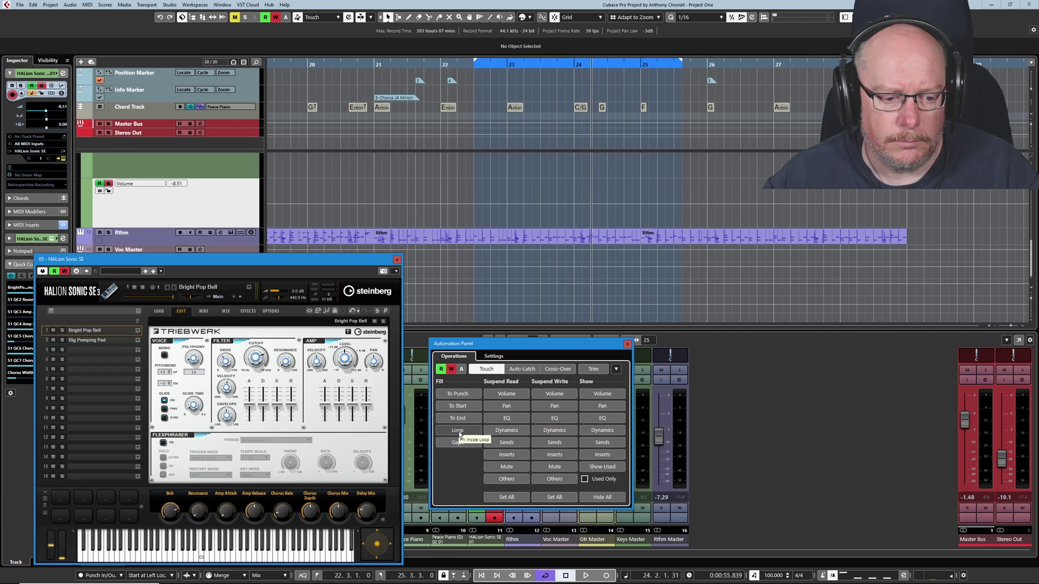
{"action": "left_click", "coordinate": [457, 430]}
{"action": "key", "text": "space"}
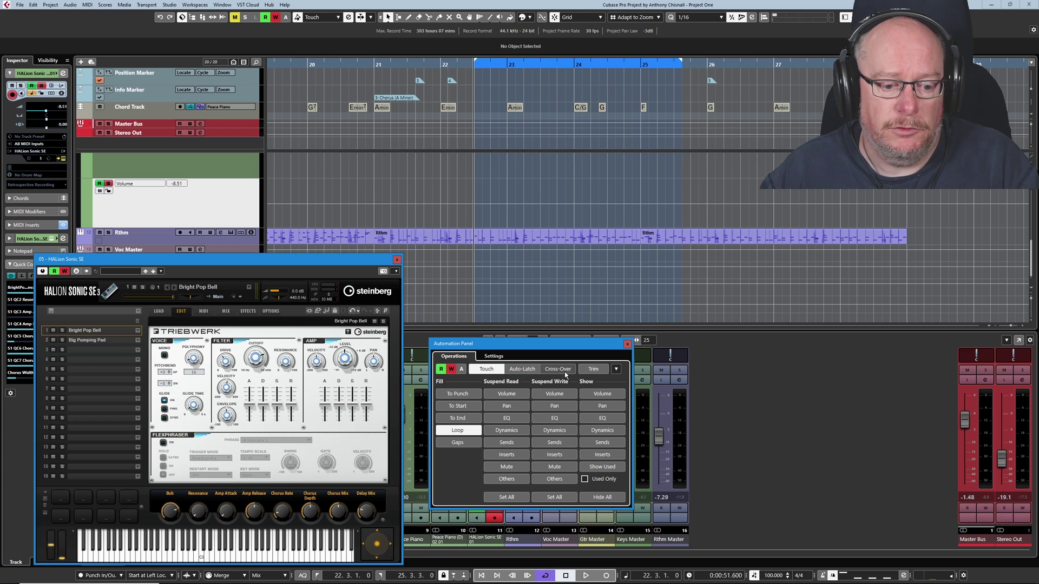
{"action": "key", "text": "space"}
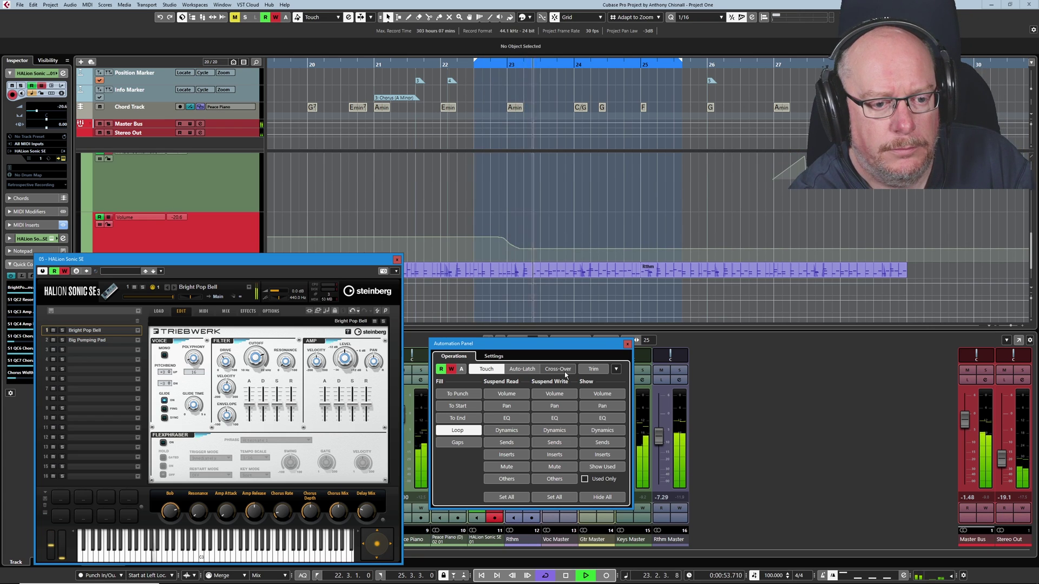
{"action": "key", "text": "space"}
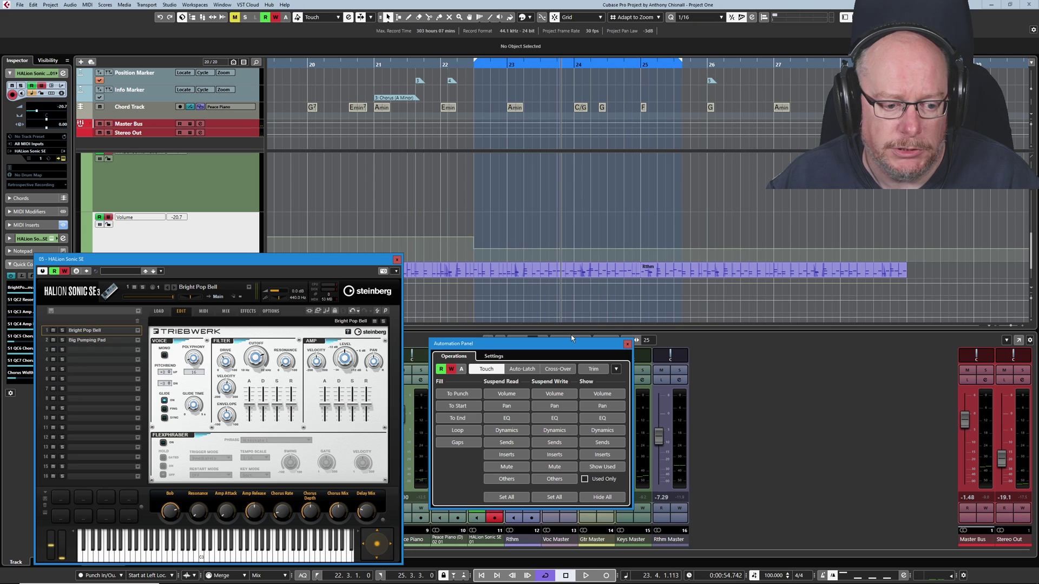
- Draw two freehand volume curves around bars 22 and 24
{"action": "right_click", "coordinate": [506, 231]}
{"action": "left_click", "coordinate": [507, 228]}
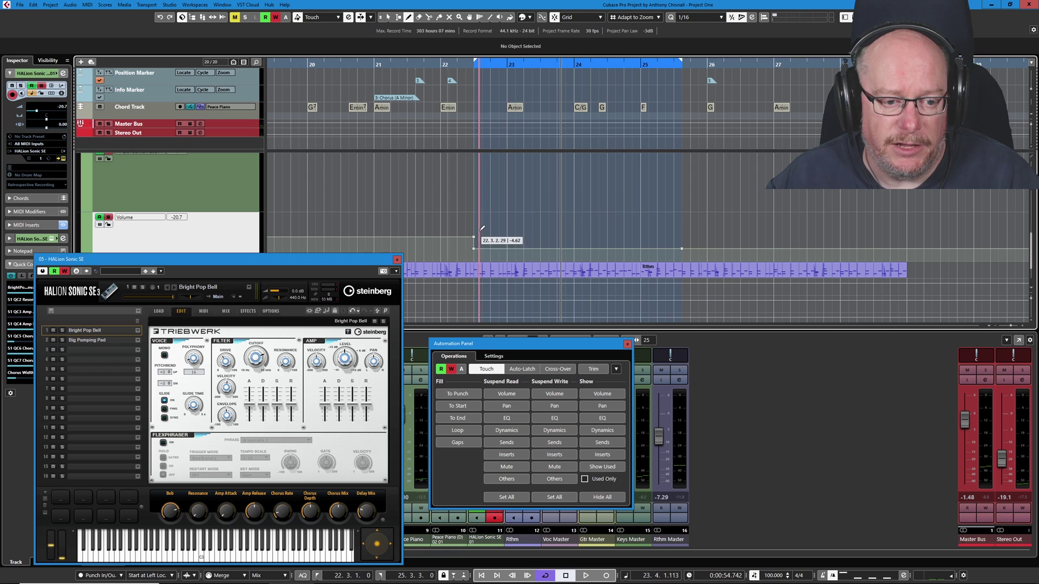
{"action": "mouse_move", "coordinate": [464, 237]}
{"action": "left_mouse_down"}
{"action": "mouse_move", "coordinate": [475, 224]}
{"action": "mouse_move", "coordinate": [518, 246]}
{"action": "left_mouse_up"}
{"action": "left_click_drag", "start_coordinate": [627, 234], "coordinate": [679, 232]}
- Range-select and delete the volume automation around bars 23 to 25
{"action": "left_click", "coordinate": [494, 355]}
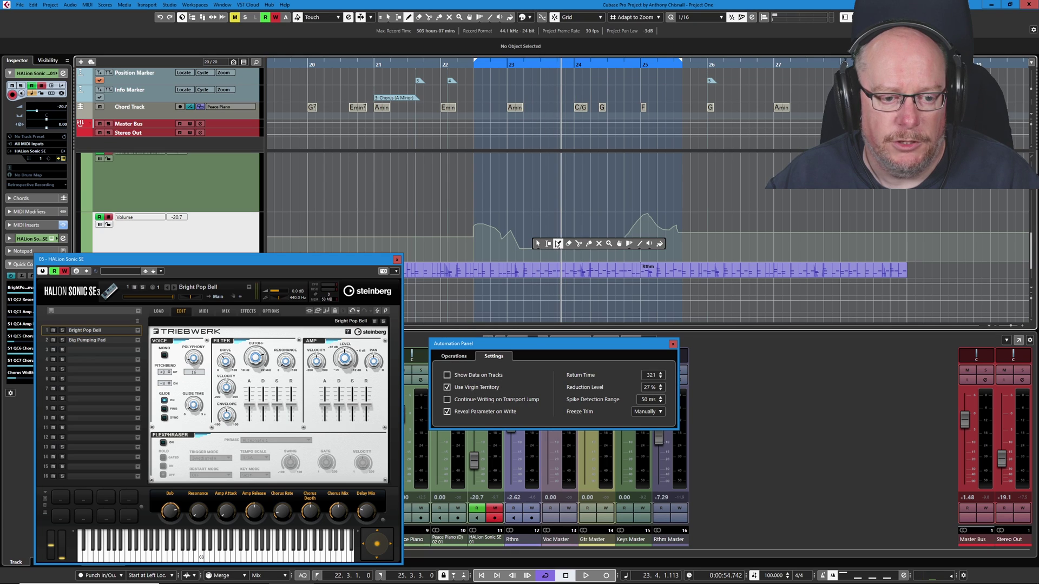
{"action": "key", "text": "2"}
{"action": "left_click_drag", "start_coordinate": [515, 241], "coordinate": [630, 241]}
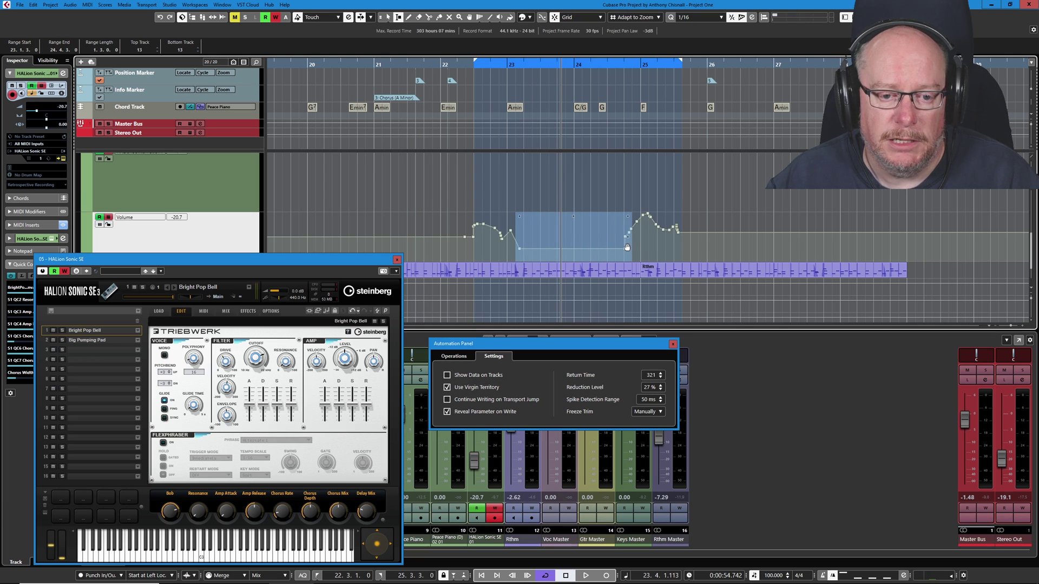
{"action": "key", "text": "Delete"}
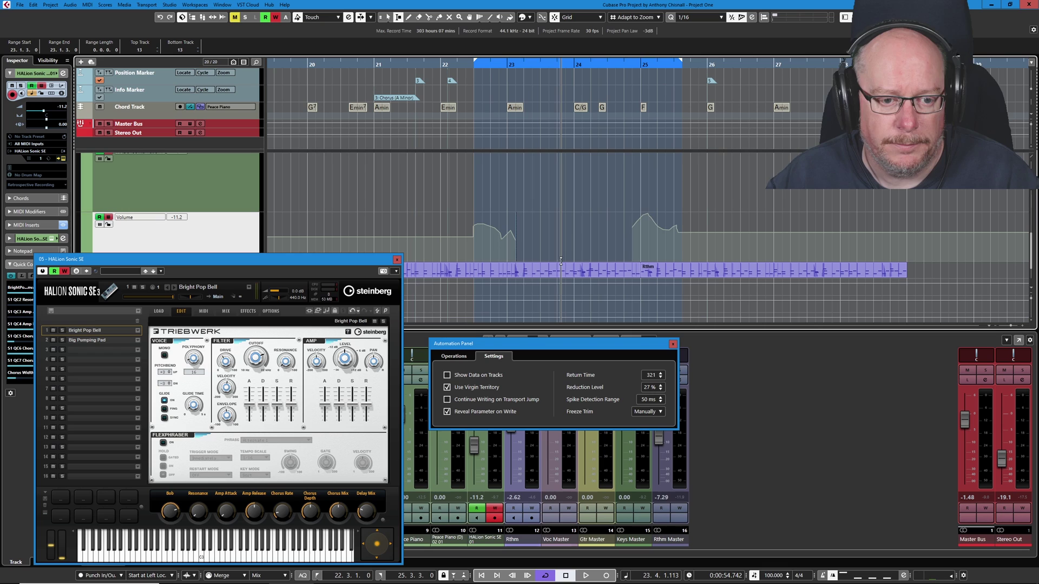
- Play and stop a pass to test Gaps fill, then undo the recorded volume automation
{"action": "left_click", "coordinate": [454, 356]}
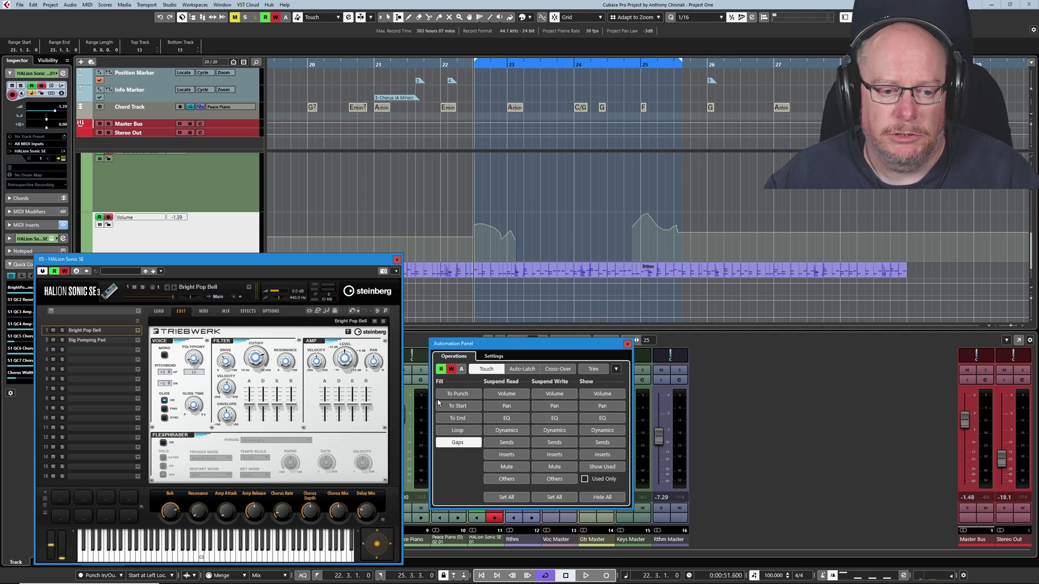
{"action": "key", "text": "space"}
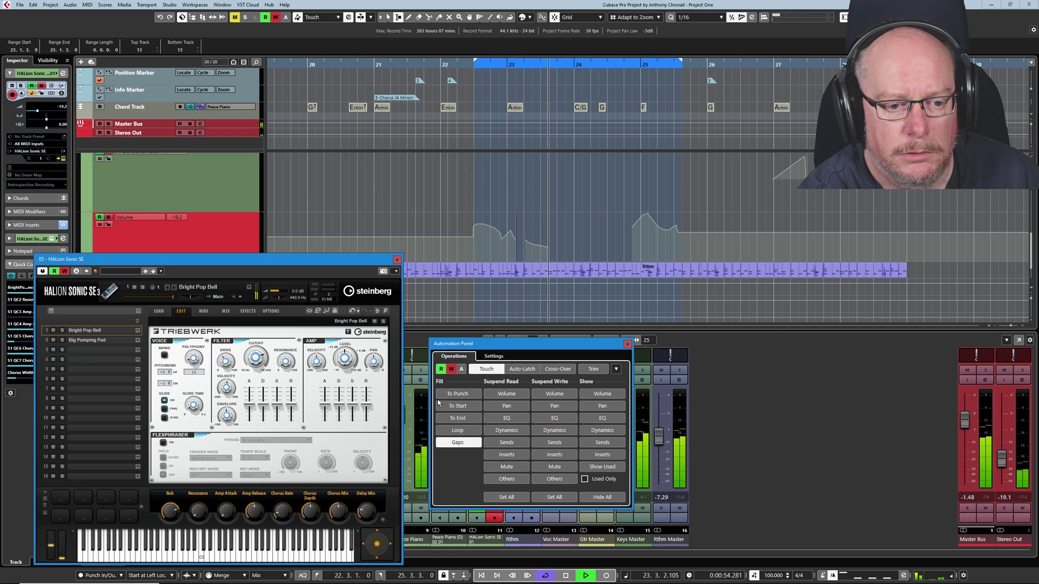
{"action": "key", "text": "space"}
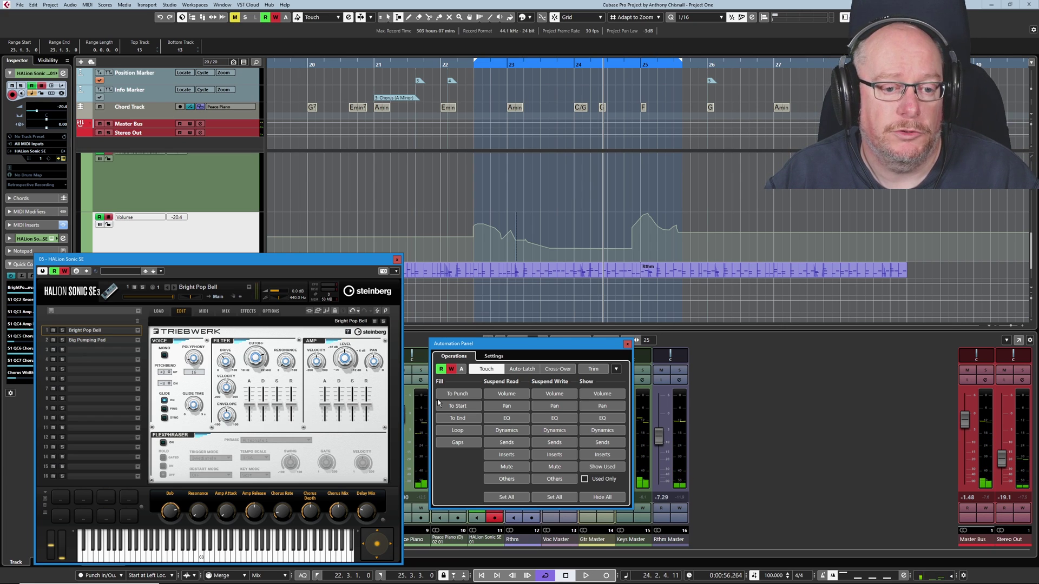
{"action": "key", "text": "ctrl+z"}
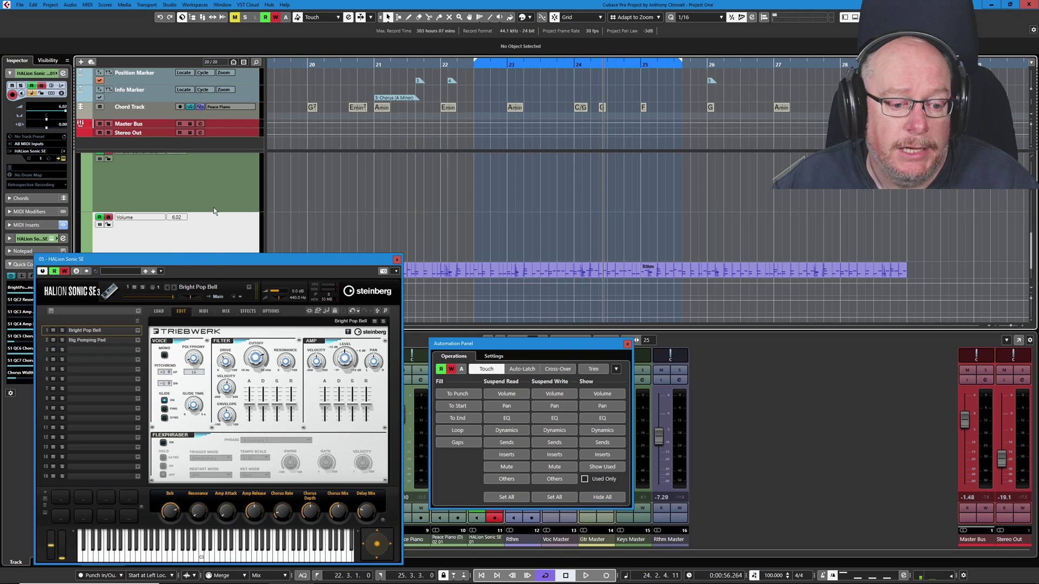
- Draw a volume curve from bar 23 to about 25.7 and play it back
{"action": "scroll", "coordinate": [211, 215], "scroll_direction": "down", "scroll_amount": 1}
{"action": "scroll", "coordinate": [186, 215], "scroll_direction": "up", "scroll_amount": 2}
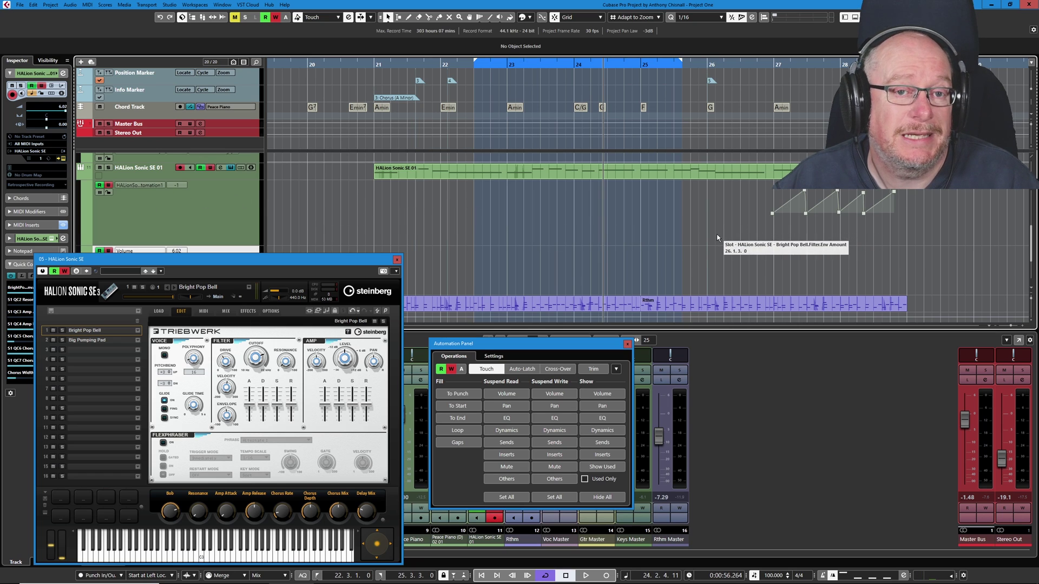
{"action": "scroll", "coordinate": [208, 204], "scroll_direction": "down", "scroll_amount": 2}
{"action": "scroll", "coordinate": [206, 206], "scroll_direction": "down", "scroll_amount": 1}
{"action": "right_click", "coordinate": [476, 206]}
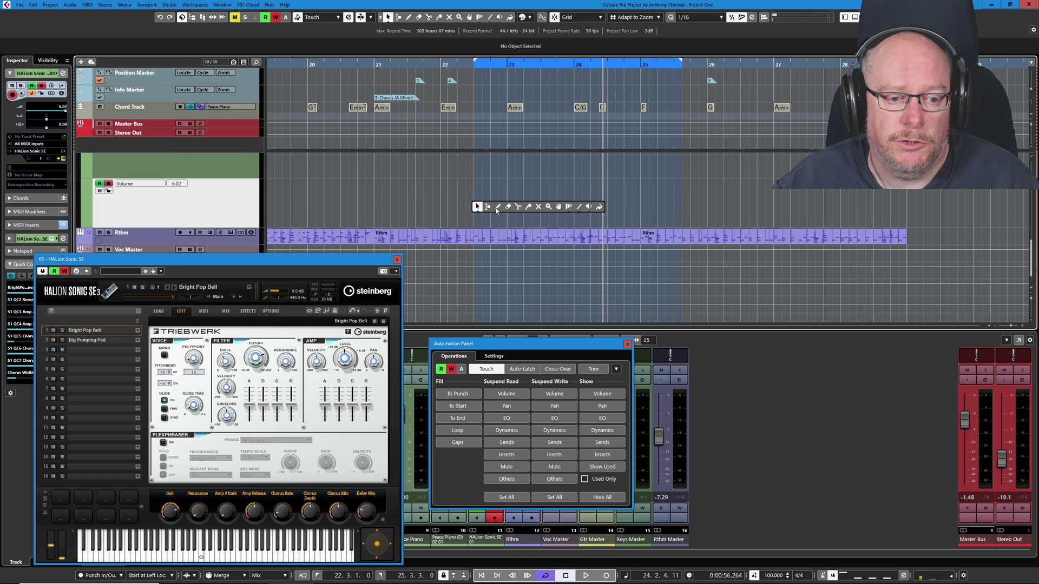
{"action": "left_click", "coordinate": [503, 211]}
{"action": "mouse_move", "coordinate": [474, 212]}
{"action": "left_mouse_down"}
{"action": "mouse_move", "coordinate": [557, 197]}
{"action": "mouse_move", "coordinate": [692, 196]}
{"action": "left_mouse_up"}
{"action": "key", "text": "space"}
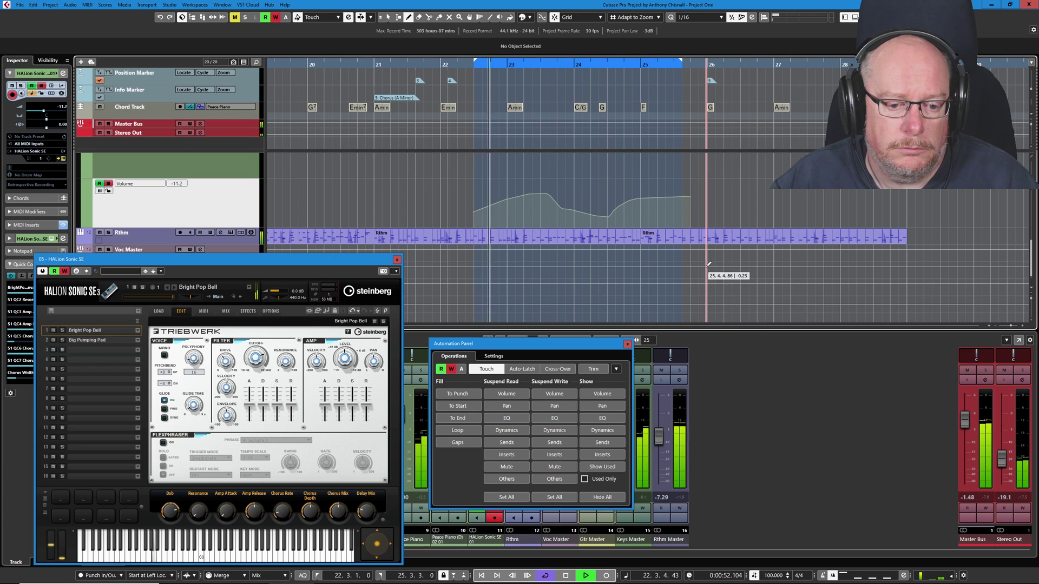
{"action": "left_click_drag", "start_coordinate": [541, 344], "coordinate": [836, 375]}
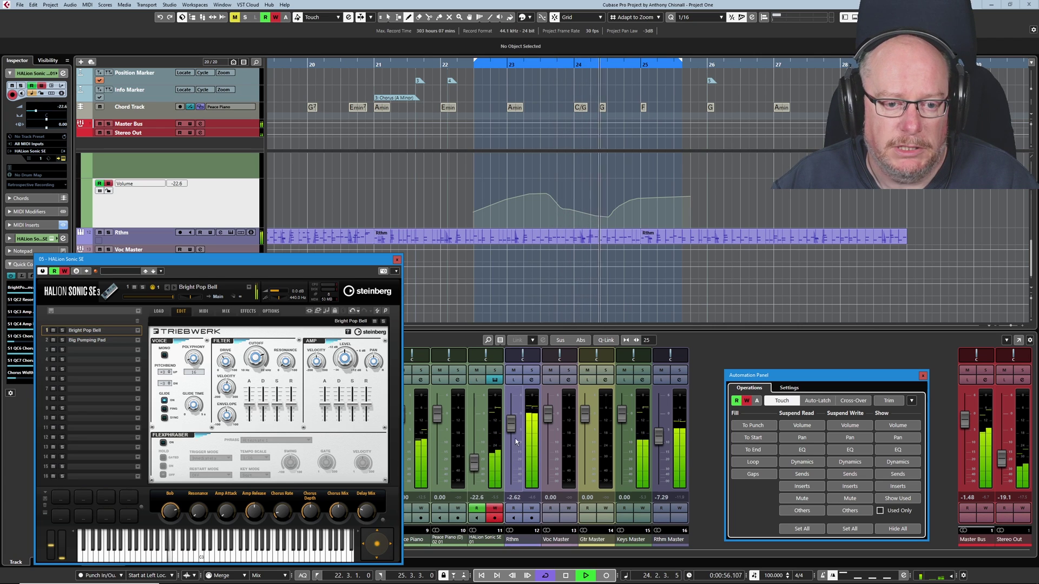
{"action": "key", "text": "space"}
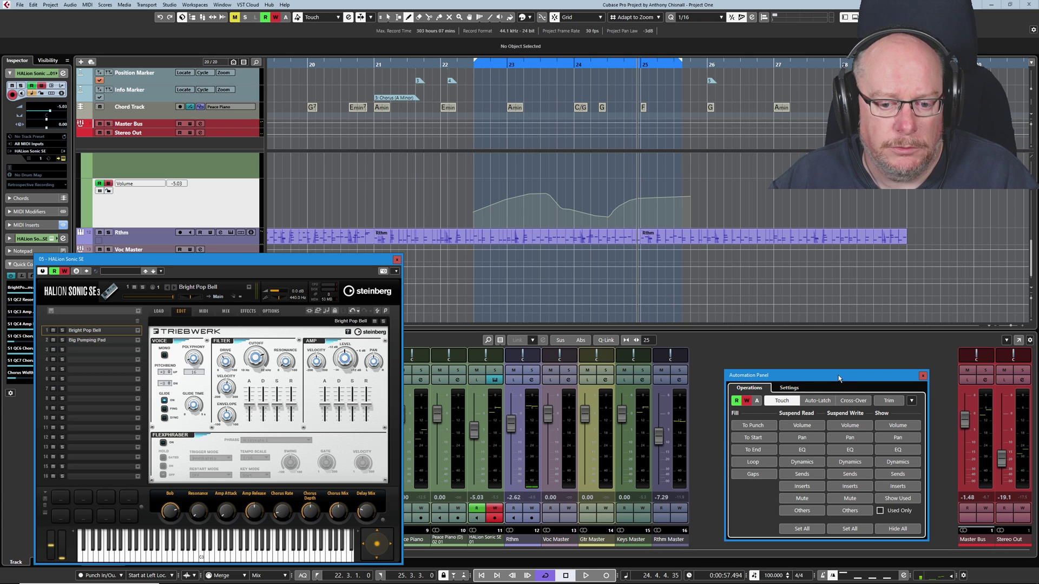
- Turn on Suspend Read for Volume in the Automation Panel
{"action": "left_click_drag", "start_coordinate": [840, 379], "coordinate": [549, 365]}
{"action": "left_click", "coordinate": [506, 413]}
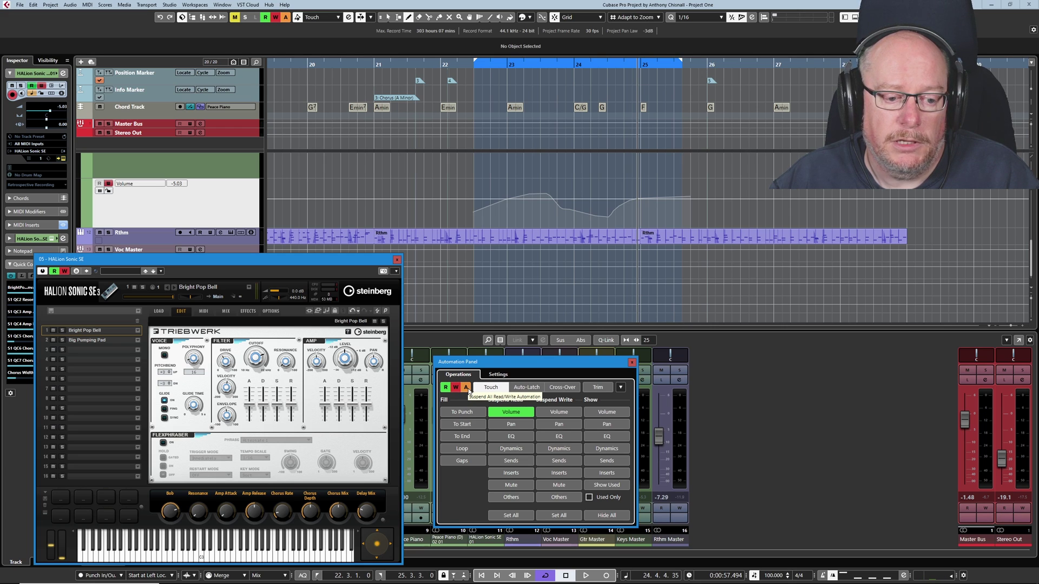
{"action": "left_click_drag", "start_coordinate": [468, 362], "coordinate": [568, 363]}
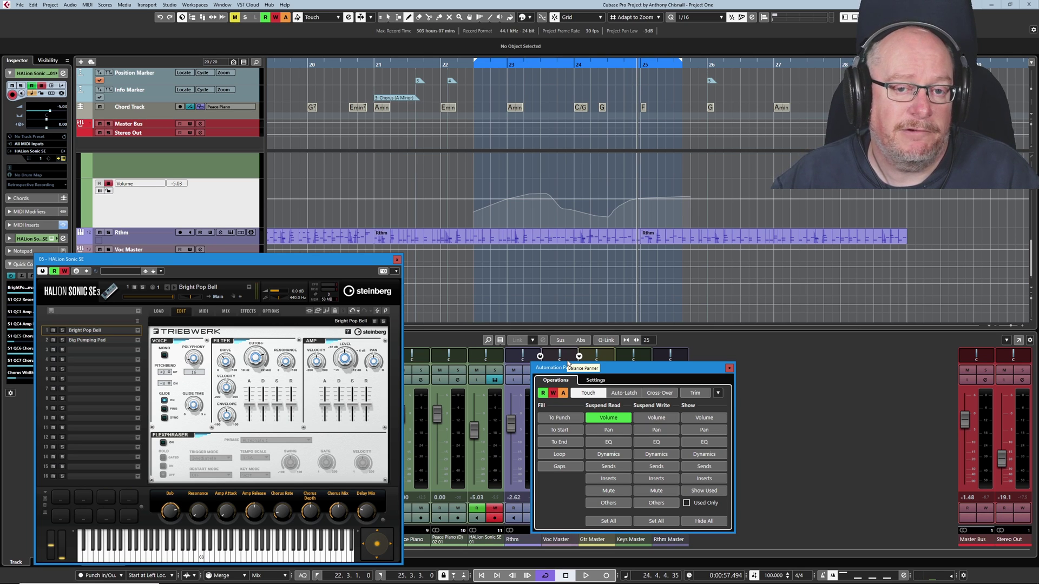
- Extend the cycle end to bar 28 and play through to about bar 26.6
{"action": "scroll", "coordinate": [612, 259], "scroll_direction": "up", "scroll_amount": 3}
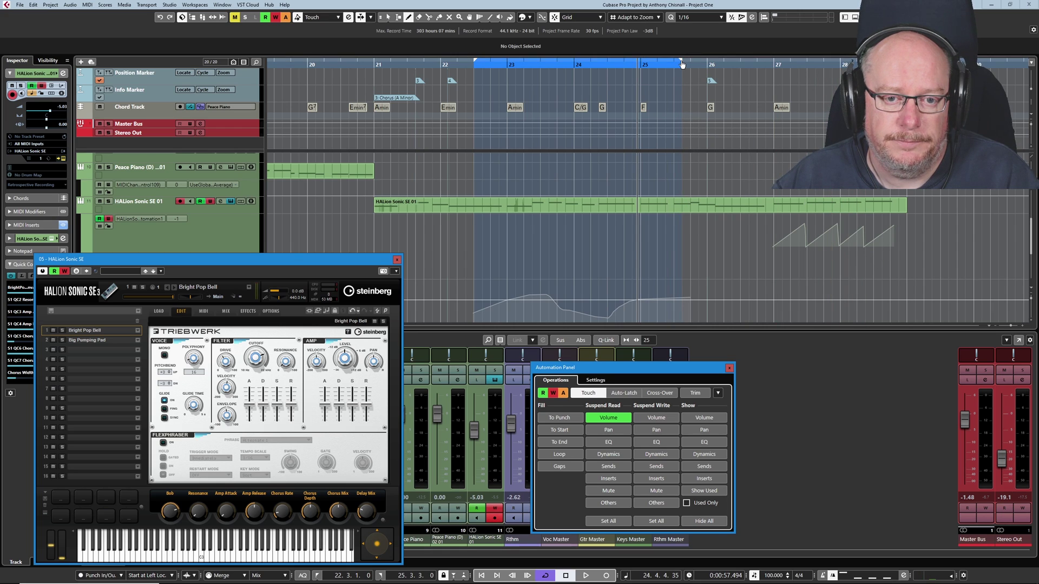
{"action": "left_click_drag", "start_coordinate": [683, 58], "coordinate": [849, 63]}
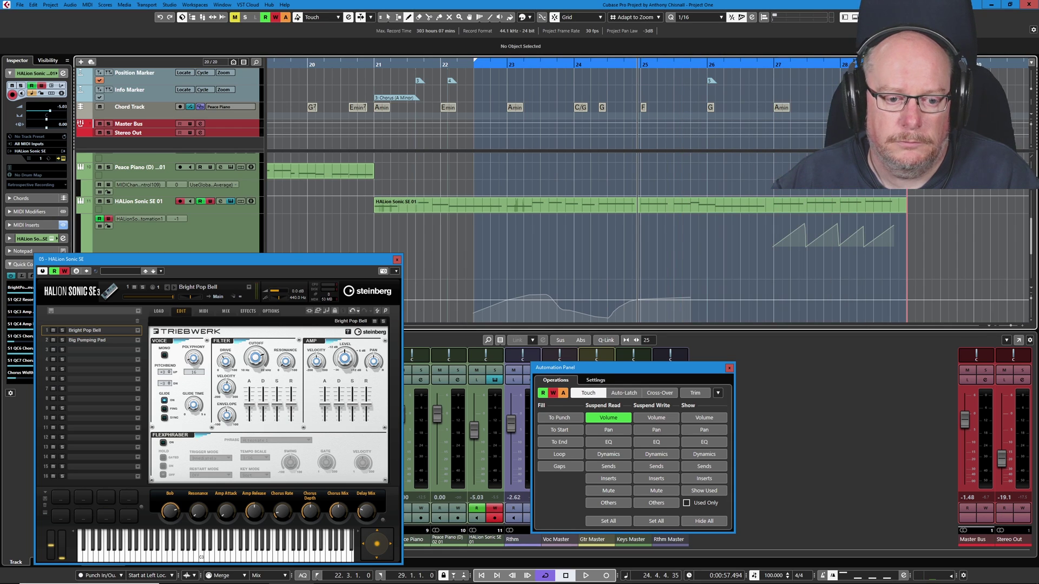
{"action": "key", "text": "space"}
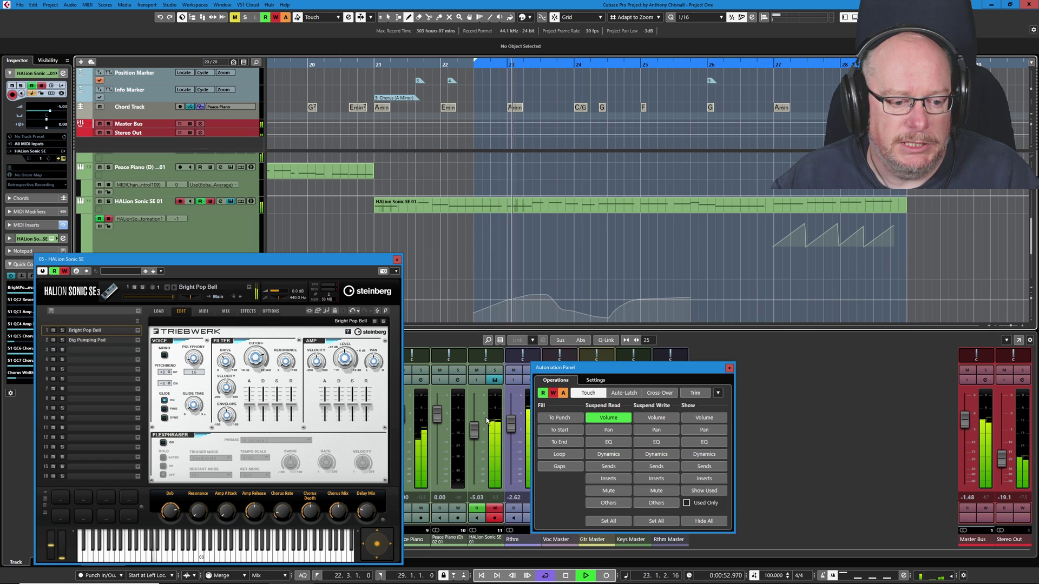
{"action": "left_click", "coordinate": [758, 110]}
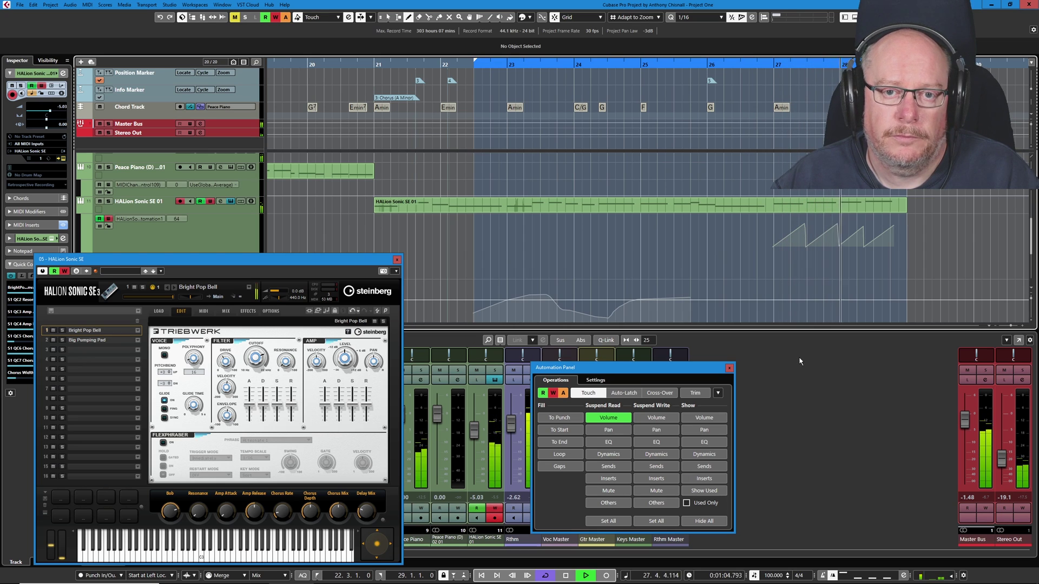
{"action": "key", "text": "space"}
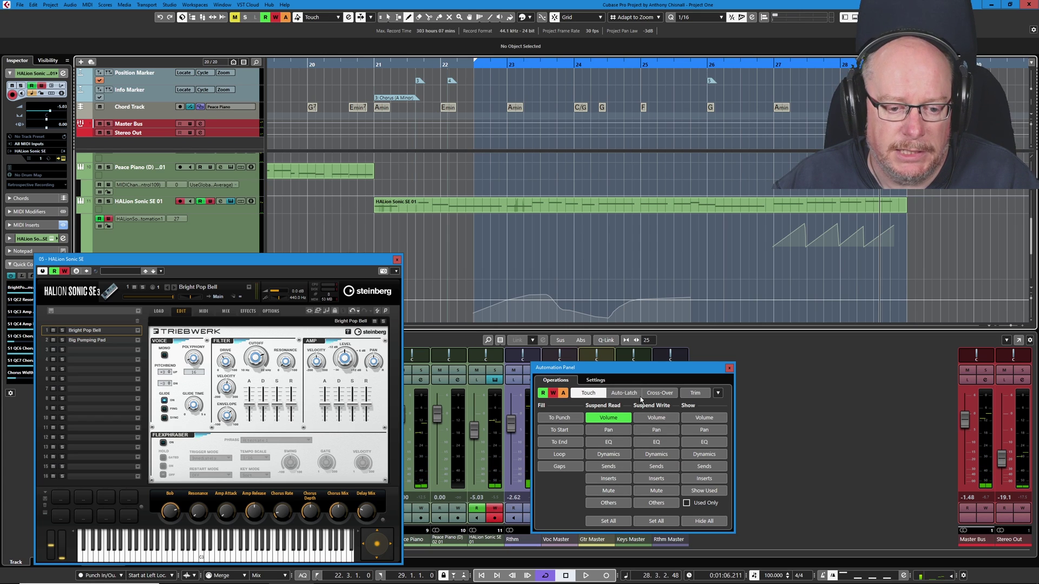
- Close HALion Sonic, enable Trim with Volume reading resumed, and lift the volume trim to 2.9
{"action": "key", "text": "alt+KP_1"}
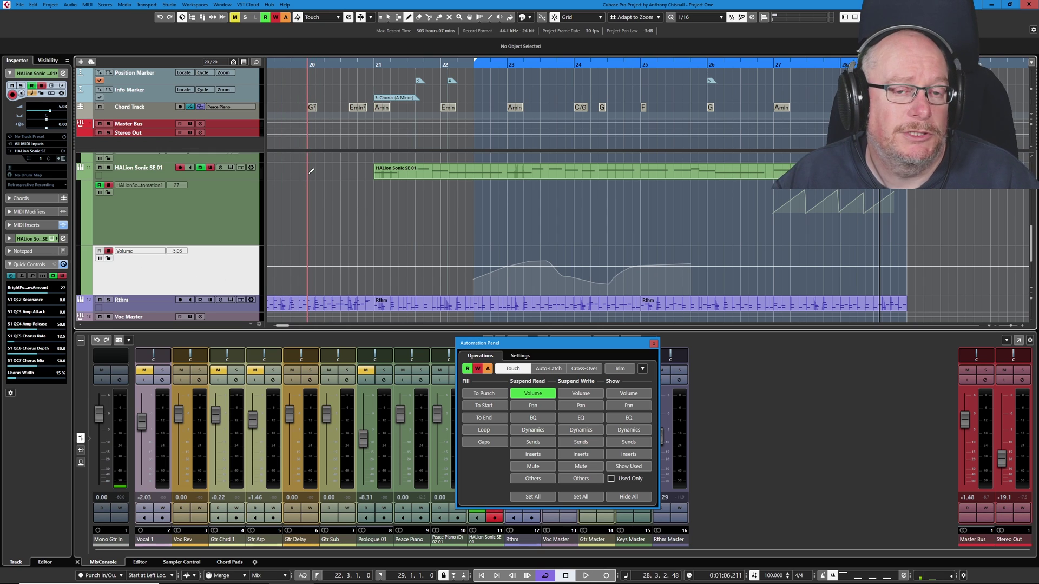
{"action": "left_click", "coordinate": [620, 370]}
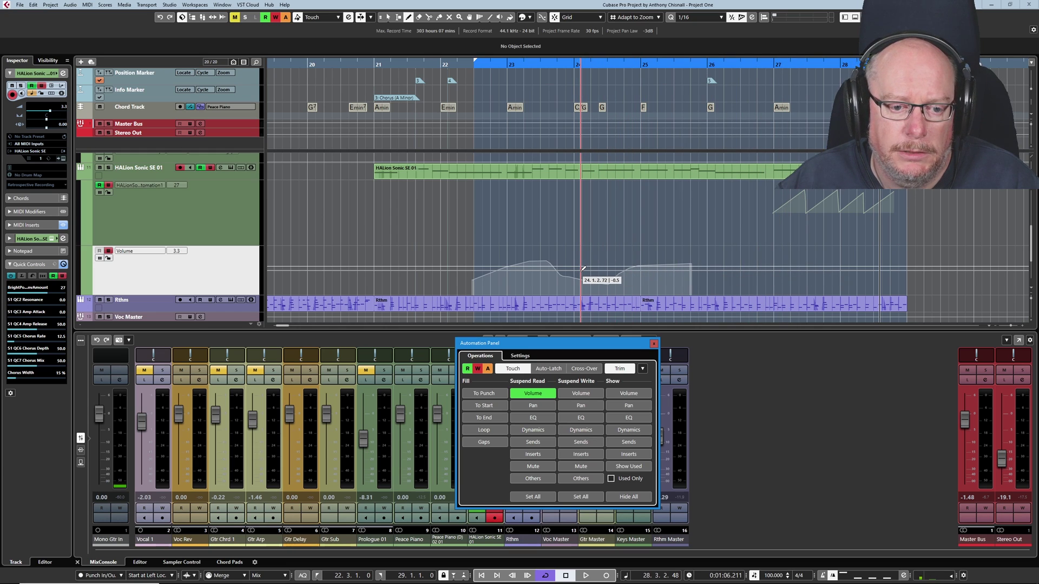
{"action": "left_click", "coordinate": [535, 395]}
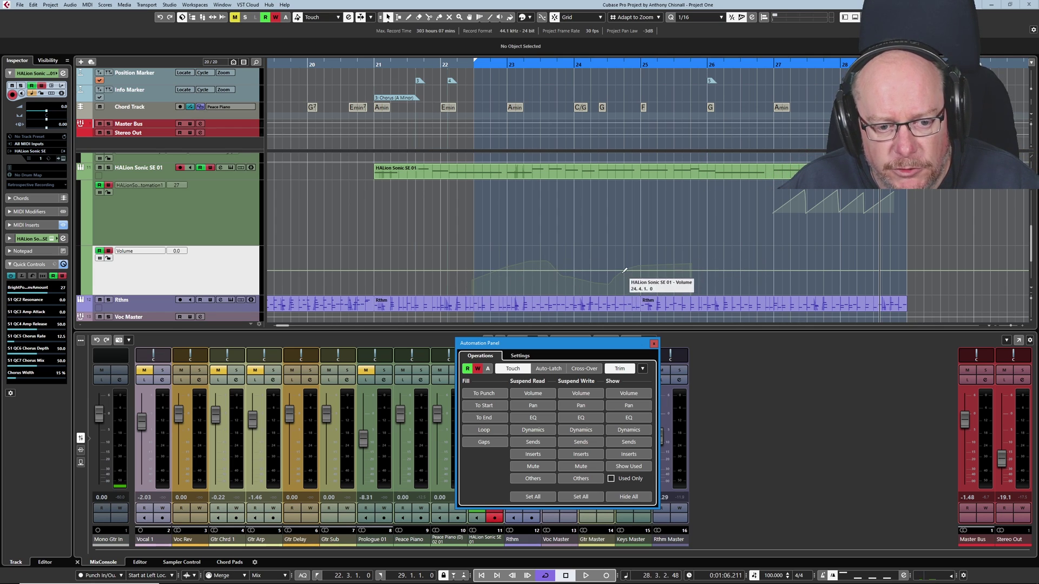
{"action": "mouse_move", "coordinate": [613, 268]}
{"action": "left_mouse_down"}
{"action": "mouse_move", "coordinate": [615, 258]}
{"action": "mouse_move", "coordinate": [617, 281]}
{"action": "mouse_move", "coordinate": [617, 263]}
{"action": "left_mouse_up"}
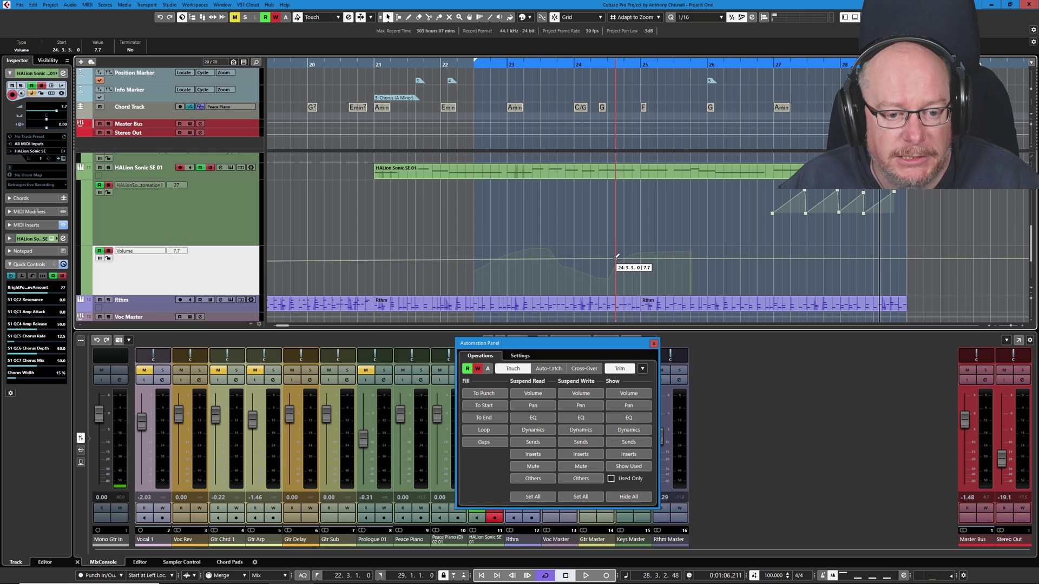
{"action": "mouse_move", "coordinate": [616, 257]}
{"action": "left_mouse_down"}
{"action": "mouse_move", "coordinate": [615, 277]}
{"action": "mouse_move", "coordinate": [613, 265]}
{"action": "left_mouse_up"}
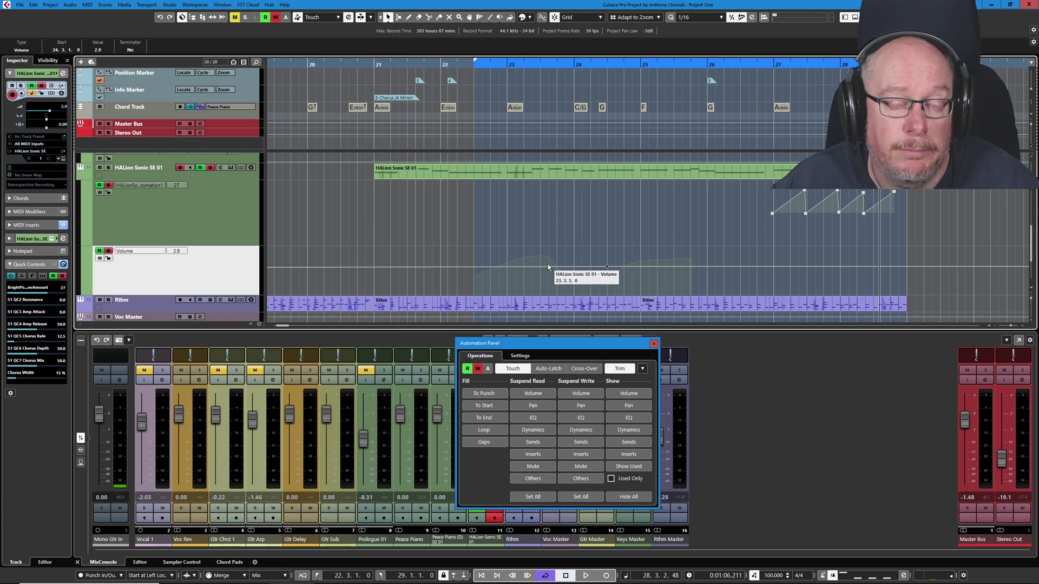
- Switch to the Draw tool and draw volume trim automation near bar 26
{"action": "left_click", "coordinate": [604, 271]}
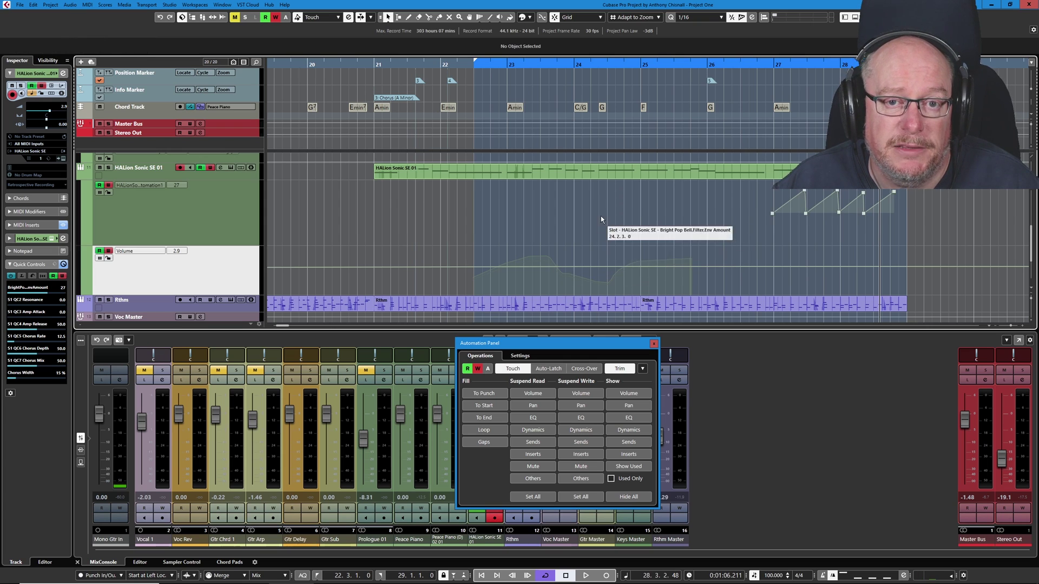
{"action": "right_click", "coordinate": [617, 259]}
{"action": "left_click", "coordinate": [638, 260]}
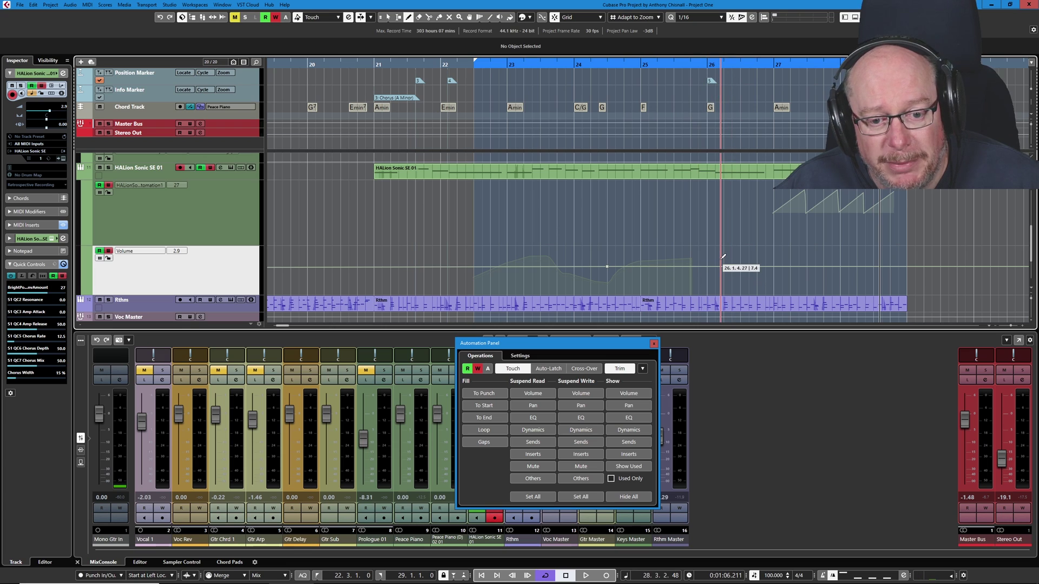
{"action": "mouse_move", "coordinate": [719, 265]}
{"action": "left_mouse_down"}
{"action": "mouse_move", "coordinate": [748, 281]}
{"action": "mouse_move", "coordinate": [770, 257]}
{"action": "mouse_move", "coordinate": [794, 277]}
{"action": "mouse_move", "coordinate": [827, 251]}
{"action": "left_mouse_up"}
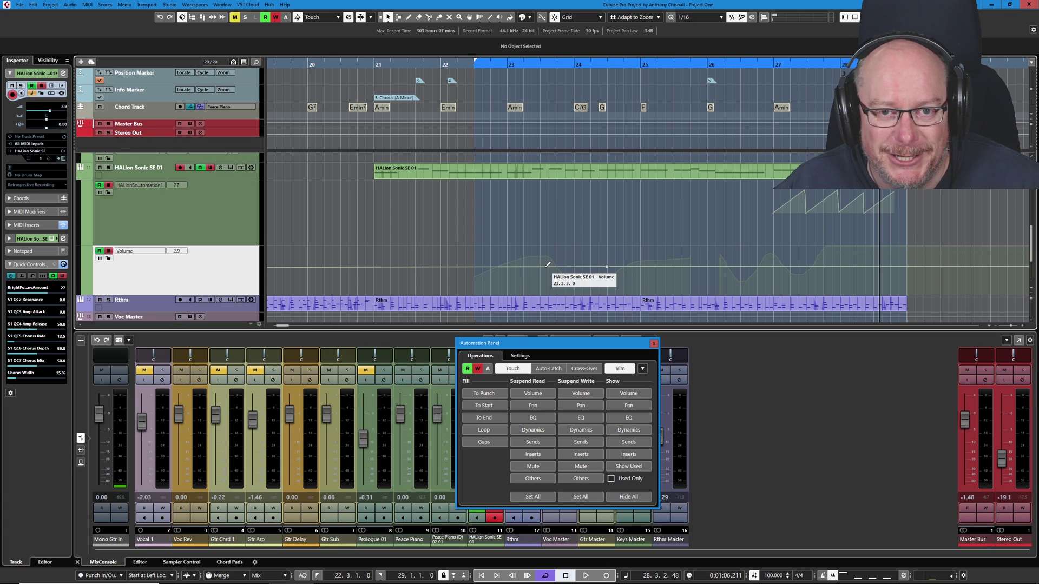
- Add trim points near bars 23 and 25, then drag points to -33.2, 5.2 and -3.7
{"action": "left_click", "coordinate": [545, 266]}
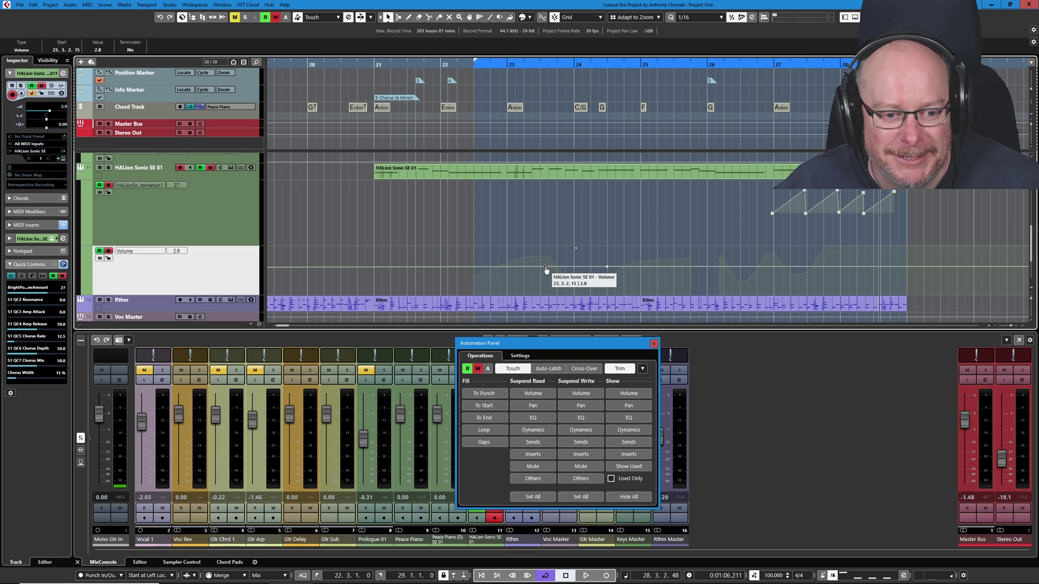
{"action": "left_click", "coordinate": [668, 265]}
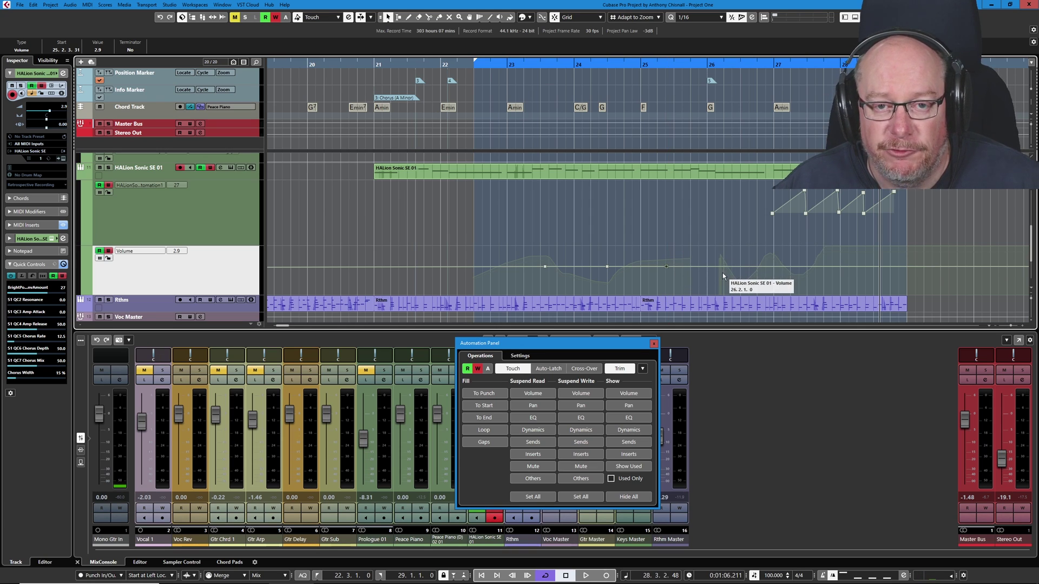
{"action": "left_click_drag", "start_coordinate": [666, 268], "coordinate": [673, 251]}
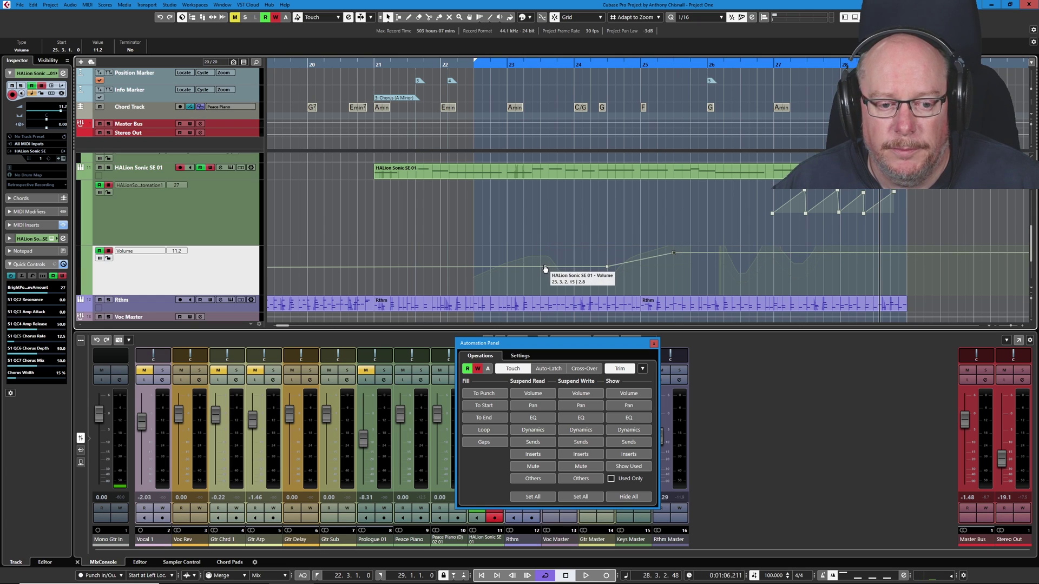
{"action": "mouse_move", "coordinate": [544, 267]}
{"action": "left_mouse_down"}
{"action": "mouse_move", "coordinate": [533, 287]}
{"action": "mouse_move", "coordinate": [532, 278]}
{"action": "left_mouse_up"}
{"action": "mouse_move", "coordinate": [609, 271]}
{"action": "left_mouse_down"}
{"action": "mouse_move", "coordinate": [607, 281]}
{"action": "mouse_move", "coordinate": [602, 261]}
{"action": "left_mouse_up"}
{"action": "left_click_drag", "start_coordinate": [674, 253], "coordinate": [690, 278]}
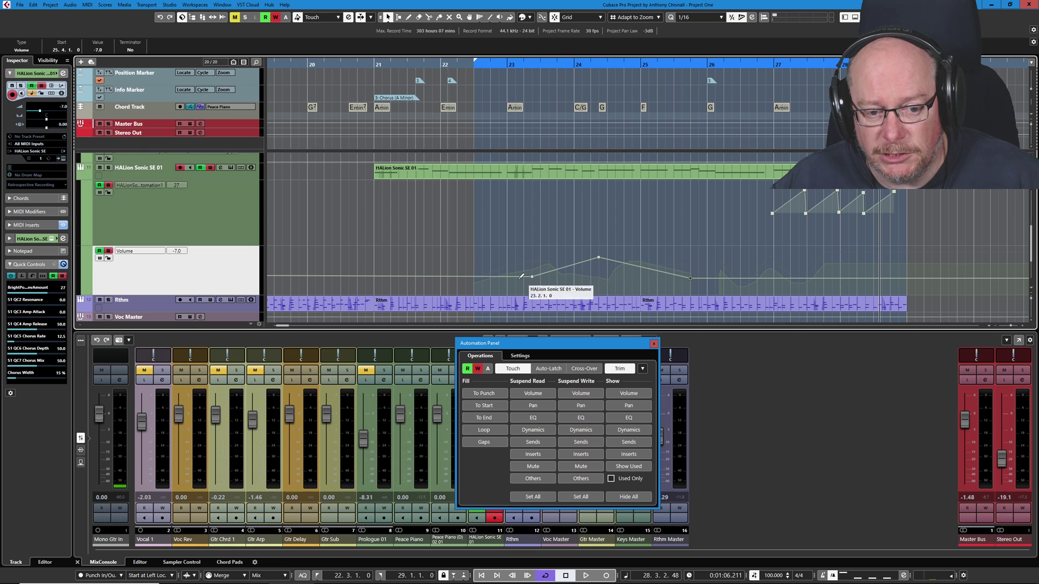
{"action": "mouse_move", "coordinate": [533, 279]}
{"action": "left_mouse_down"}
{"action": "mouse_move", "coordinate": [515, 273]}
{"action": "mouse_move", "coordinate": [507, 294]}
{"action": "mouse_move", "coordinate": [493, 261]}
{"action": "mouse_move", "coordinate": [502, 280]}
{"action": "mouse_move", "coordinate": [506, 265]}
{"action": "mouse_move", "coordinate": [517, 269]}
{"action": "left_mouse_up"}
{"action": "mouse_move", "coordinate": [598, 257]}
{"action": "left_mouse_down"}
{"action": "mouse_move", "coordinate": [597, 286]}
{"action": "mouse_move", "coordinate": [599, 254]}
{"action": "left_mouse_up"}
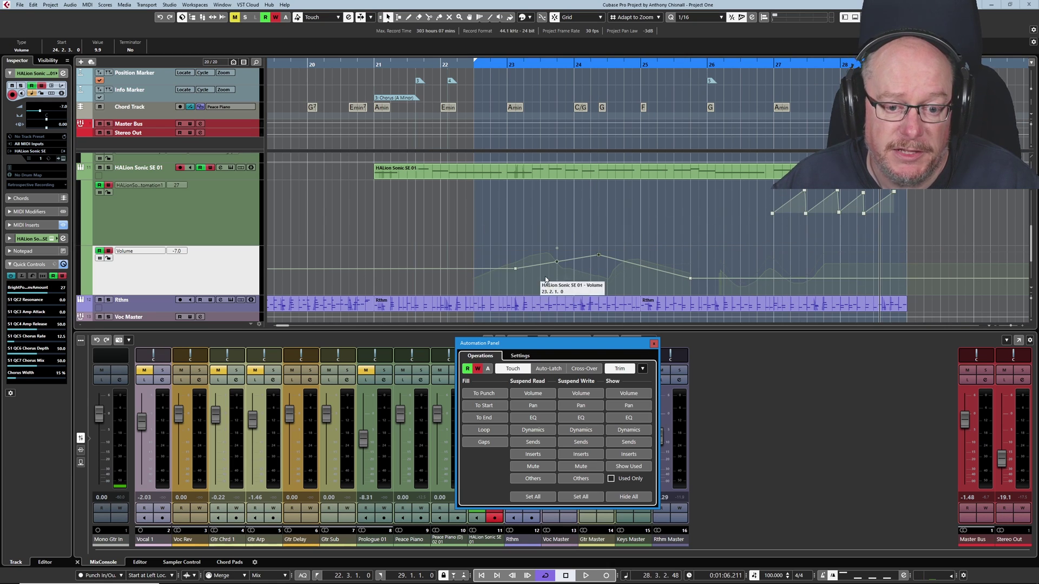
- Apply Freeze Trim Automation of Selected Tracks to merge HALion Sonic SE 01's trim into volume
{"action": "left_click", "coordinate": [643, 369]}
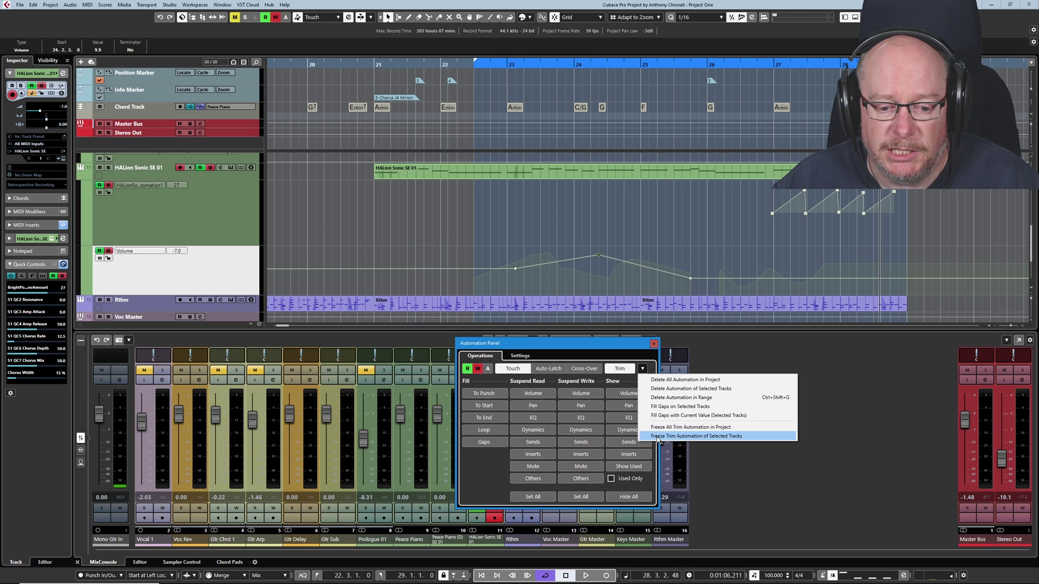
{"action": "left_click", "coordinate": [696, 436]}
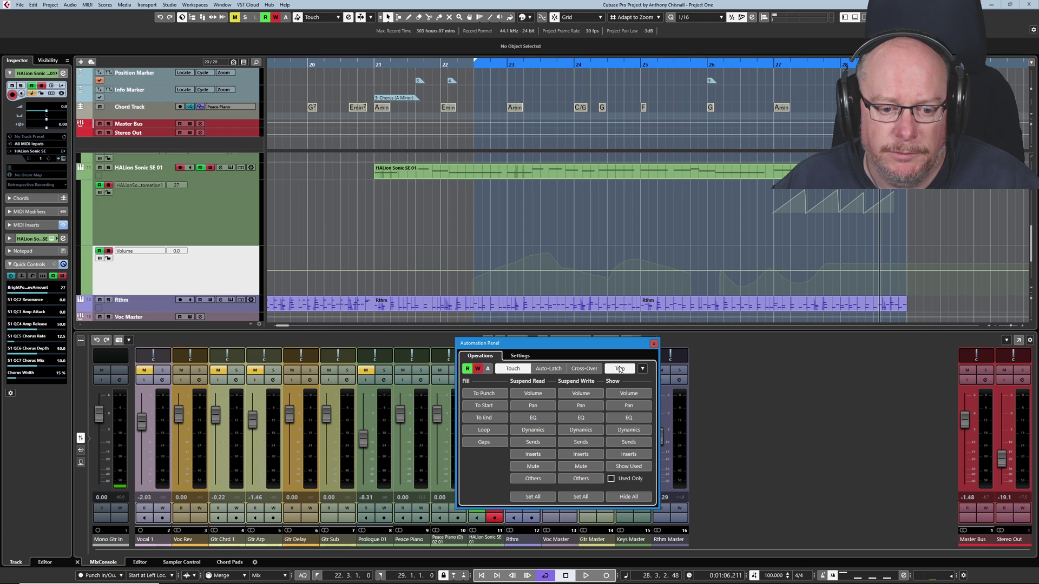
{"action": "left_click", "coordinate": [642, 368]}
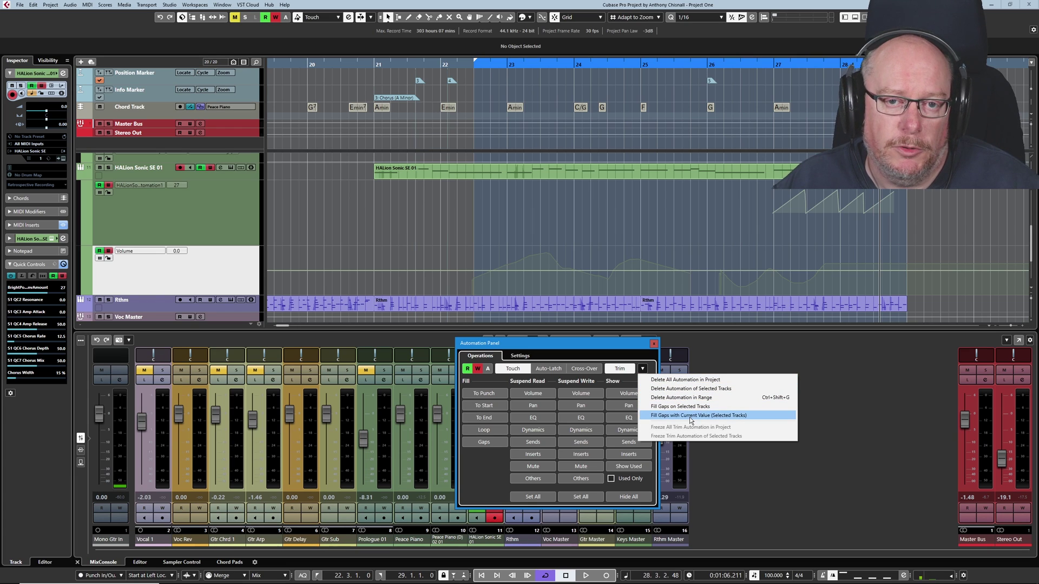
{"action": "left_click", "coordinate": [624, 348]}
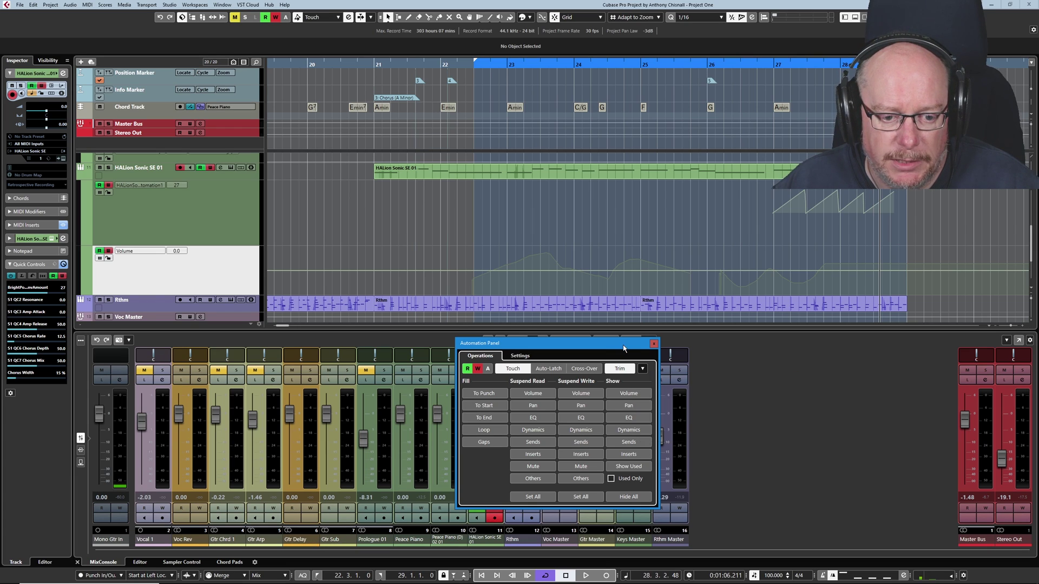
- In automation Settings, keep Freeze Trim on Manually and uncheck Use Virgin Territory
{"action": "left_click", "coordinate": [519, 356]}
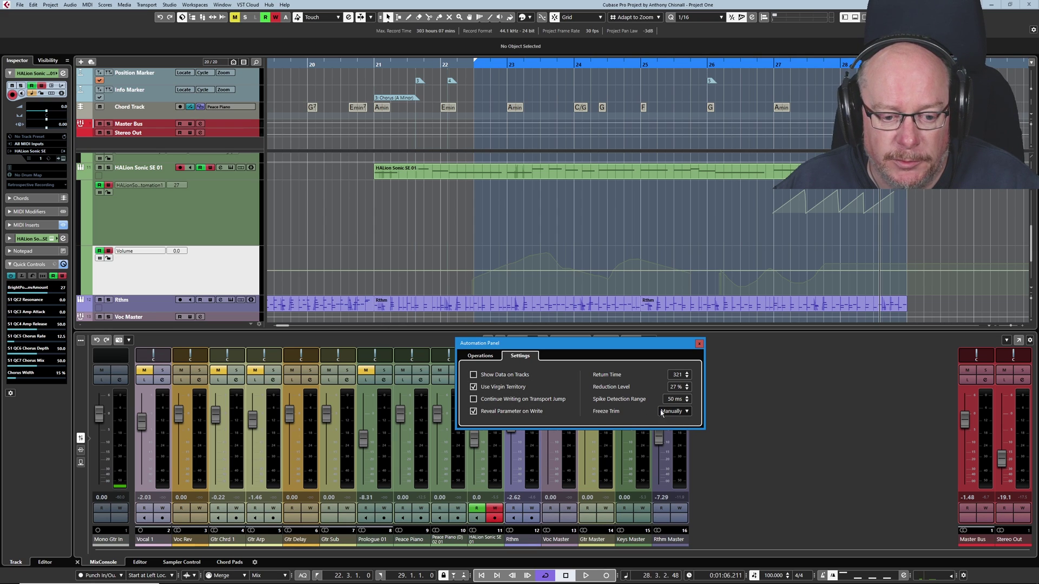
{"action": "left_click", "coordinate": [687, 412]}
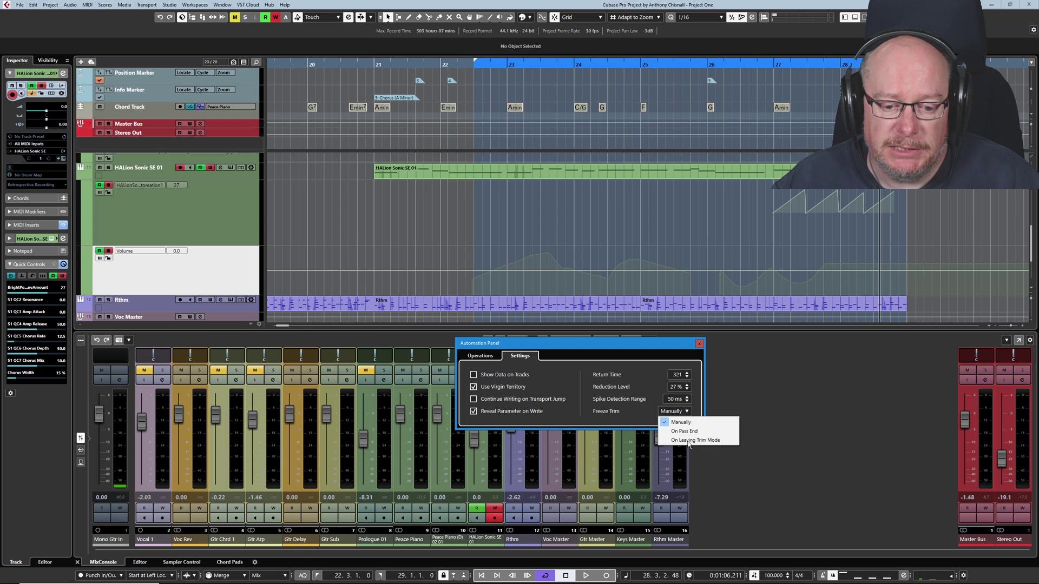
{"action": "left_click", "coordinate": [614, 341]}
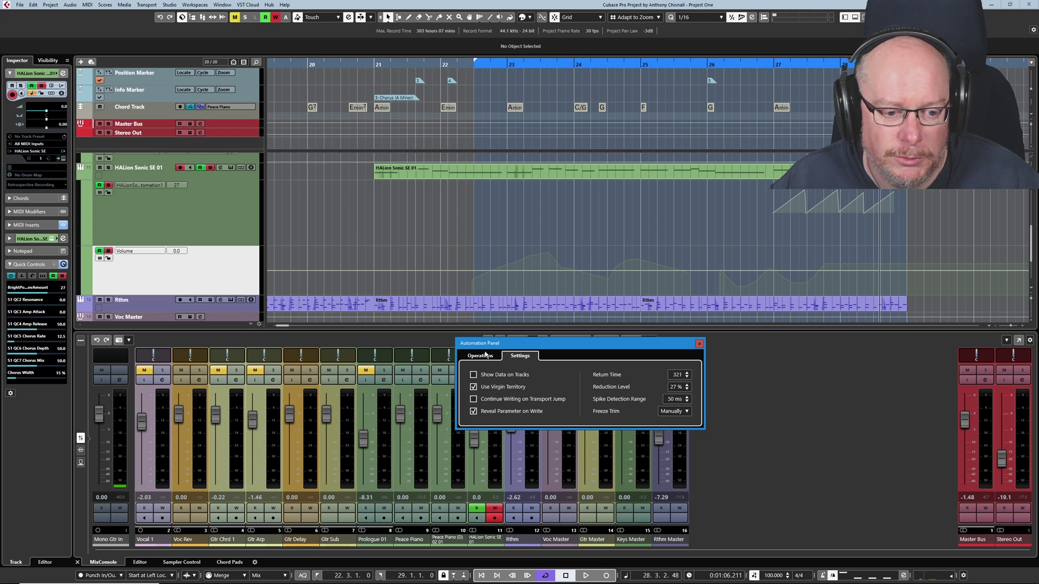
{"action": "left_click", "coordinate": [473, 387]}
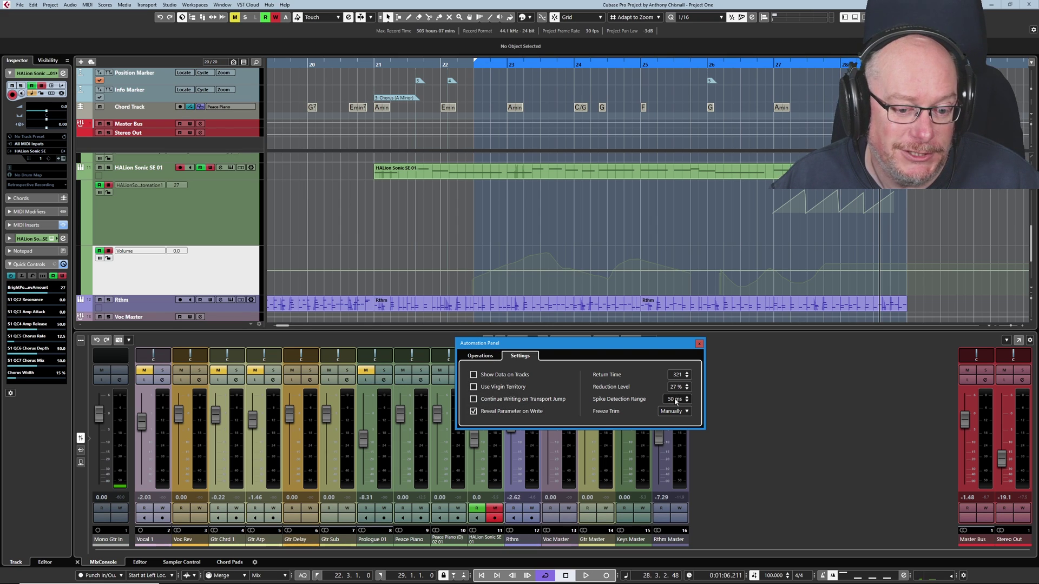
{"action": "left_click", "coordinate": [493, 357]}
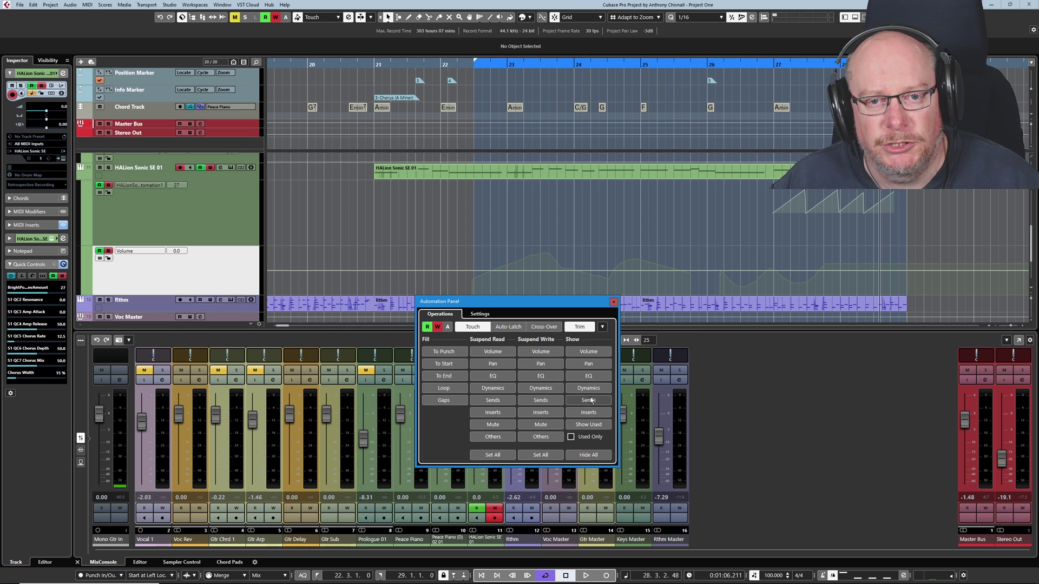
- Show the tracks' volume lanes and step through their send automation lanes
{"action": "left_click", "coordinate": [589, 352]}
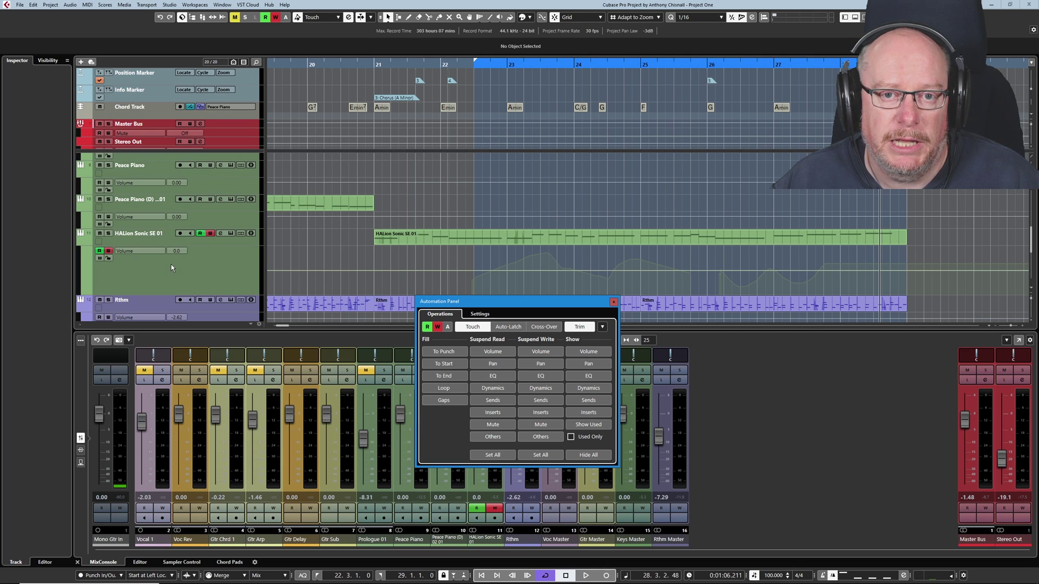
{"action": "left_click", "coordinate": [589, 353]}
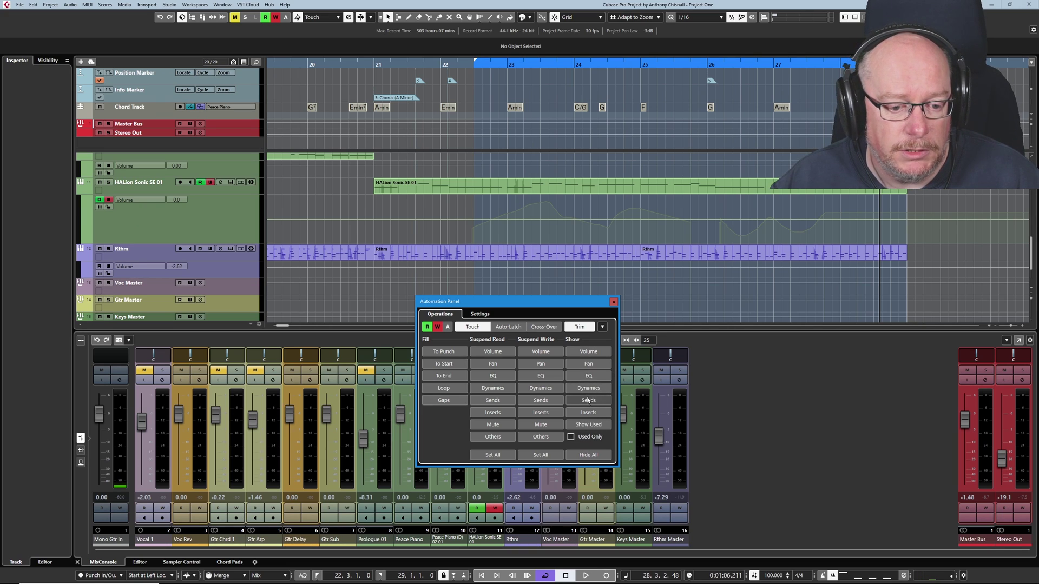
{"action": "left_click", "coordinate": [589, 401]}
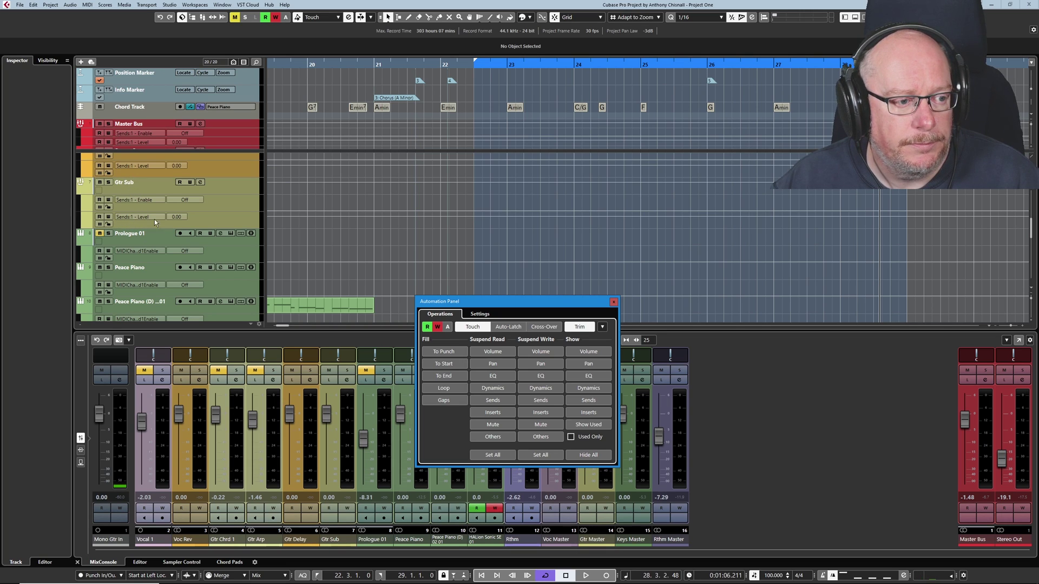
{"action": "left_click", "coordinate": [589, 404]}
{"action": "left_click", "coordinate": [590, 404]}
{"action": "left_click", "coordinate": [590, 403]}
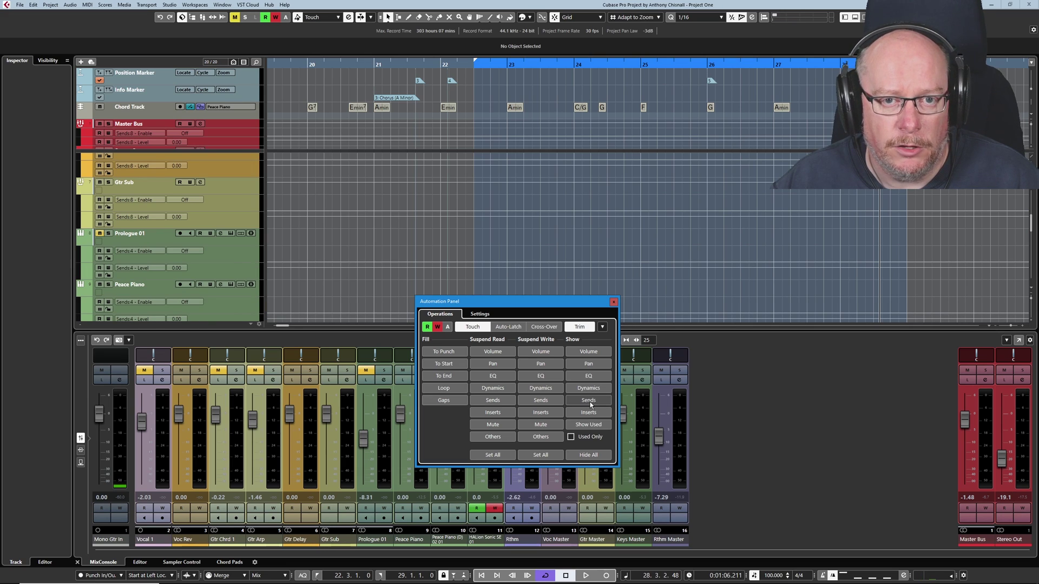
- Tick Used Only to show only automated send and volume lanes, then Hide All
{"action": "left_click", "coordinate": [571, 437]}
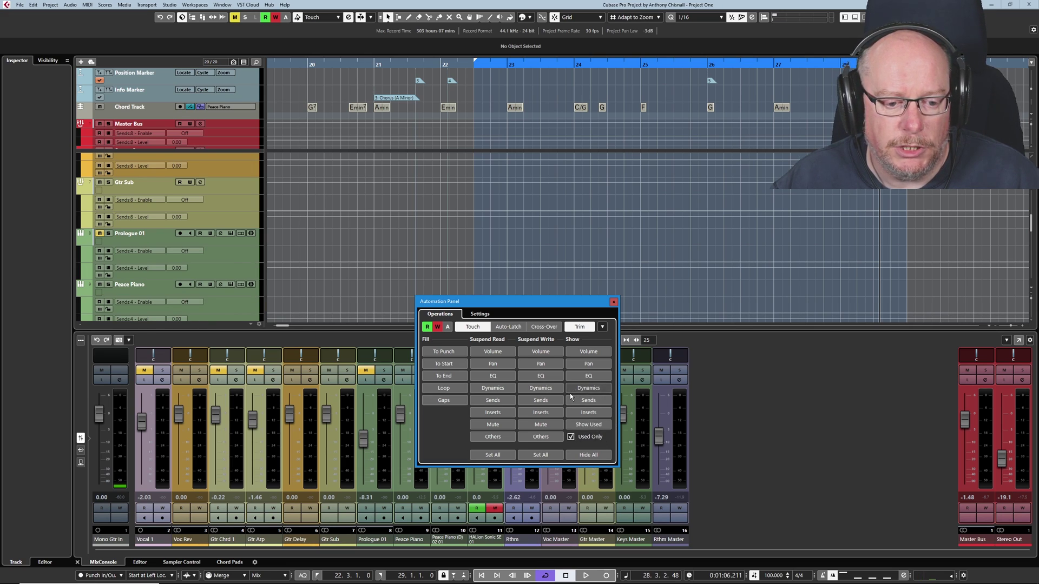
{"action": "left_click", "coordinate": [592, 405]}
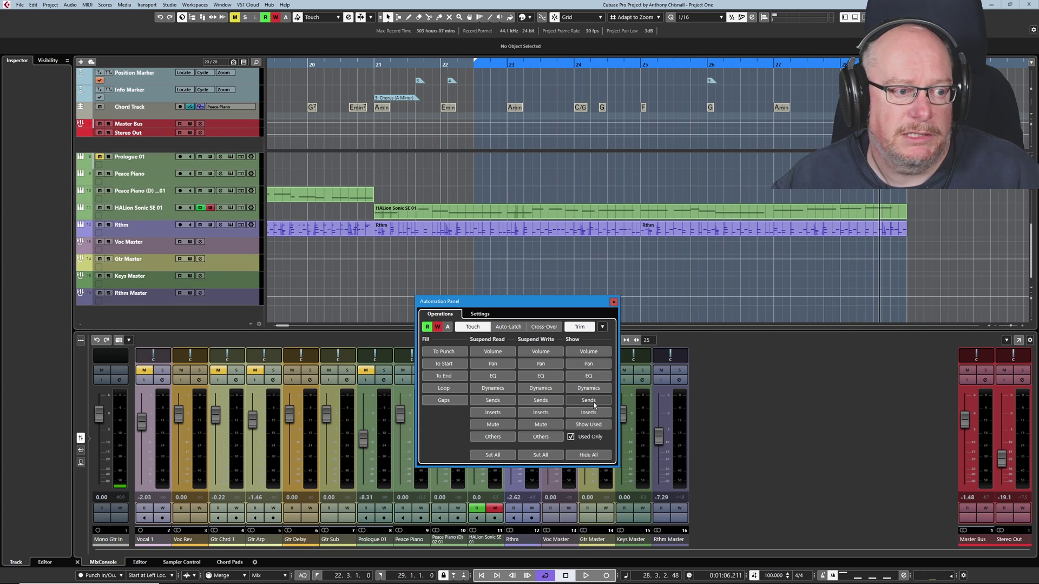
{"action": "scroll", "coordinate": [180, 250], "scroll_direction": "up", "scroll_amount": 3}
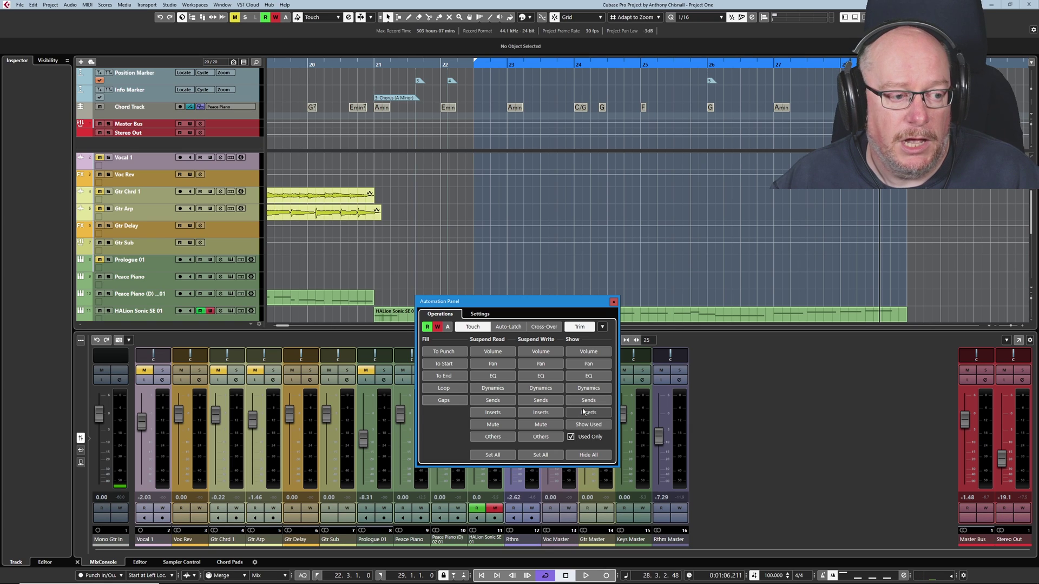
{"action": "left_click", "coordinate": [588, 352]}
{"action": "scroll", "coordinate": [190, 213], "scroll_direction": "down", "scroll_amount": 5}
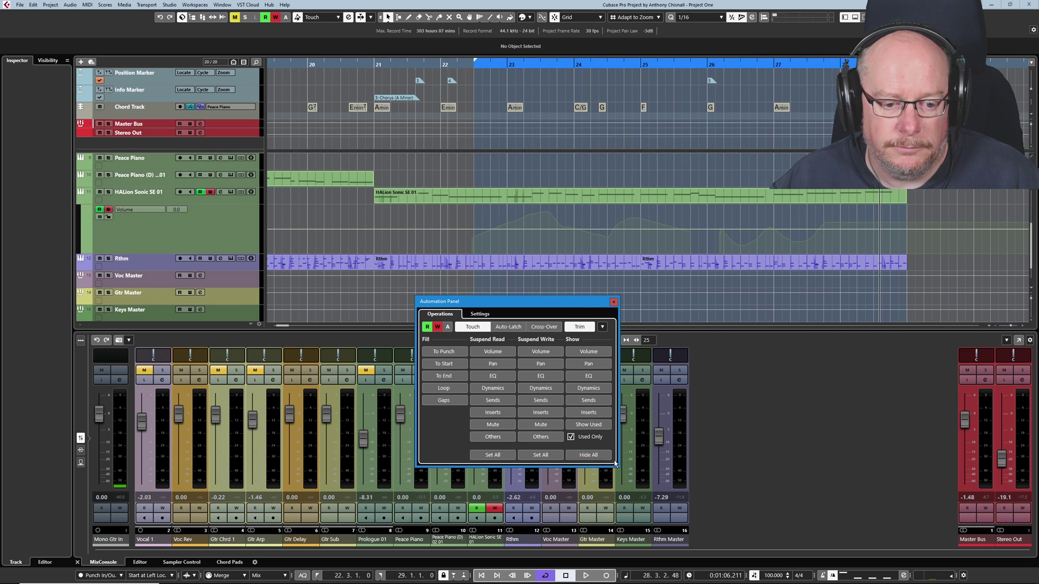
{"action": "left_click", "coordinate": [588, 454]}
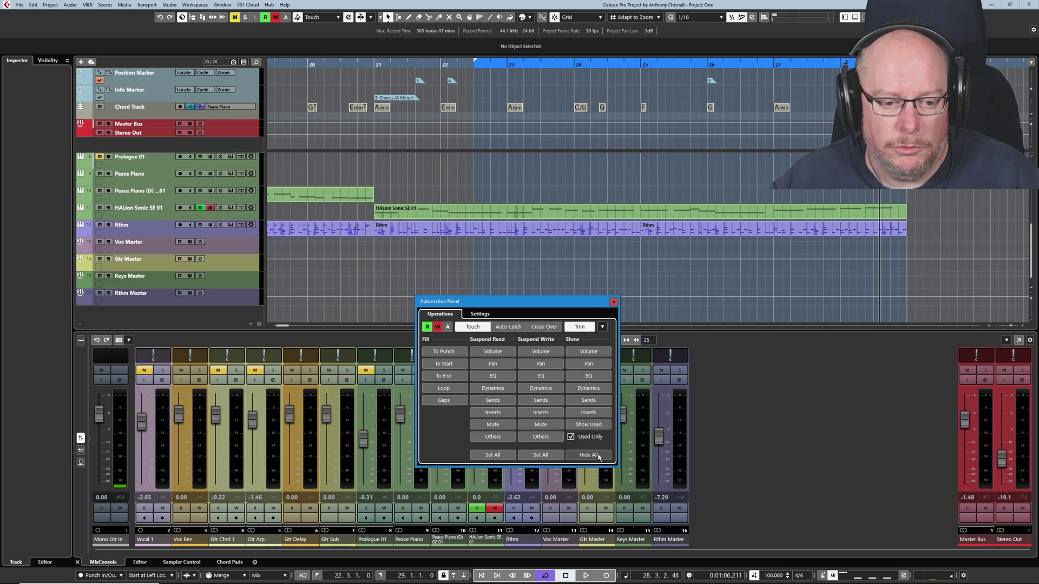
- Move the Automation Panel up-left and toggle between its Settings and Operations pages
{"action": "left_click_drag", "start_coordinate": [598, 301], "coordinate": [569, 288]}
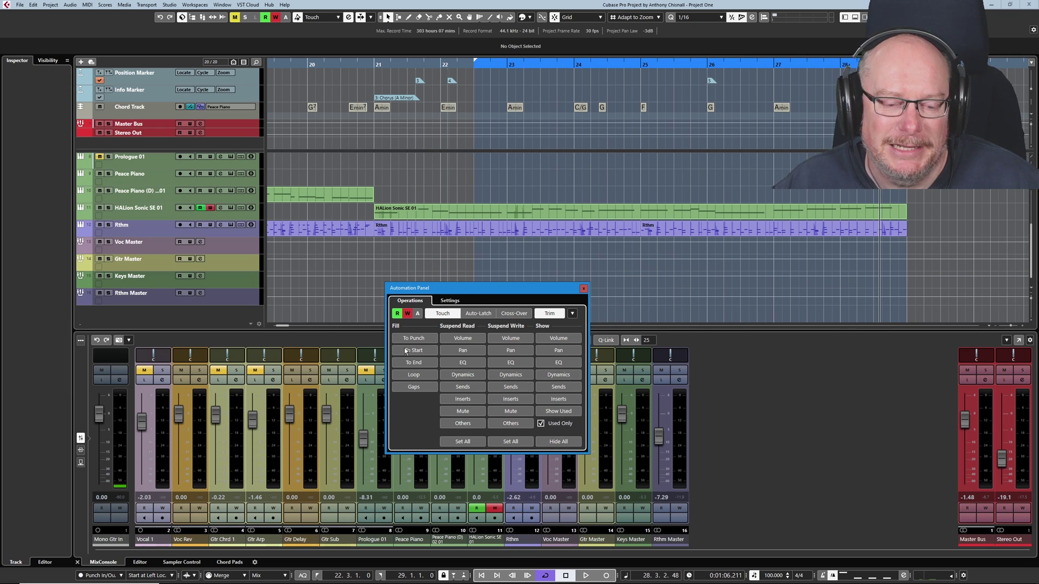
{"action": "left_click_drag", "start_coordinate": [499, 291], "coordinate": [456, 292]}
{"action": "left_click", "coordinate": [452, 300]}
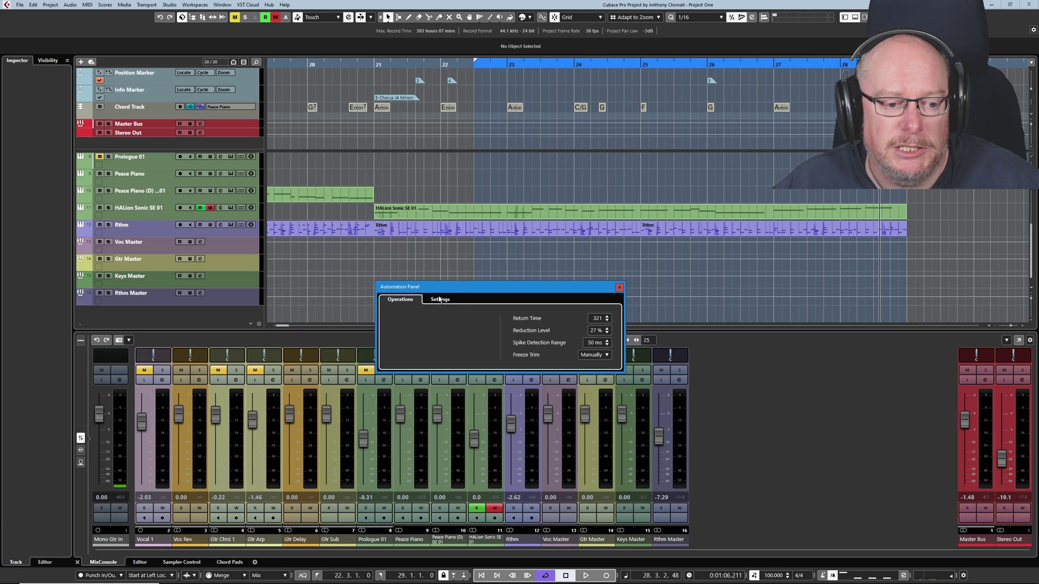
{"action": "left_click", "coordinate": [400, 299]}
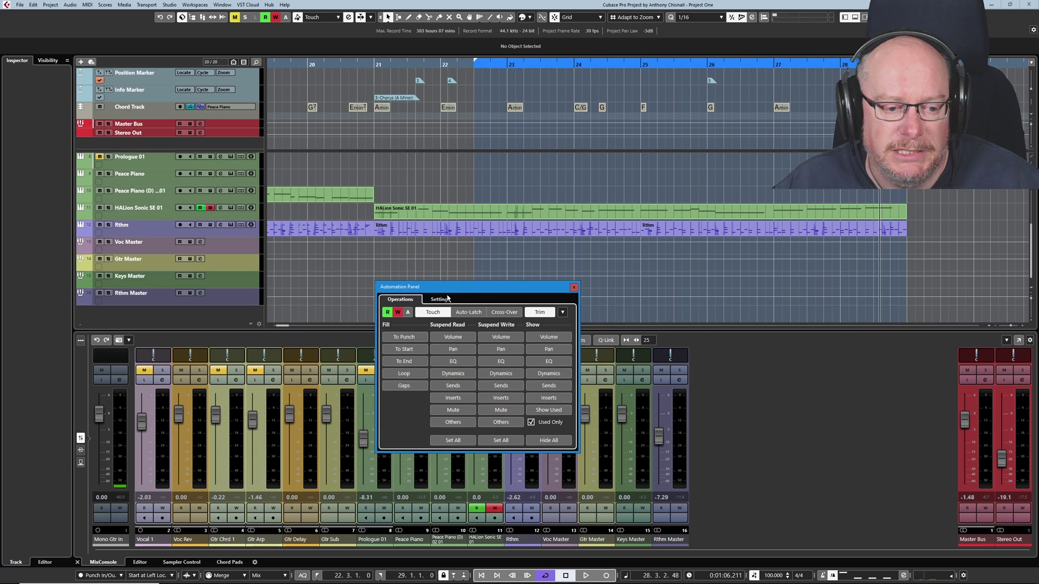
{"action": "left_click", "coordinate": [440, 299]}
{"action": "left_click", "coordinate": [400, 299]}
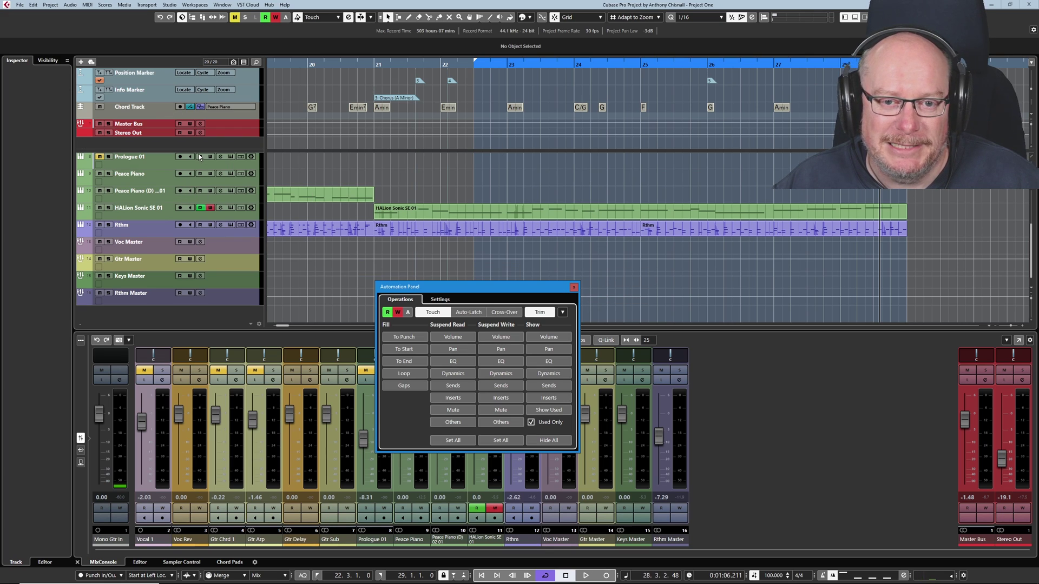
- Choose File > Revert to restore the project's last saved version
{"action": "left_click", "coordinate": [22, 5]}
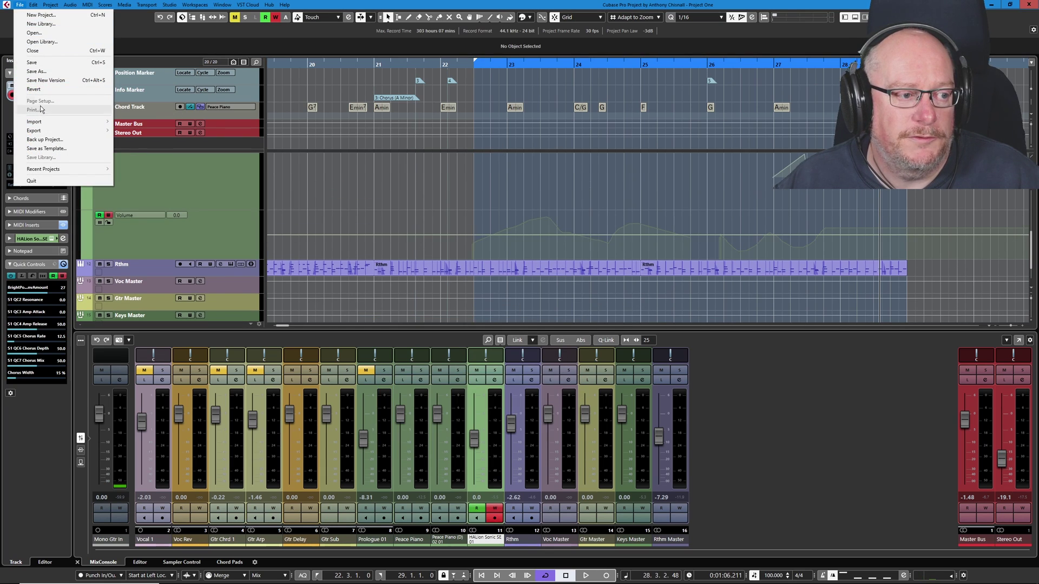
{"action": "left_click", "coordinate": [46, 89]}
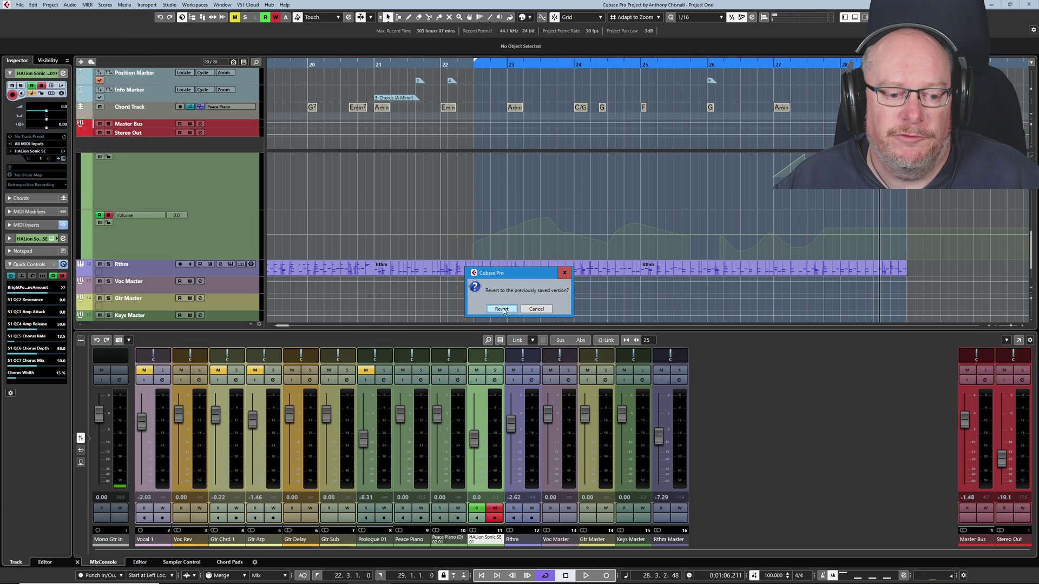